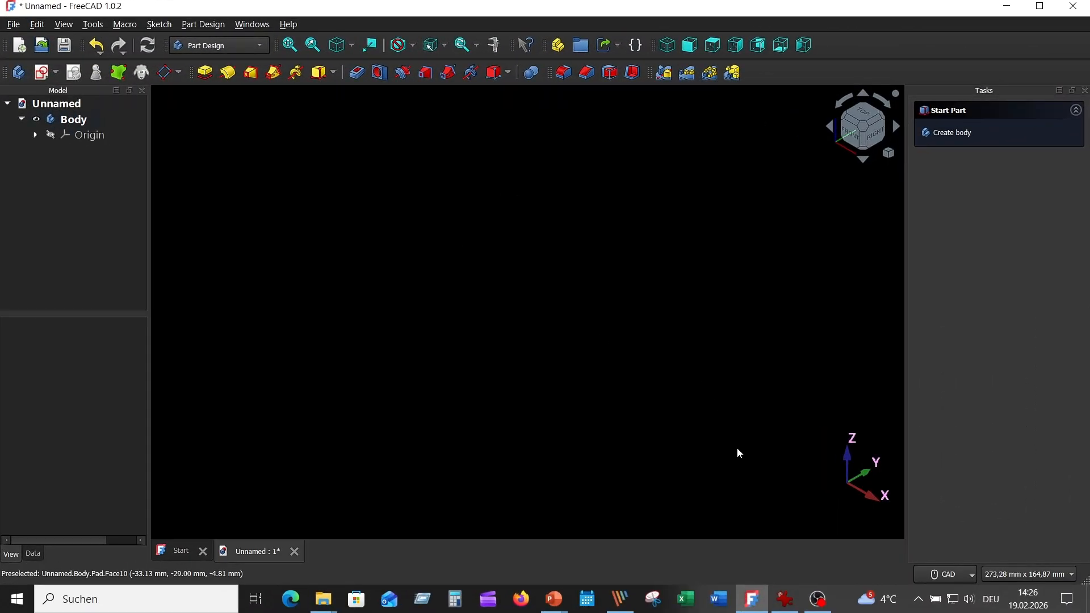
- Check the ring and lug dimensions in the reference drawing Picture5.png in IrfanView, then return to FreeCAD
{"action": "mouse_move", "coordinate": [785, 599]}
{"action": "left_click", "coordinate": [758, 499]}
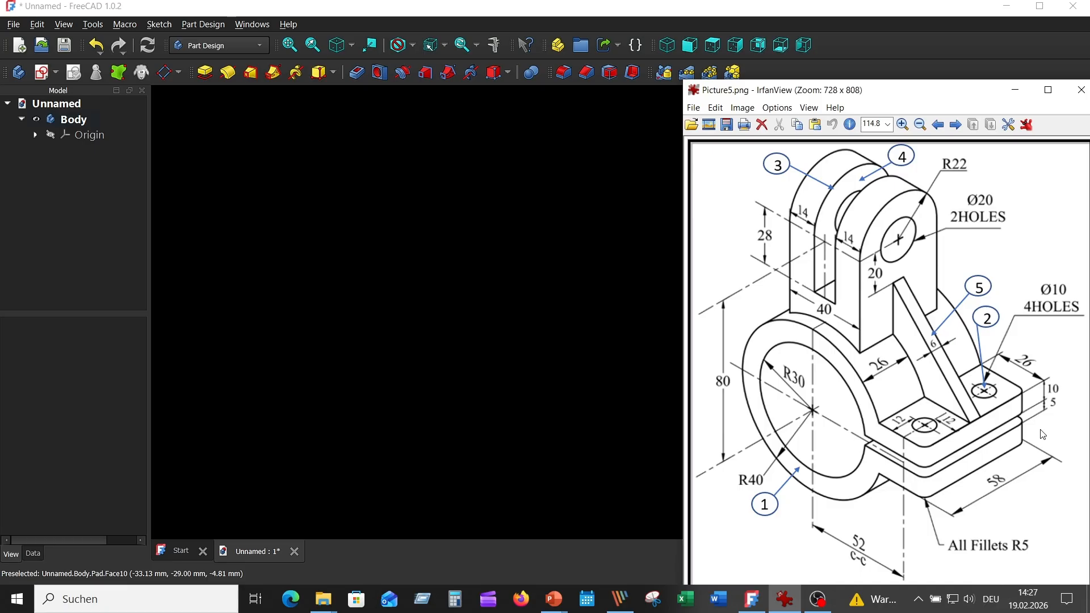
{"action": "left_click", "coordinate": [628, 329]}
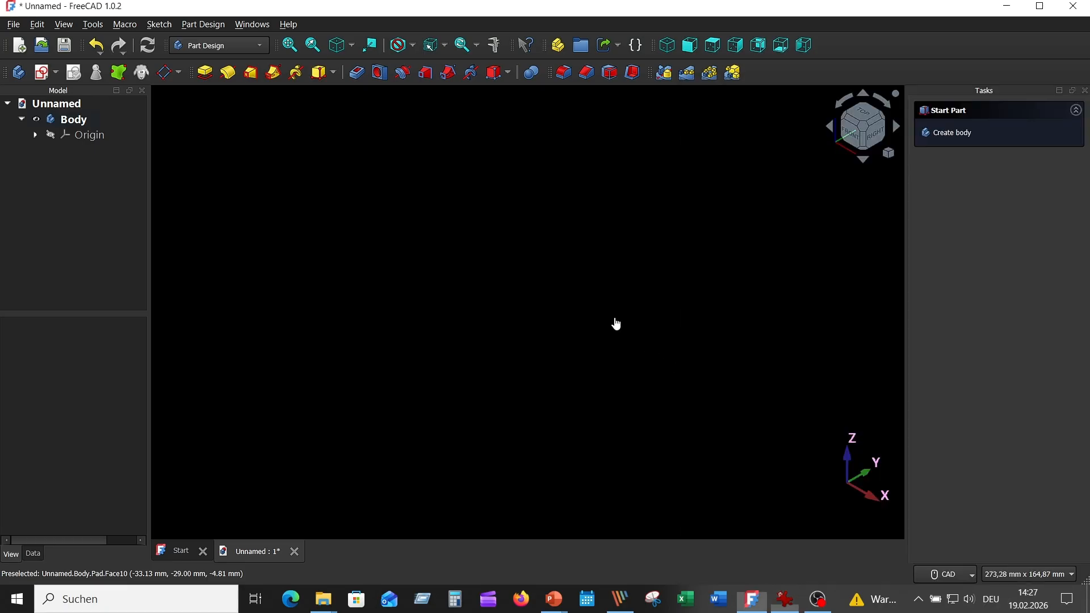
- Start a sketch on the XZ plane and draw two concentric circles of radius 30 mm and 40 mm centred on the origin
{"action": "left_click", "coordinate": [45, 75]}
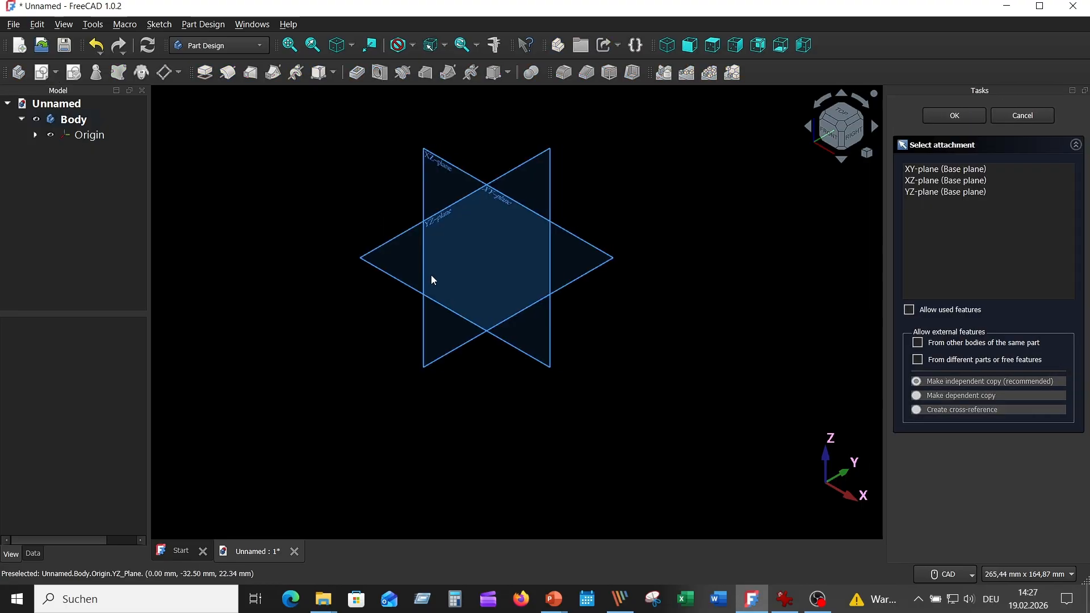
{"action": "left_click", "coordinate": [441, 159]}
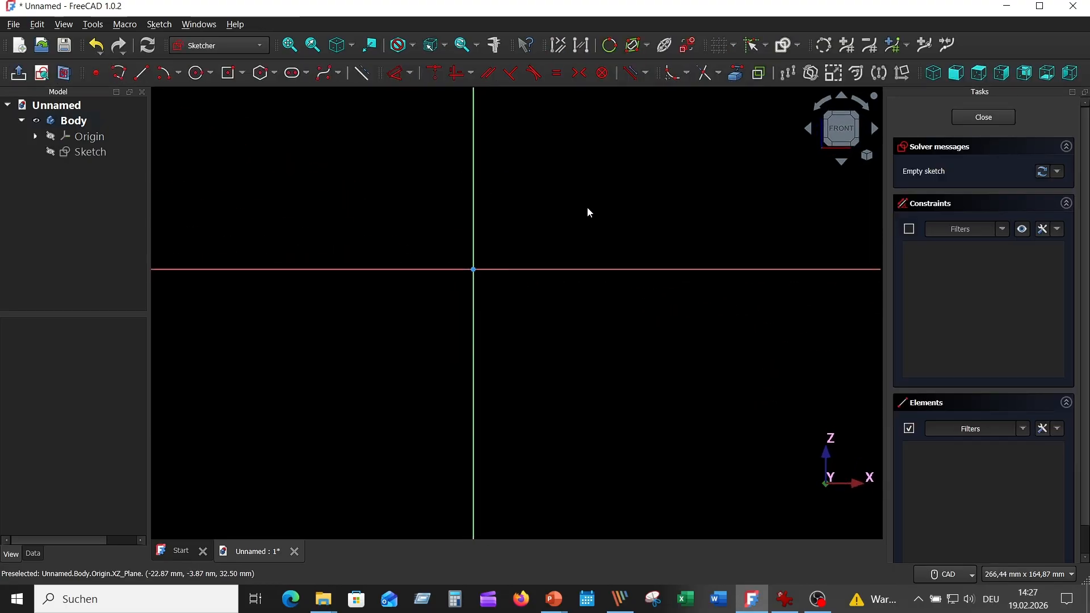
{"action": "left_click", "coordinate": [197, 73]}
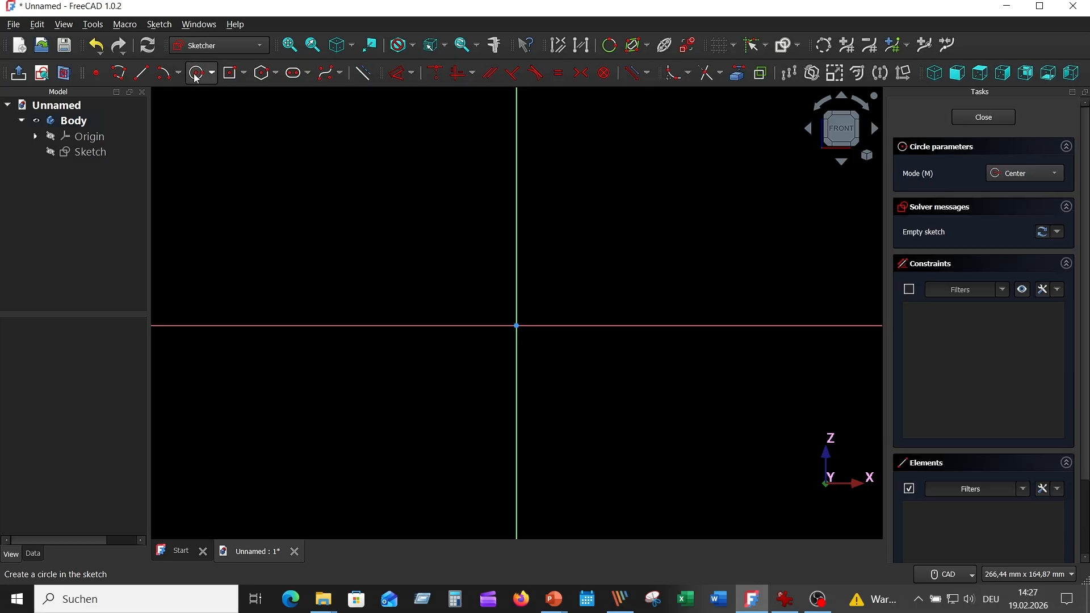
{"action": "left_click", "coordinate": [517, 325]}
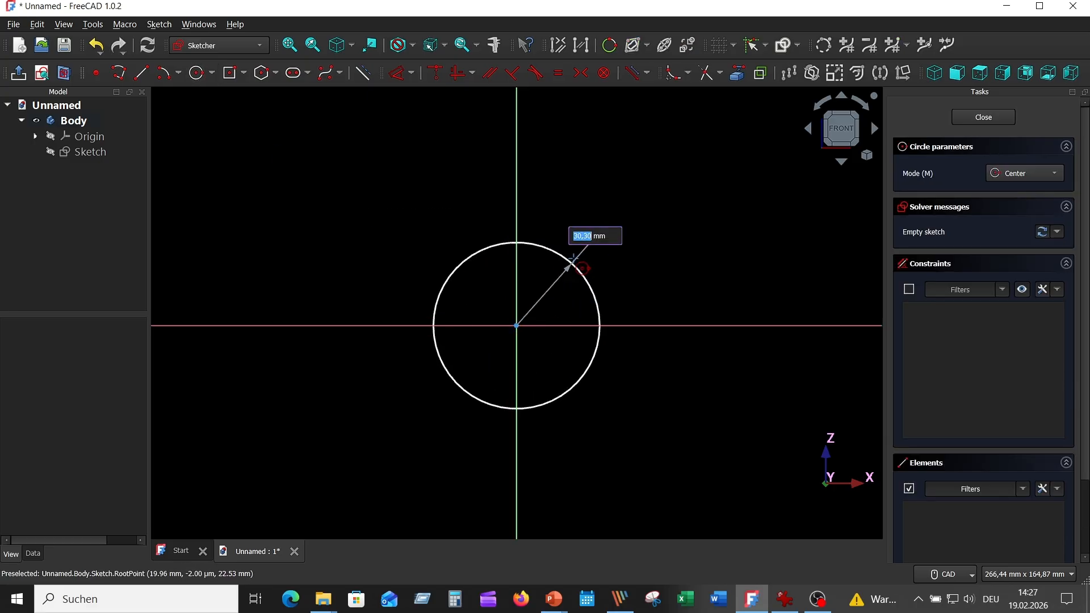
{"action": "type", "text": "30"}
{"action": "key", "text": "Return"}
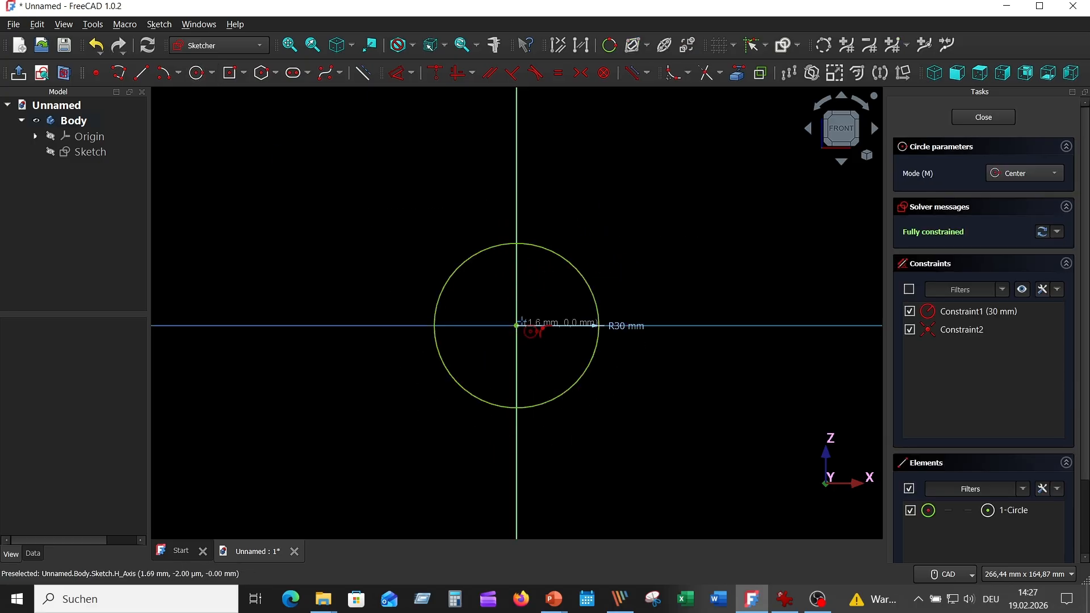
{"action": "type", "text": "40"}
{"action": "key", "text": "Return"}
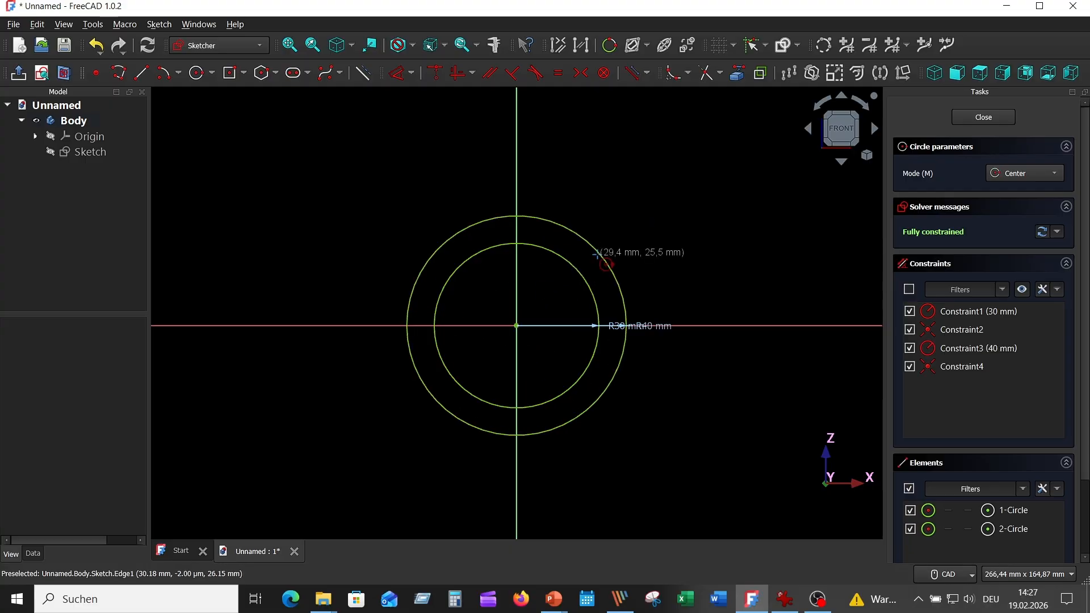
{"action": "key", "text": "Escape"}
- Spread the 30 mm and 40 mm radius labels apart and place them outside the circles
{"action": "left_click_drag", "start_coordinate": [633, 327], "coordinate": [676, 246]}
{"action": "middle_click_drag", "start_coordinate": [675, 270], "coordinate": [673, 197]}
{"action": "left_click_drag", "start_coordinate": [649, 148], "coordinate": [617, 121]}
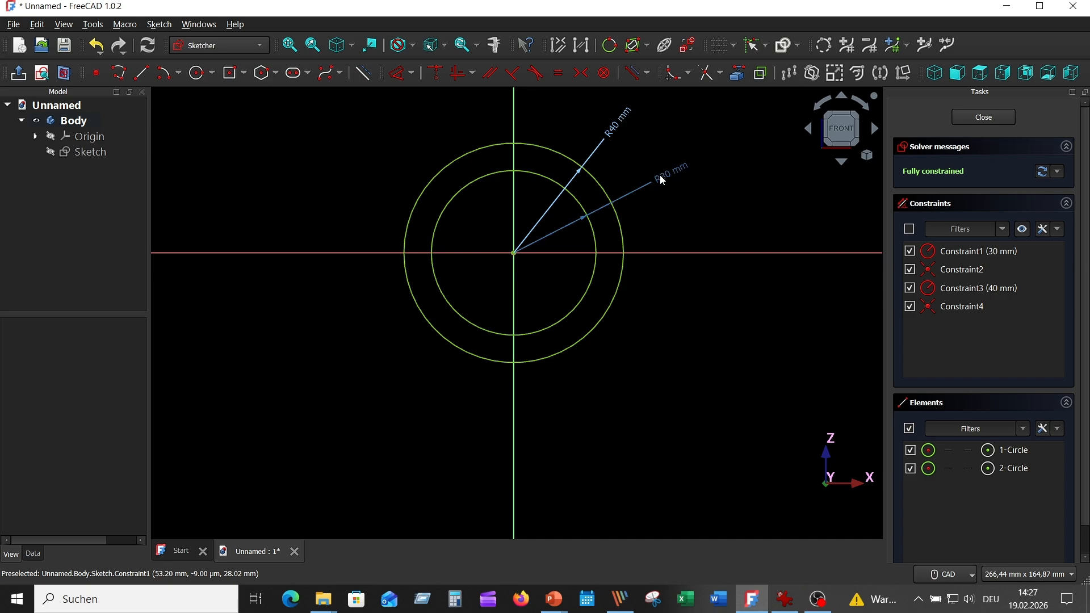
{"action": "left_click_drag", "start_coordinate": [659, 175], "coordinate": [633, 156]}
- Draw a centred rectangle 25 mm high on the horizontal axis, overlapping the side of both circles
{"action": "scroll", "coordinate": [649, 189], "scroll_direction": "up", "scroll_amount": 3}
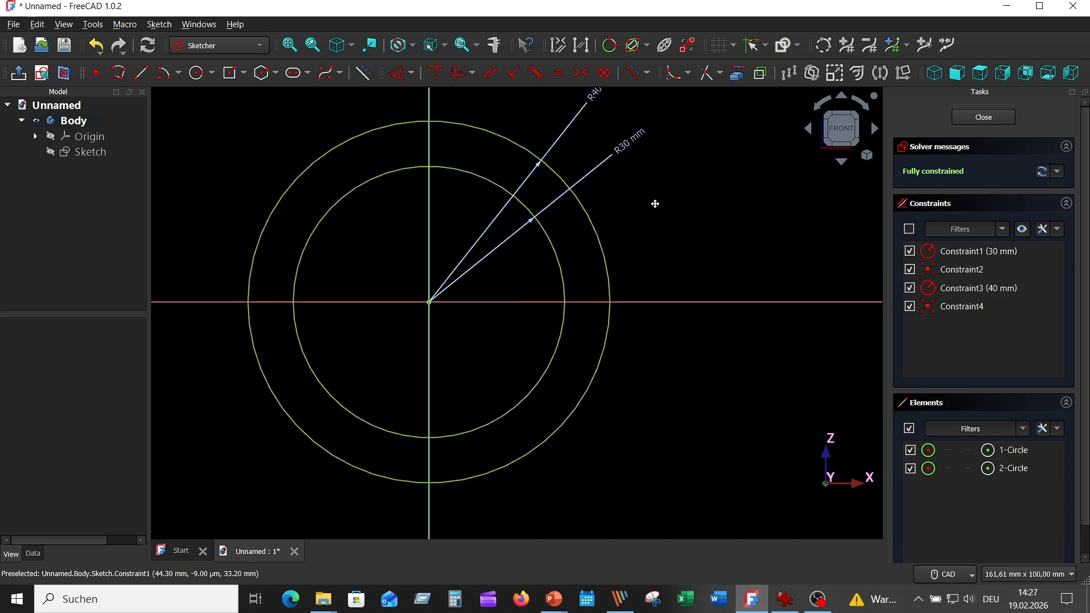
{"action": "left_click", "coordinate": [243, 73]}
{"action": "left_click", "coordinate": [261, 109]}
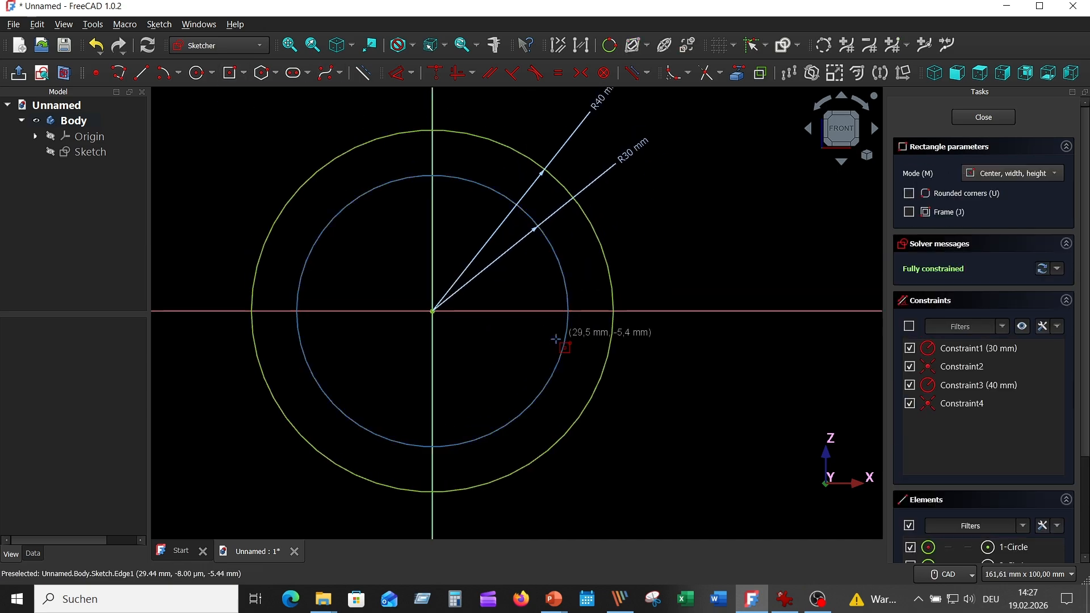
{"action": "left_click", "coordinate": [634, 311]}
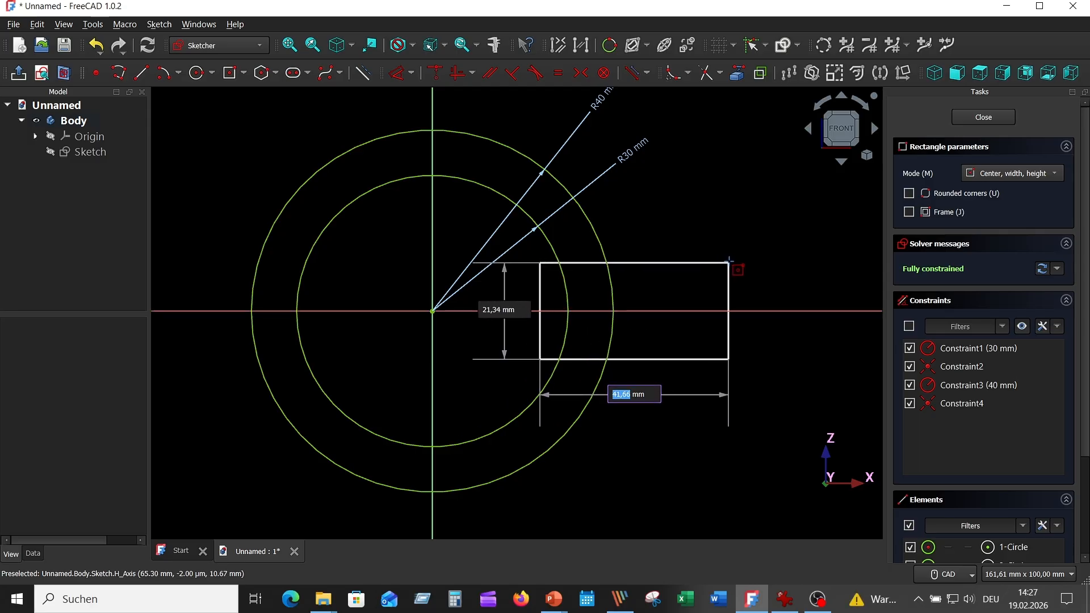
{"action": "key", "text": "Tab"}
{"action": "type", "text": "25"}
{"action": "key", "text": "Return"}
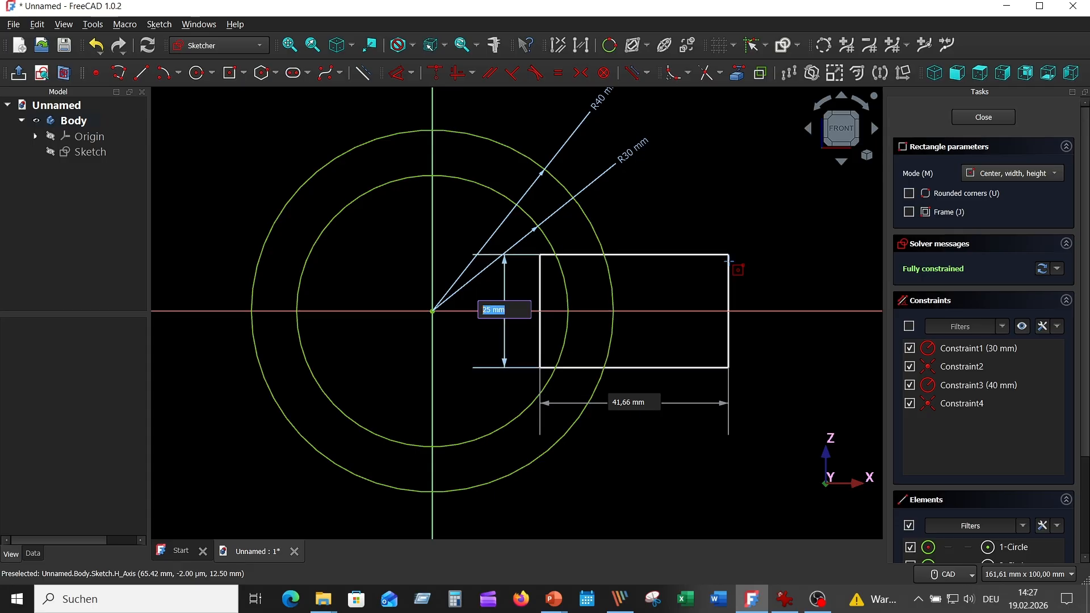
{"action": "left_click", "coordinate": [734, 258]}
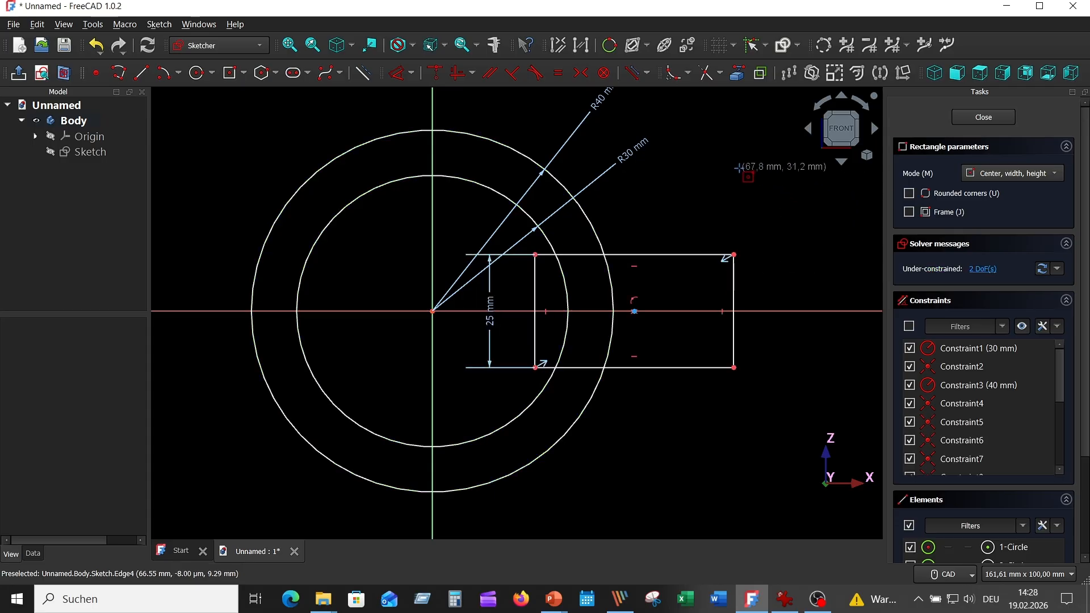
- Check the reference drawing and dimension the rectangle's outer vertical edge 64 mm from the vertical axis
{"action": "left_click", "coordinate": [705, 73]}
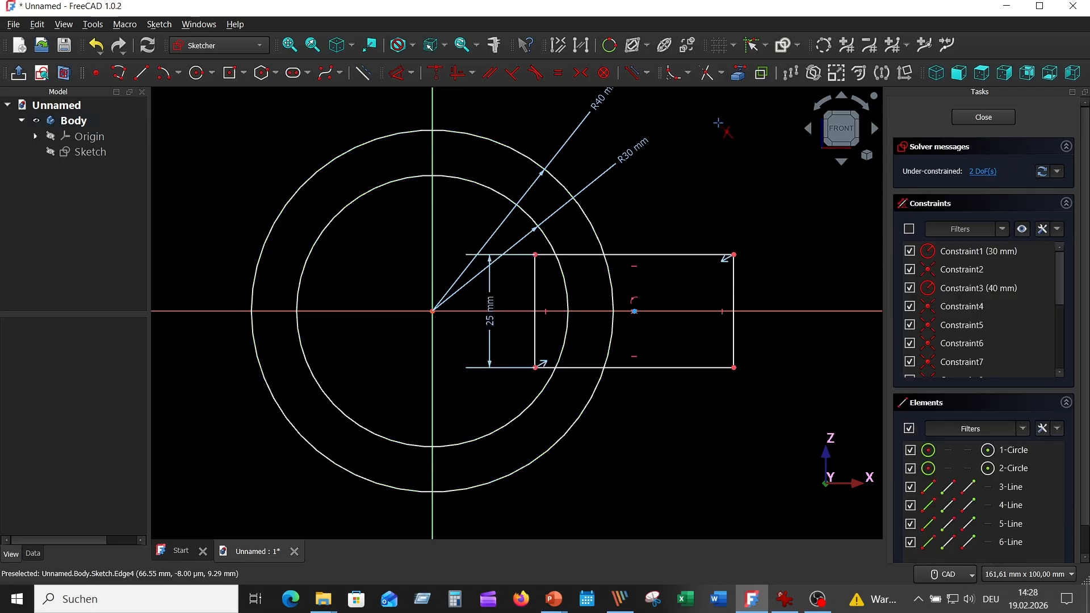
{"action": "left_click", "coordinate": [784, 599]}
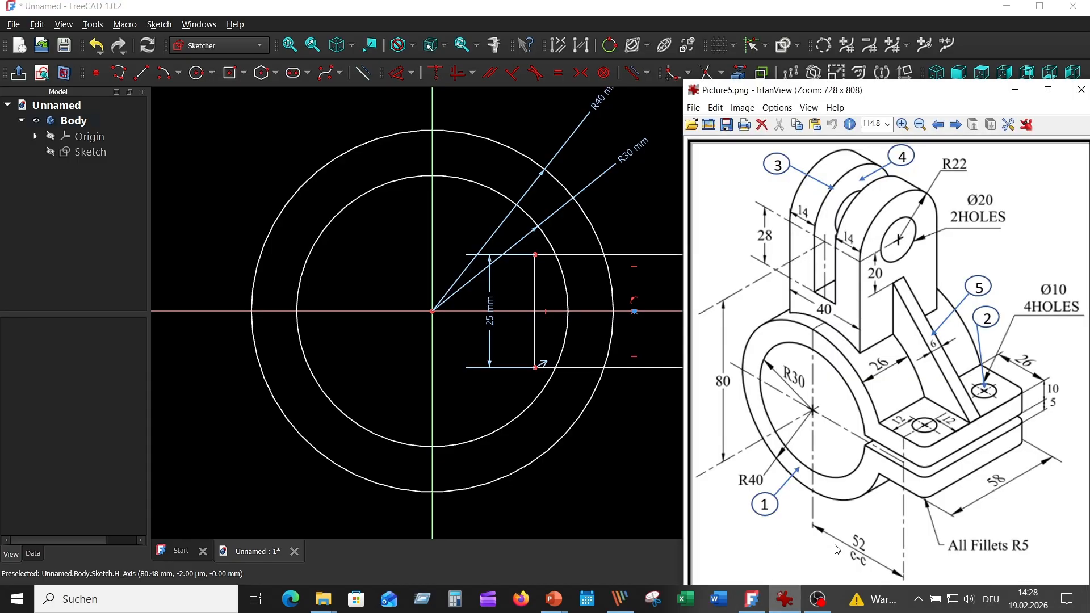
{"action": "left_click", "coordinate": [649, 431]}
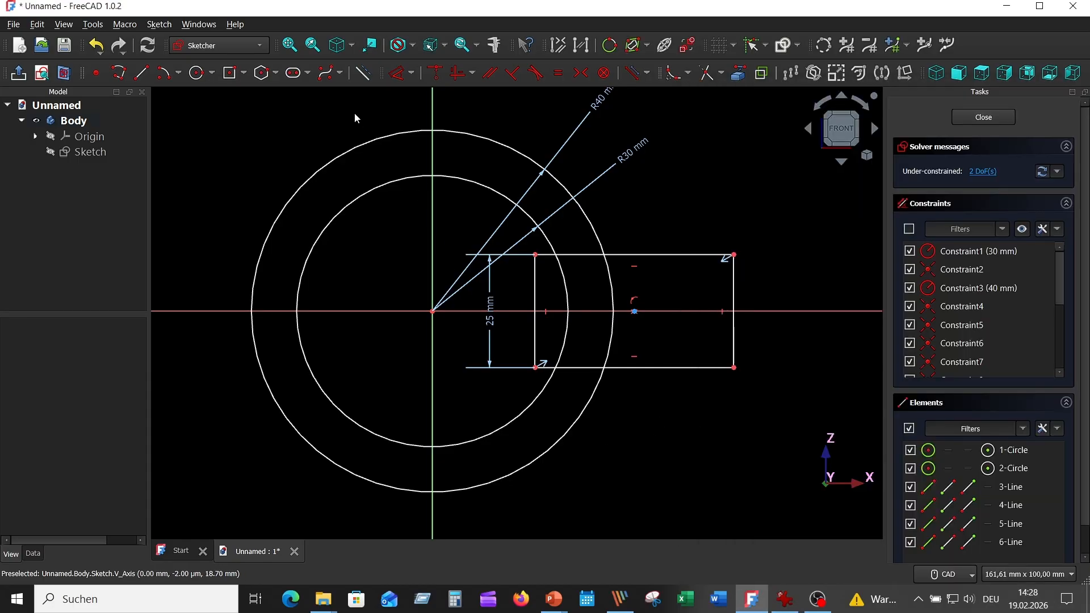
{"action": "left_click", "coordinate": [433, 525]}
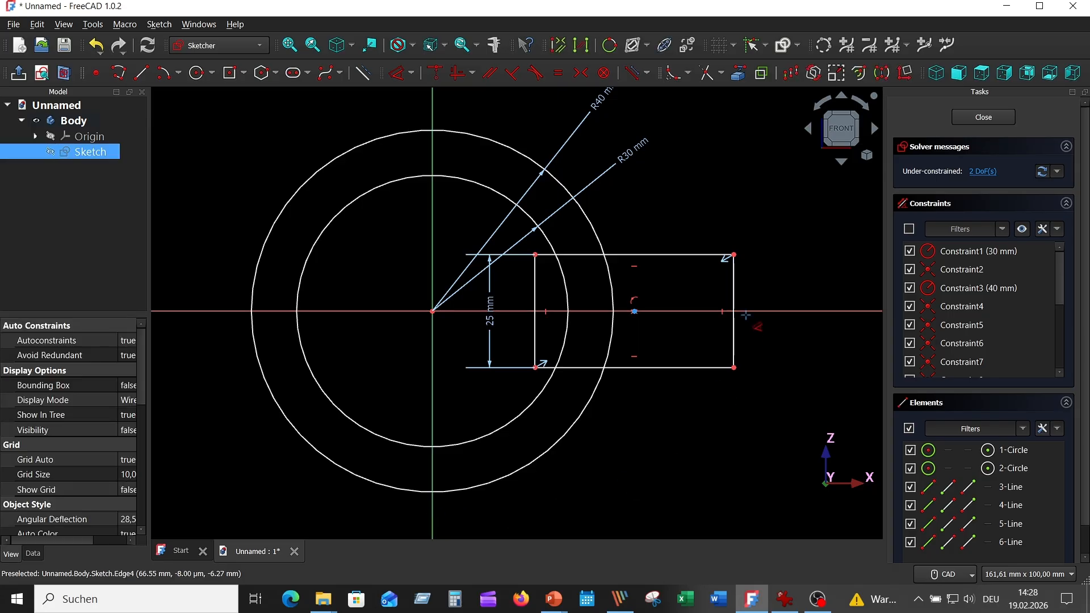
{"action": "left_click", "coordinate": [734, 284]}
{"action": "left_click", "coordinate": [561, 513]}
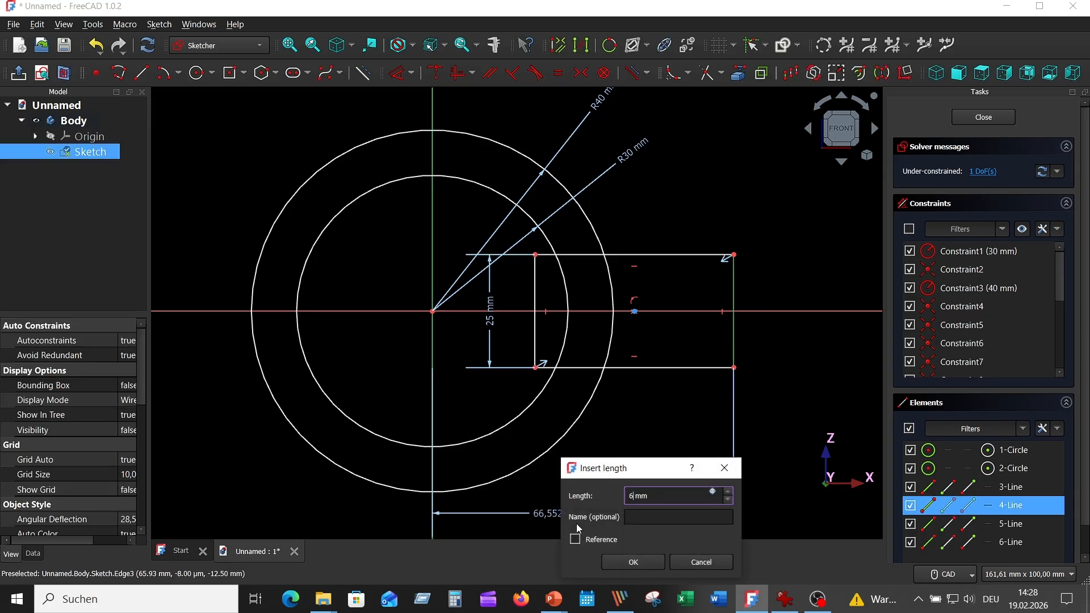
{"action": "key", "text": "Return"}
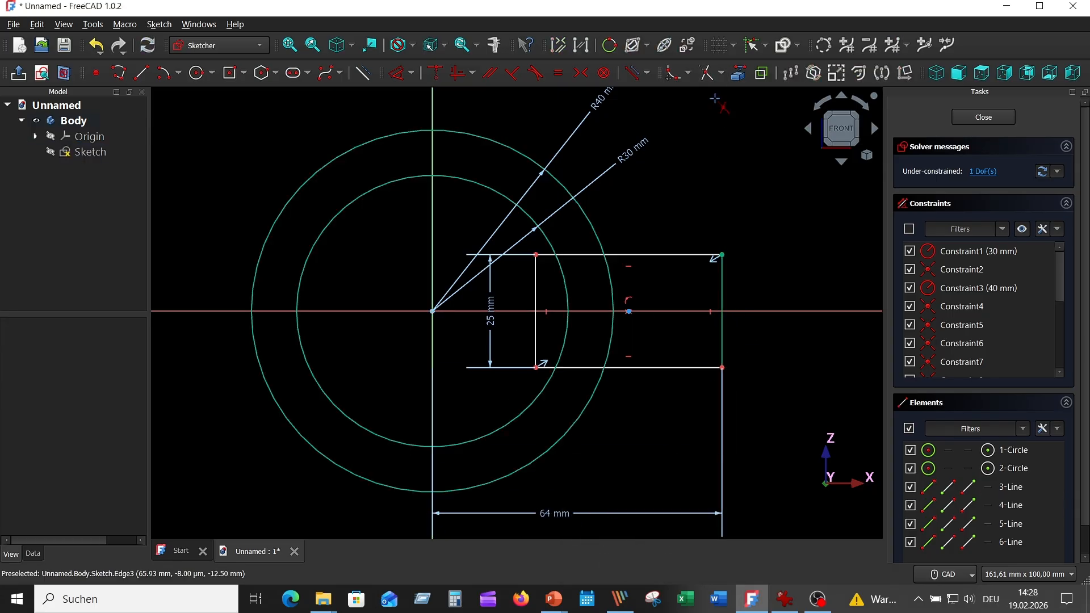
- Trim away the rectangle's inner vertical edge and the part of its horizontal edges inside the 30 mm radius circle
{"action": "left_click", "coordinate": [536, 294]}
{"action": "key", "text": "Delete"}
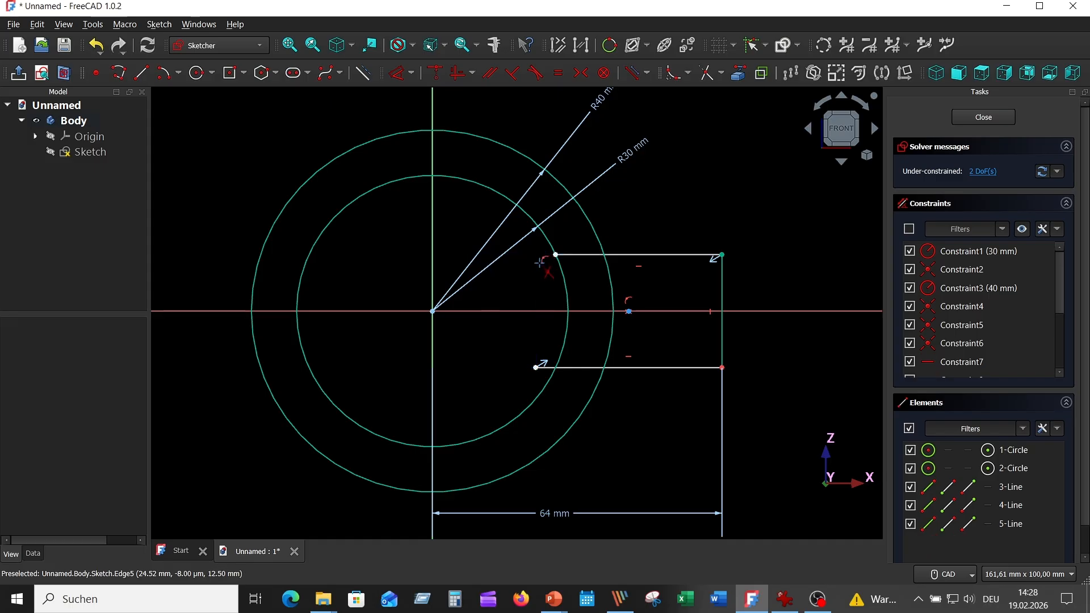
{"action": "left_click", "coordinate": [546, 368]}
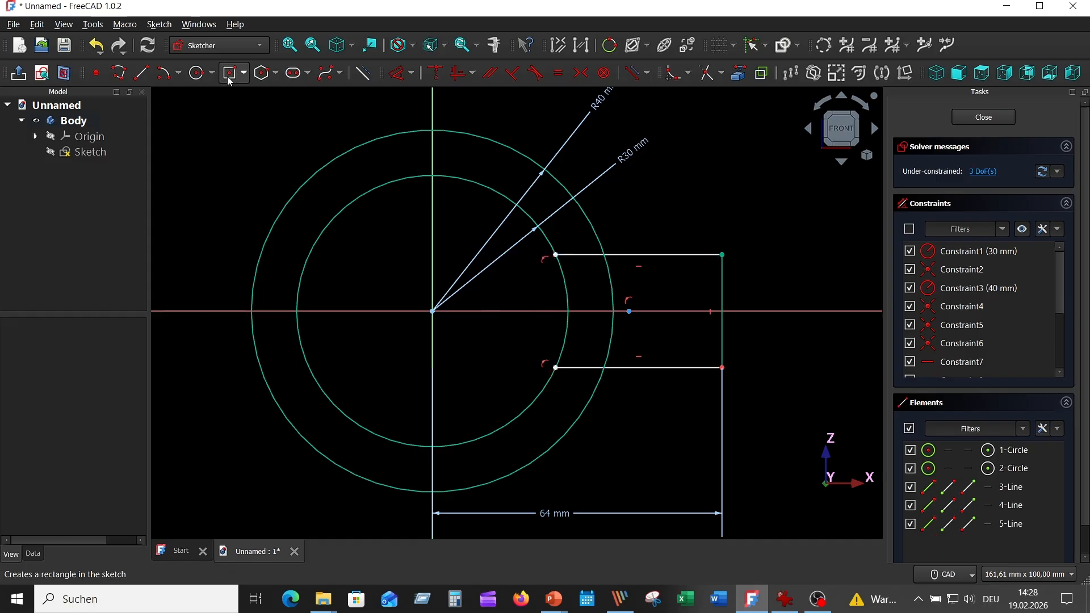
- Draw a centred slot rectangle about 47 mm wide and 5 mm high on the horizontal axis through the lug, and reposition its height label
{"action": "left_click", "coordinate": [246, 78]}
{"action": "left_click", "coordinate": [261, 107]}
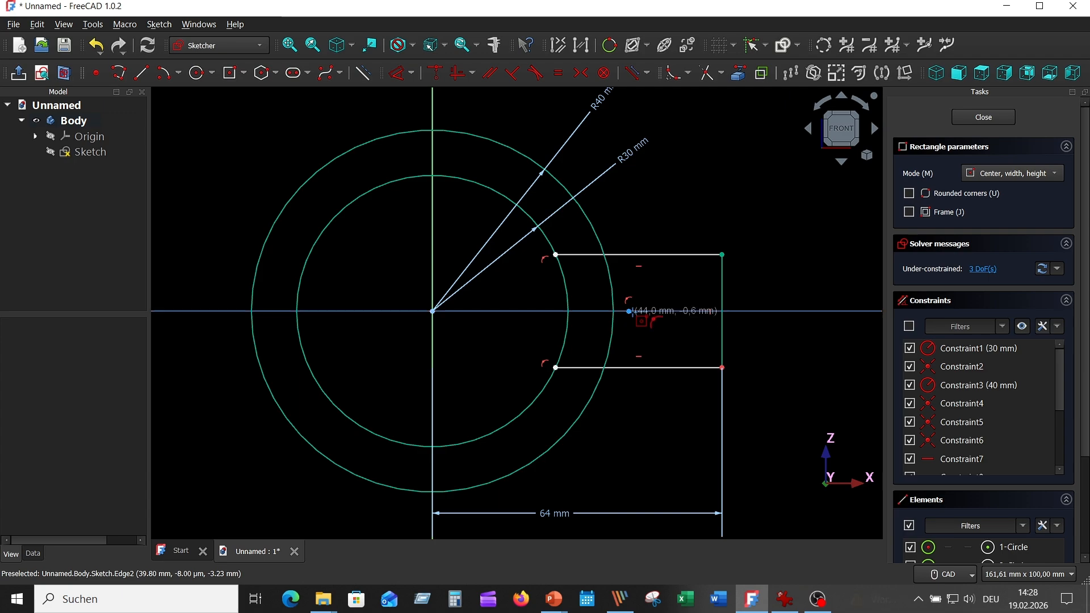
{"action": "left_click", "coordinate": [629, 311]}
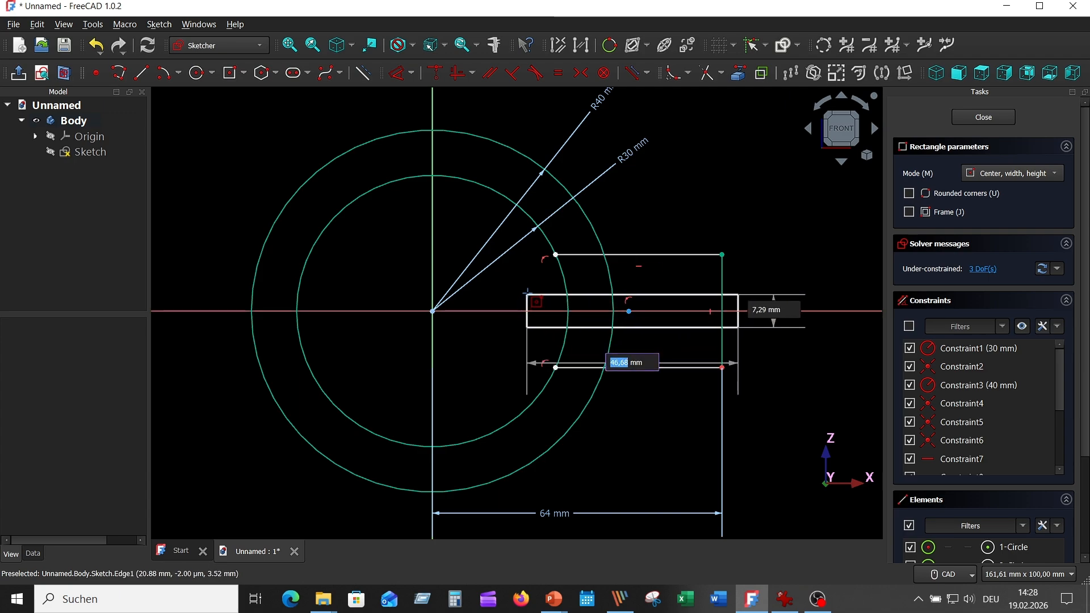
{"action": "key", "text": "Tab"}
{"action": "type", "text": "5"}
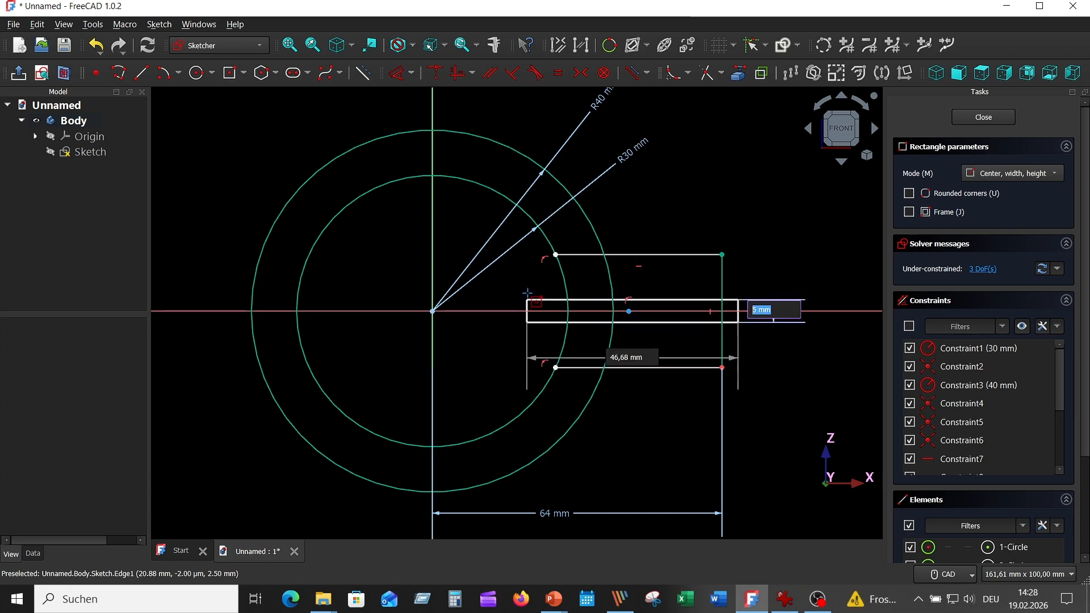
{"action": "key", "text": "Return"}
{"action": "scroll", "coordinate": [722, 223], "scroll_direction": "up", "scroll_amount": 3}
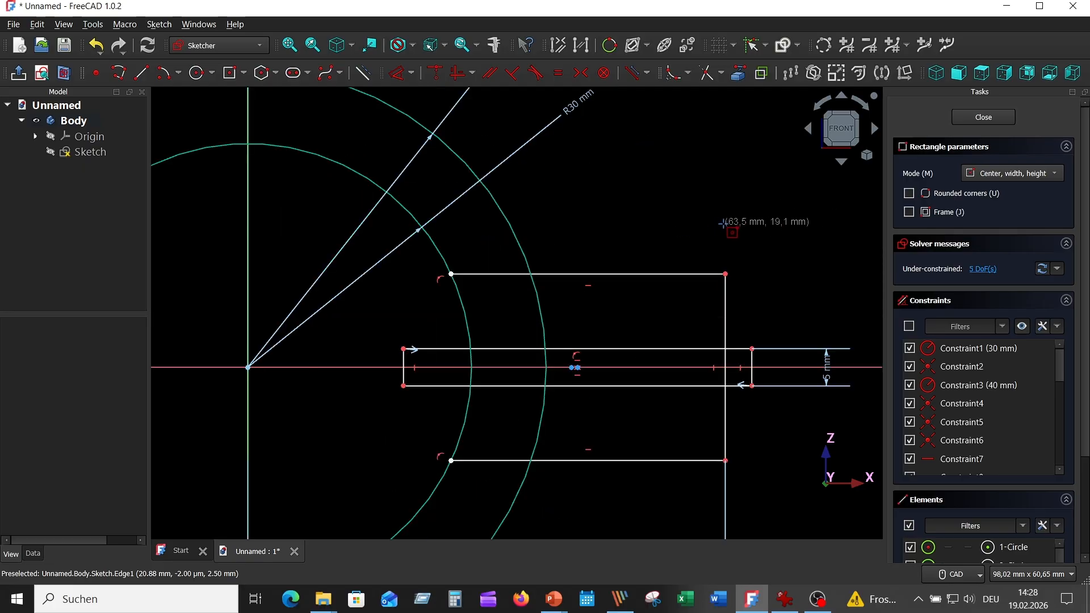
{"action": "key", "text": "Escape"}
{"action": "left_click_drag", "start_coordinate": [826, 376], "coordinate": [793, 326]}
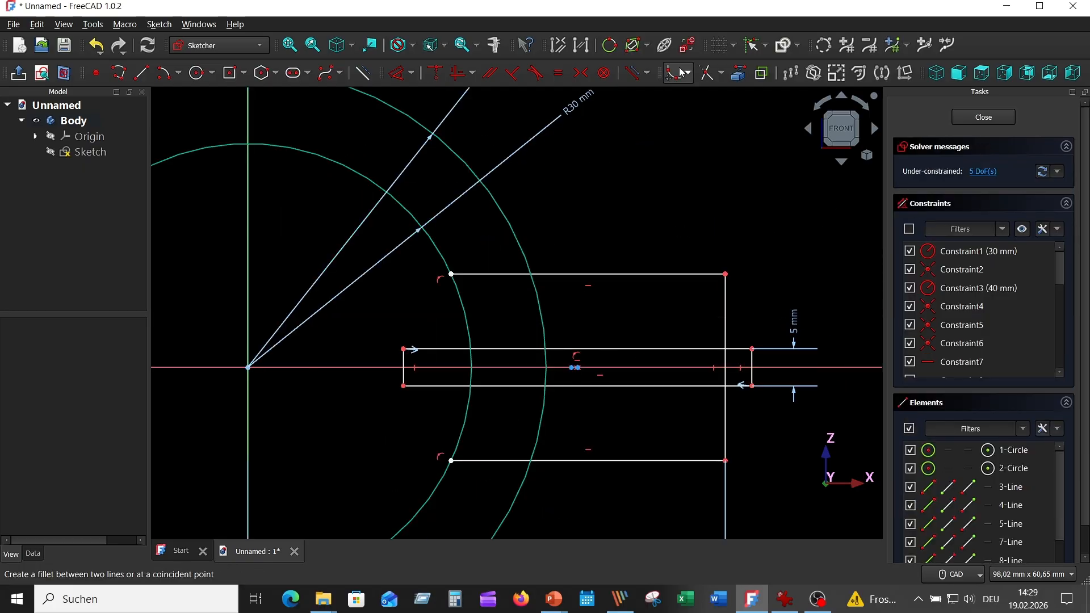
- Trim off the slot rectangle's end inside the inner circle and the segments of both circles between the slot lines
{"action": "left_click", "coordinate": [707, 72]}
{"action": "left_click", "coordinate": [441, 348]}
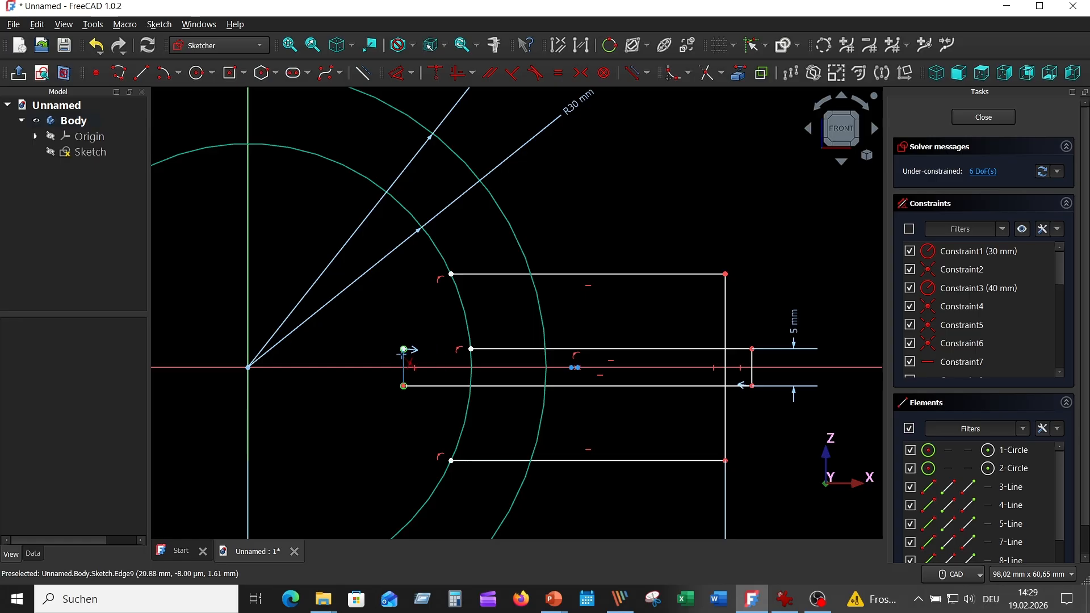
{"action": "left_click", "coordinate": [404, 363]}
{"action": "left_click", "coordinate": [426, 386]}
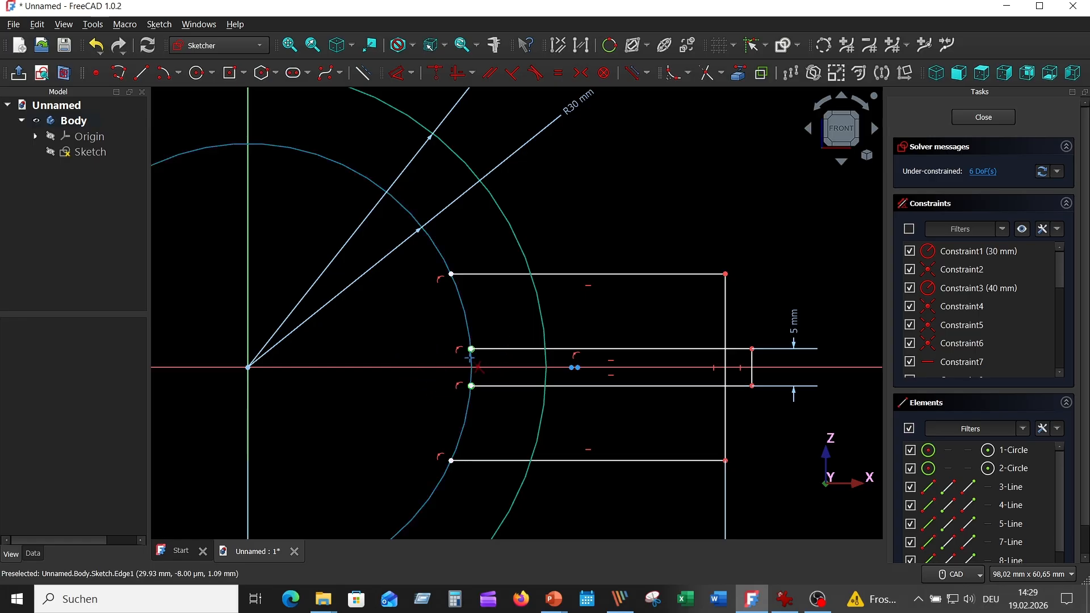
{"action": "left_click", "coordinate": [470, 359]}
{"action": "left_click", "coordinate": [546, 366]}
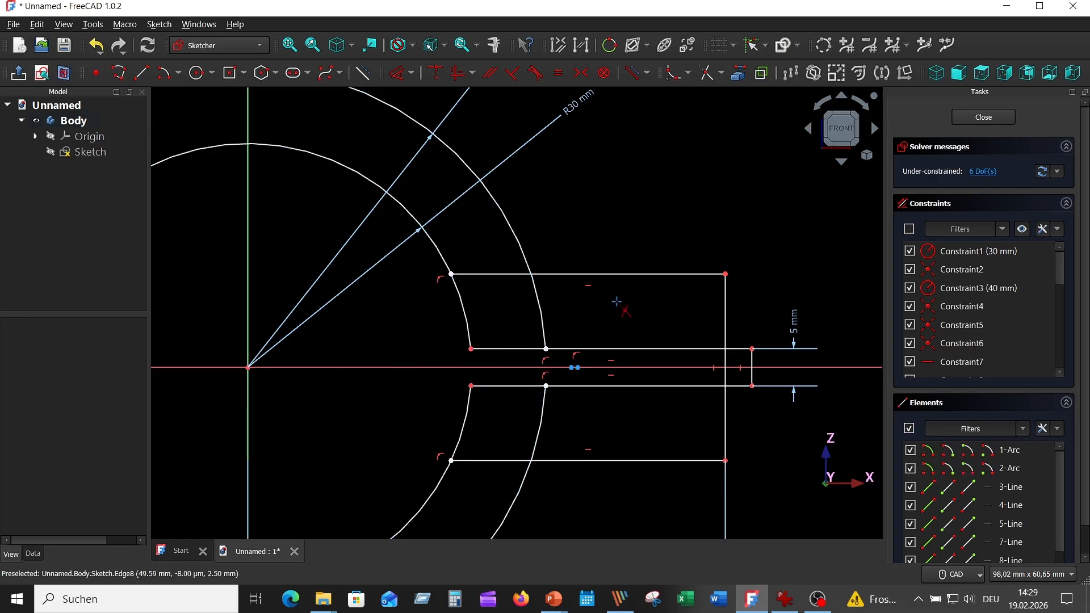
- Trim the lug's horizontal edges between the two circles and the outer circle's arcs above and below the slot within the lug
{"action": "left_click", "coordinate": [491, 272]}
{"action": "left_click", "coordinate": [487, 460]}
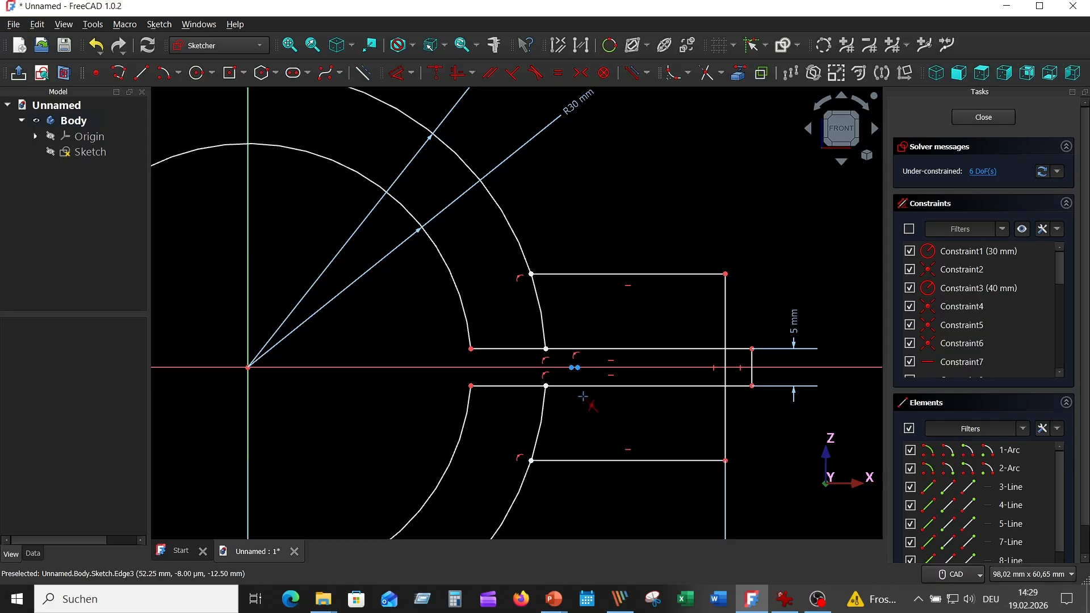
{"action": "left_click", "coordinate": [538, 312]}
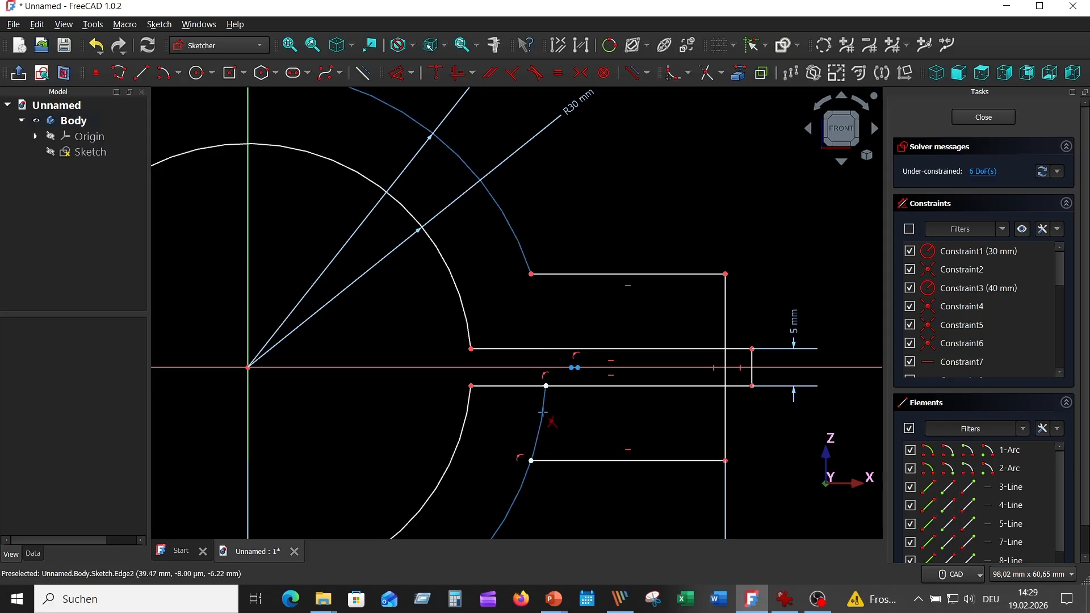
{"action": "left_click", "coordinate": [542, 413]}
- Trim the lug's end edge across the slot and remove the part of the slot rectangle protruding beyond the lug
{"action": "left_click", "coordinate": [725, 369]}
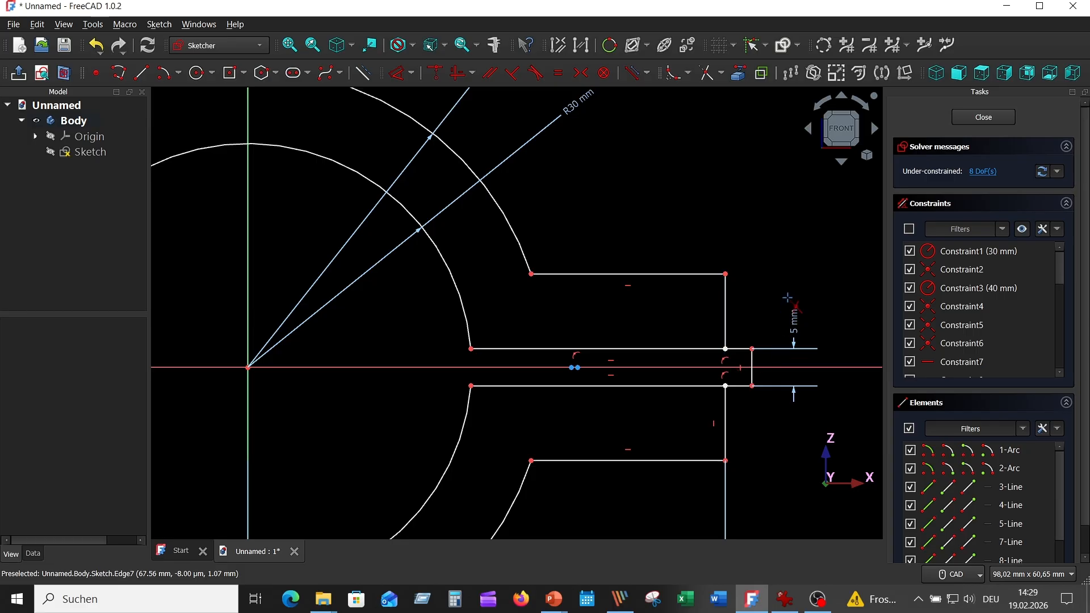
{"action": "left_click", "coordinate": [741, 348]}
{"action": "left_click", "coordinate": [751, 361]}
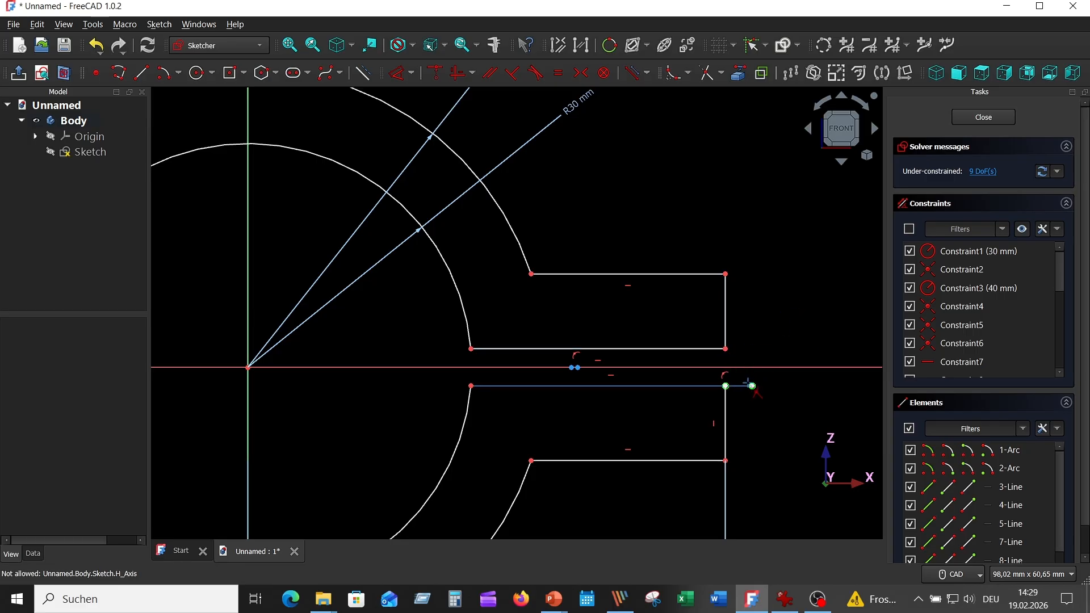
{"action": "left_click", "coordinate": [738, 386]}
{"action": "middle_click_drag", "start_coordinate": [770, 330], "coordinate": [742, 235]}
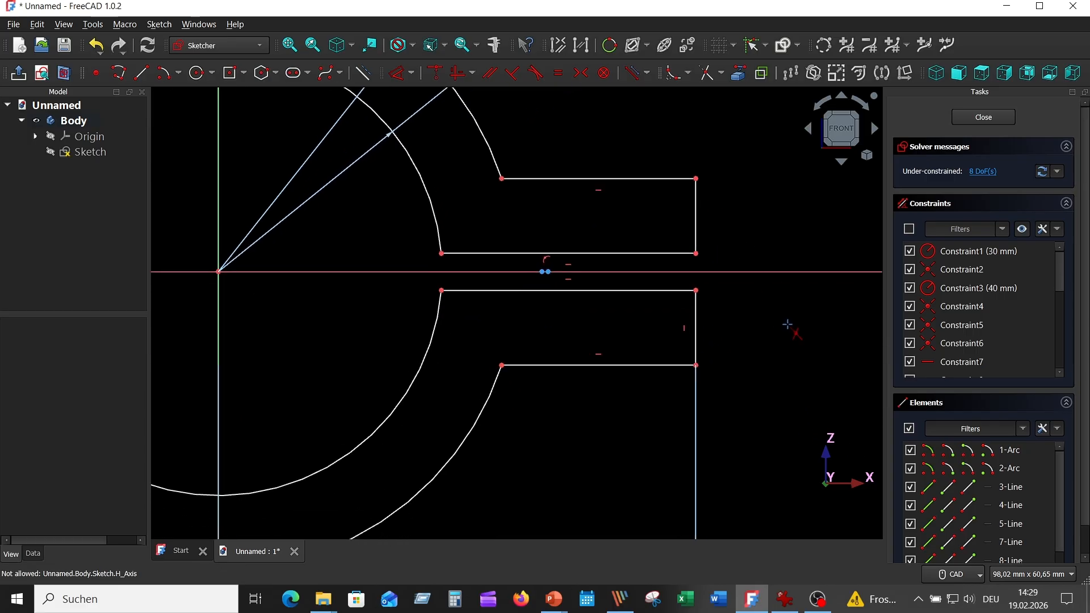
- Dimension the upper lug half with a 10 mm end edge and a 26 mm outer horizontal edge
{"action": "right_click", "coordinate": [787, 324]}
{"action": "left_click", "coordinate": [628, 254]}
{"action": "left_click", "coordinate": [765, 221]}
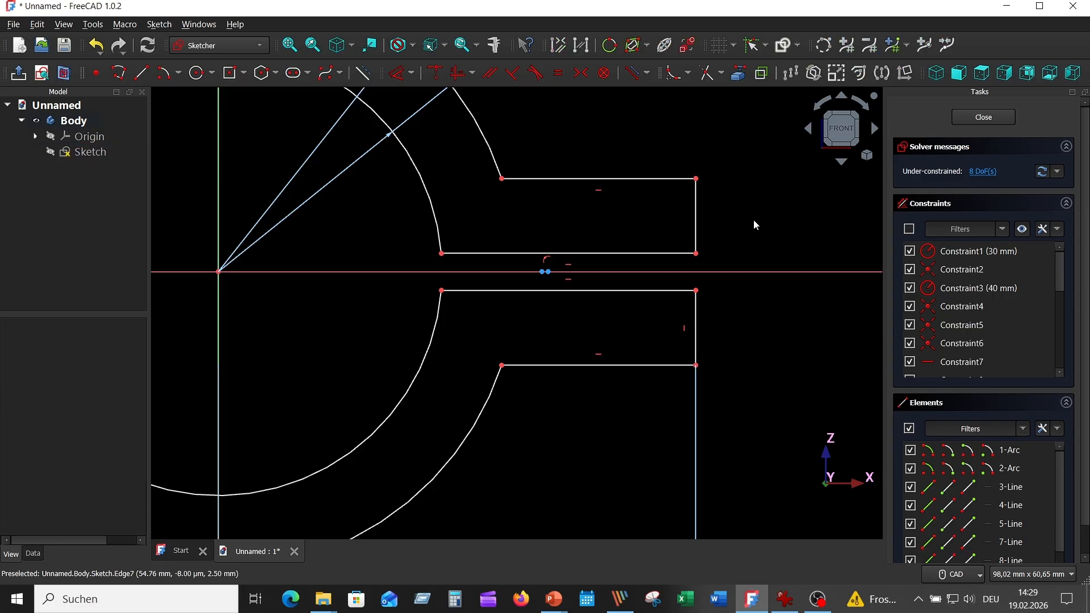
{"action": "left_click", "coordinate": [399, 73]}
{"action": "left_click", "coordinate": [694, 205]}
{"action": "left_click", "coordinate": [732, 219]}
{"action": "left_click", "coordinate": [806, 295]}
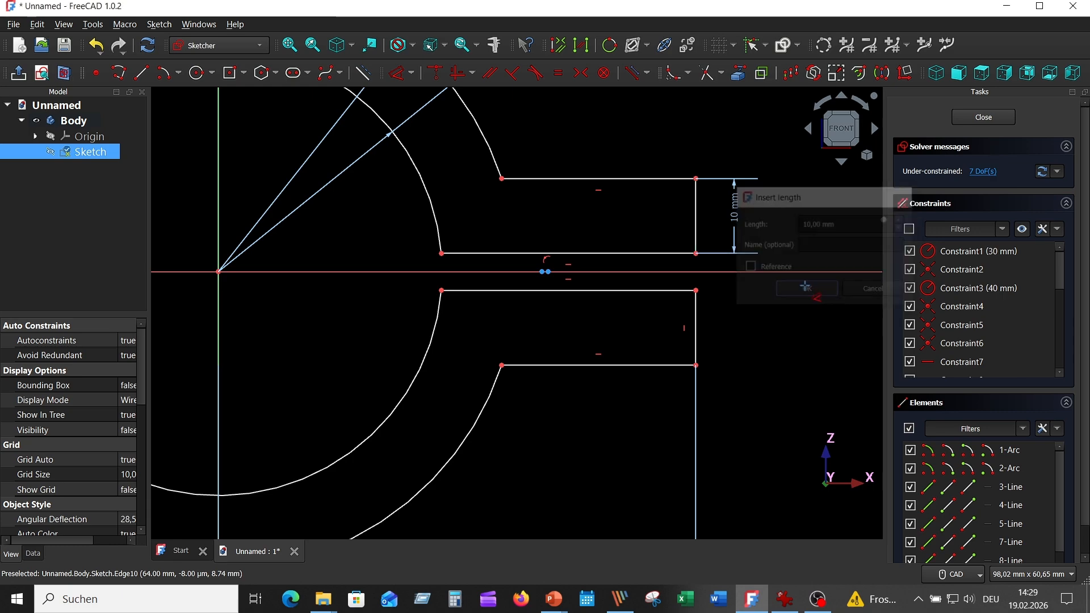
{"action": "left_click", "coordinate": [624, 176]}
{"action": "left_click", "coordinate": [618, 152]}
{"action": "left_click", "coordinate": [699, 231]}
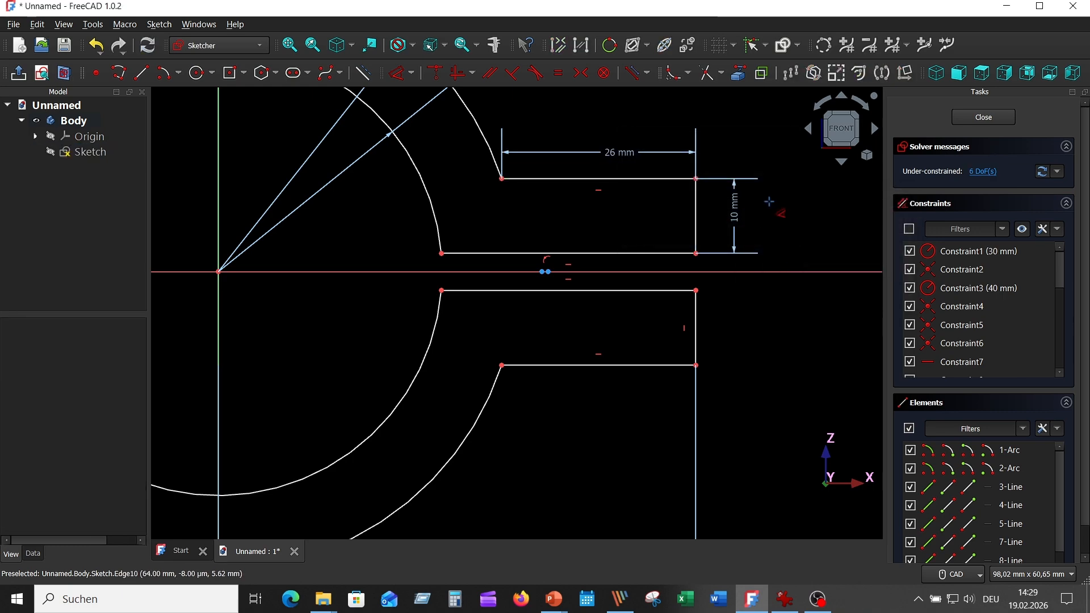
- Add equality constraints between the two lug halves' end edges, outer horizontal edges and slot edges
{"action": "left_click", "coordinate": [696, 223]}
{"action": "left_click", "coordinate": [696, 311]}
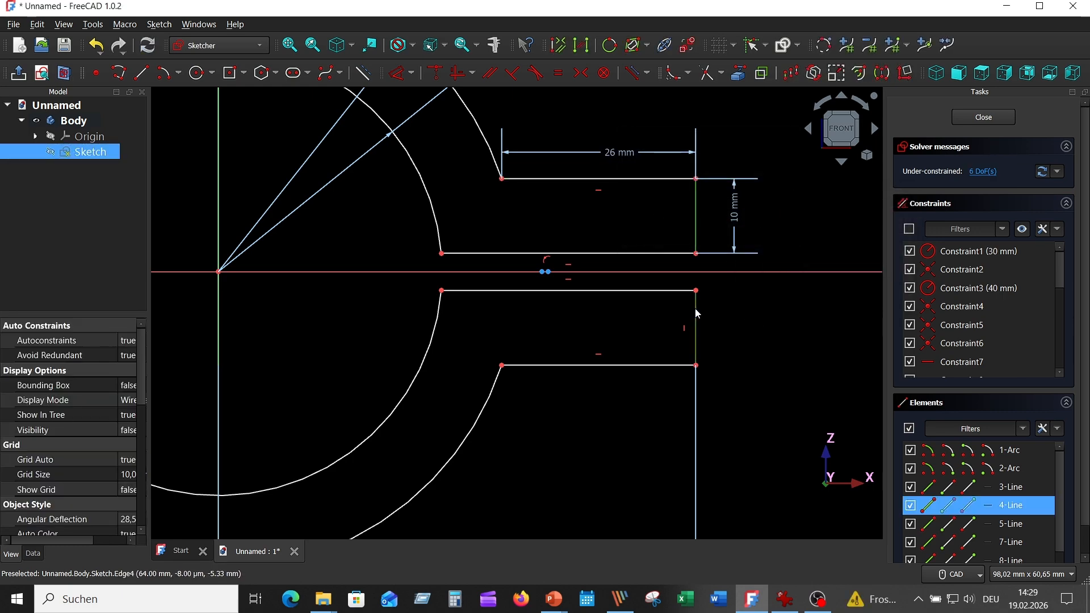
{"action": "left_click", "coordinate": [558, 73]}
{"action": "left_click", "coordinate": [607, 178]}
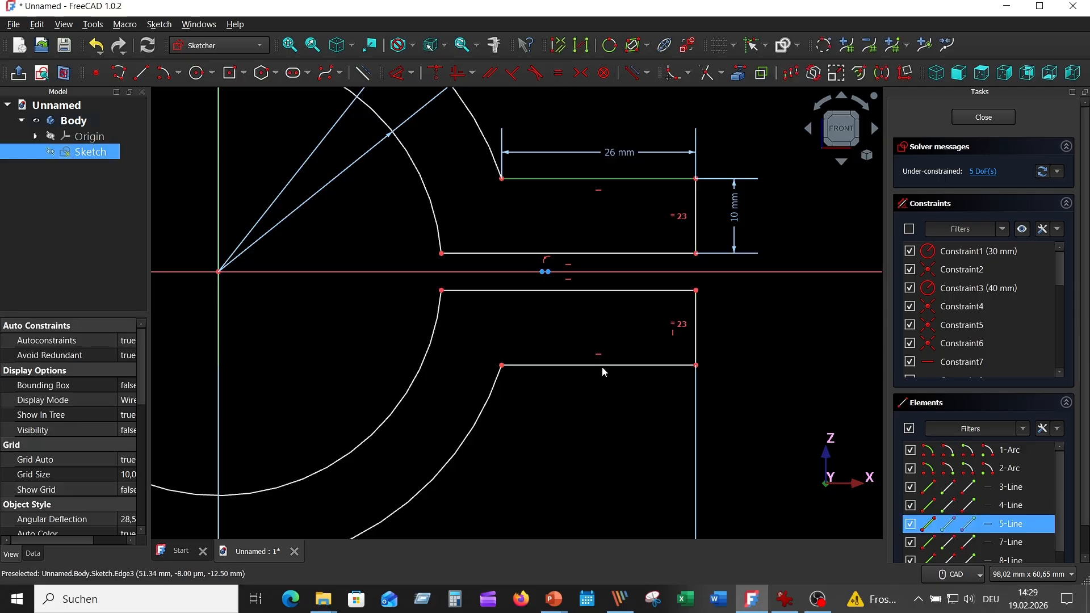
{"action": "left_click", "coordinate": [602, 365]}
{"action": "left_click", "coordinate": [559, 72]}
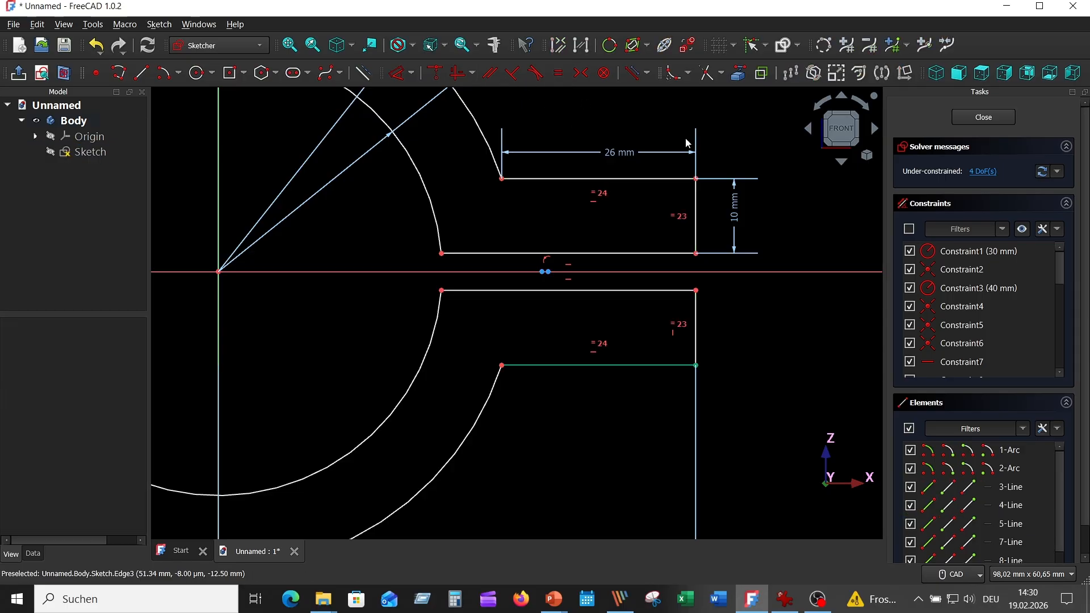
{"action": "left_click", "coordinate": [621, 253]}
{"action": "left_click", "coordinate": [617, 291]}
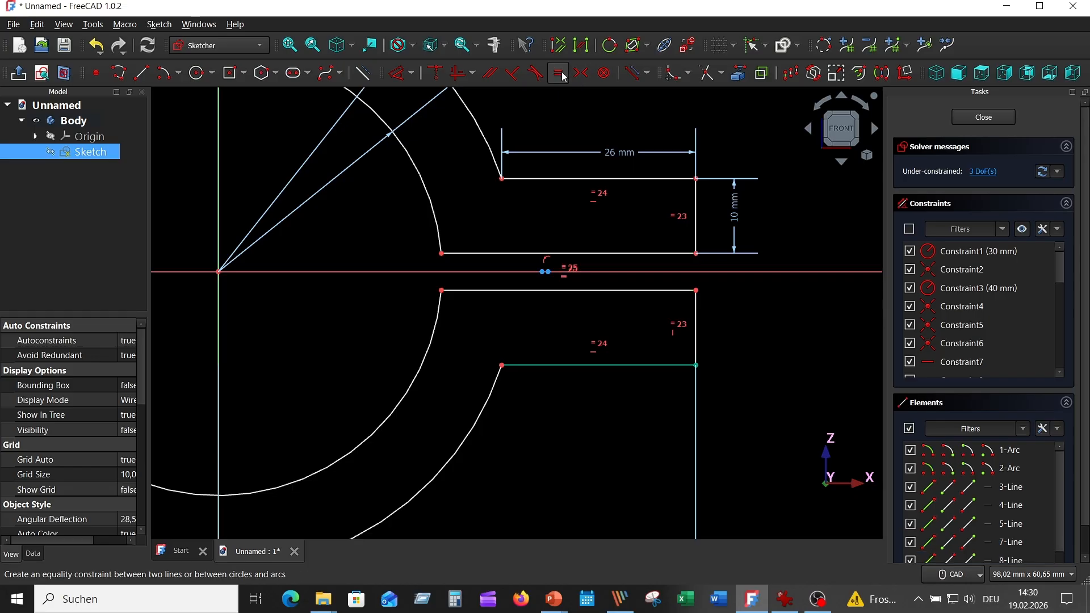
{"action": "left_click", "coordinate": [558, 72]}
- Constrain the outer endpoints of the two slot edges into vertical alignment
{"action": "left_click", "coordinate": [697, 298]}
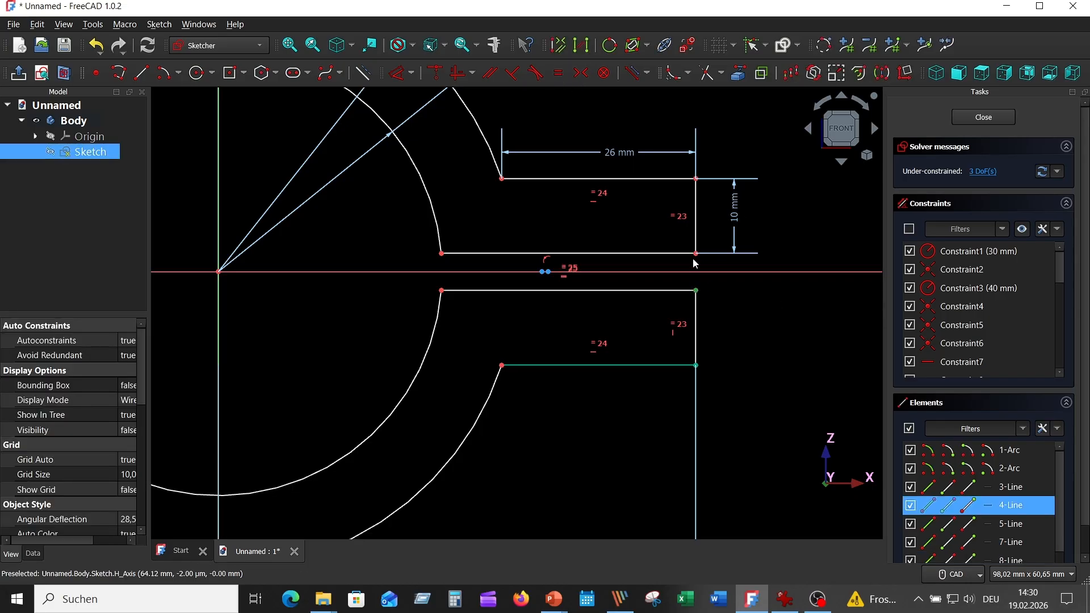
{"action": "left_click", "coordinate": [697, 255]}
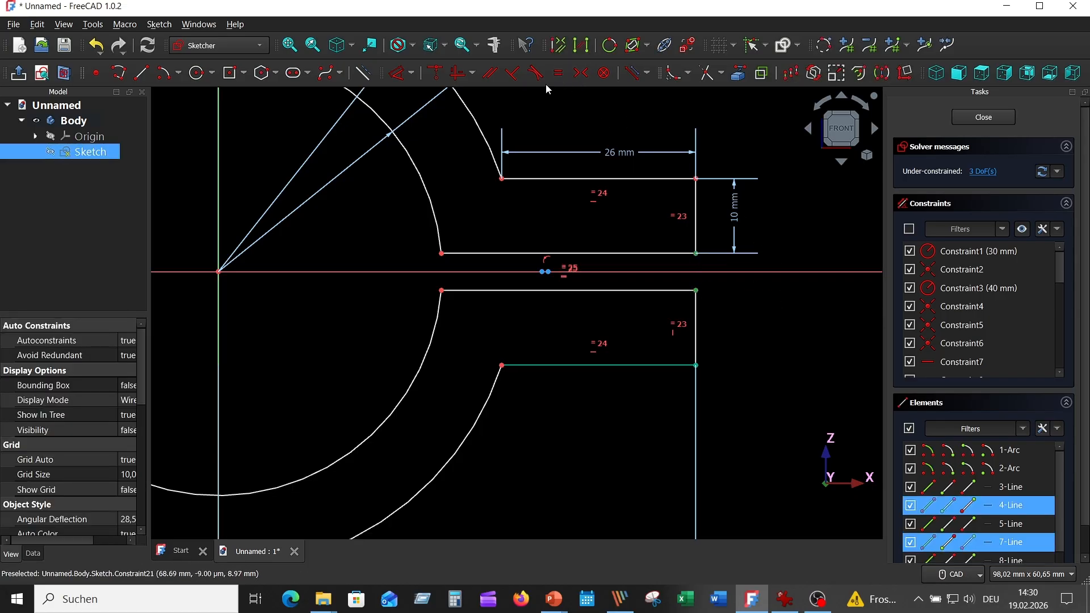
{"action": "left_click", "coordinate": [559, 73]}
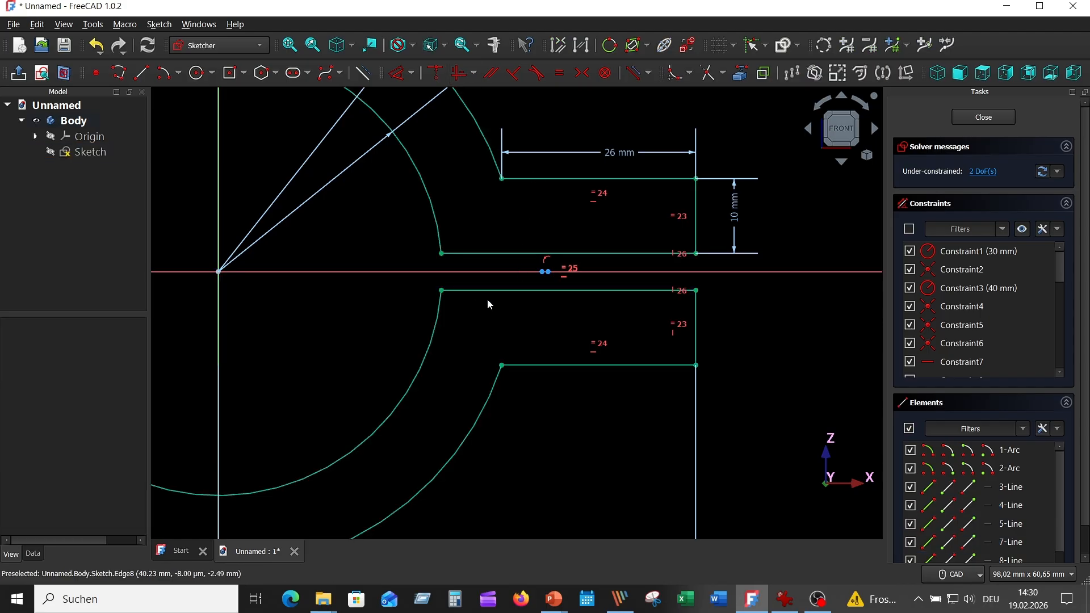
- Delete the leftover centre points in the middle of the slot and close the profile sketch
{"action": "left_click", "coordinate": [547, 272]}
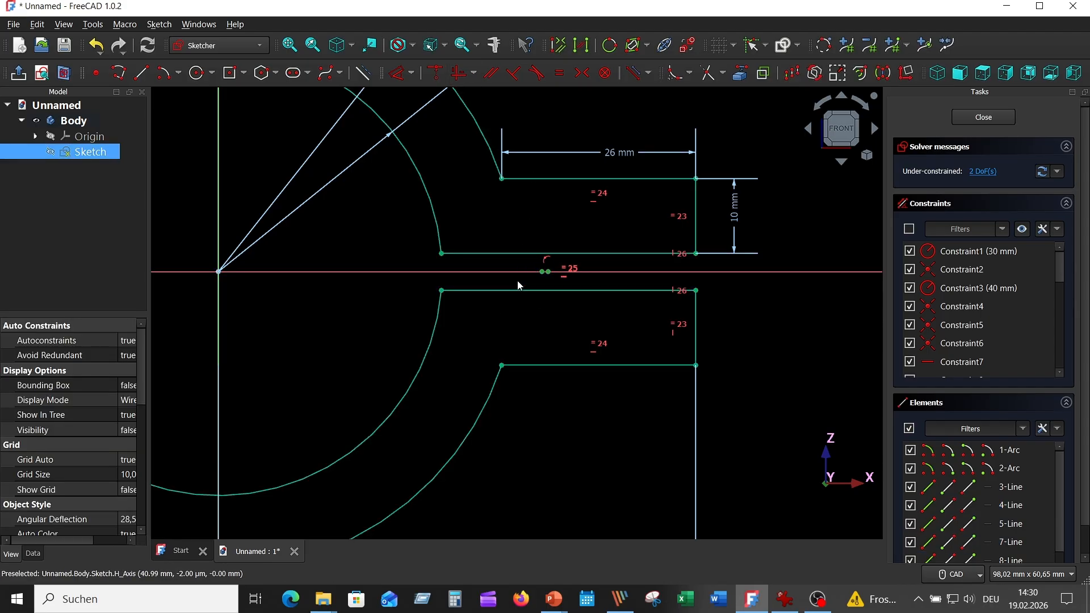
{"action": "key", "text": "Delete"}
{"action": "scroll", "coordinate": [518, 281], "scroll_direction": "down", "scroll_amount": 5}
{"action": "middle_click_drag", "start_coordinate": [532, 294], "coordinate": [608, 304]}
{"action": "scroll", "coordinate": [607, 305], "scroll_direction": "up", "scroll_amount": 3}
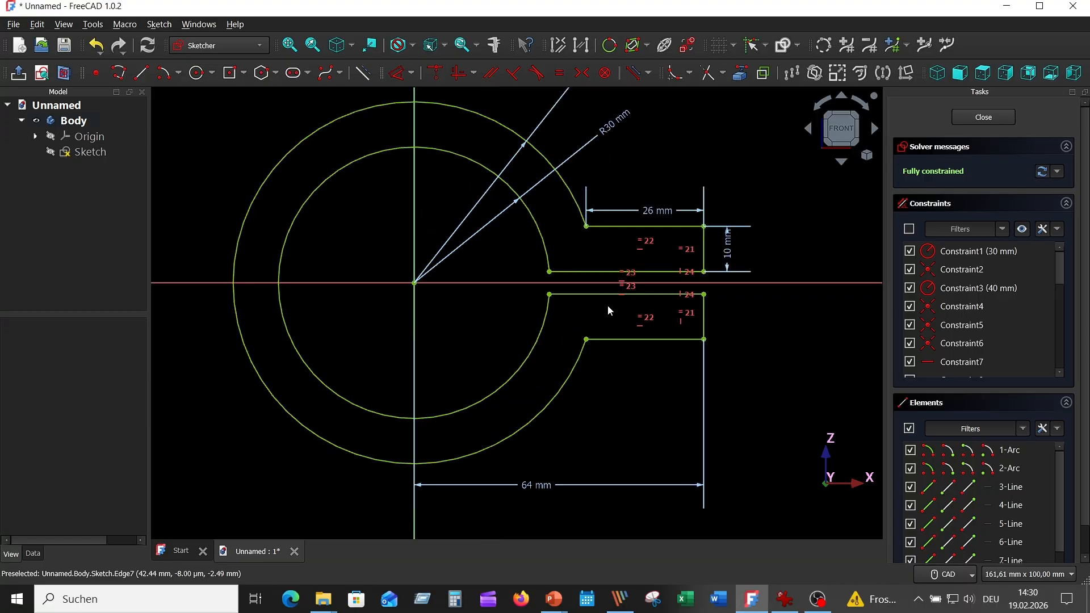
{"action": "left_click", "coordinate": [980, 119]}
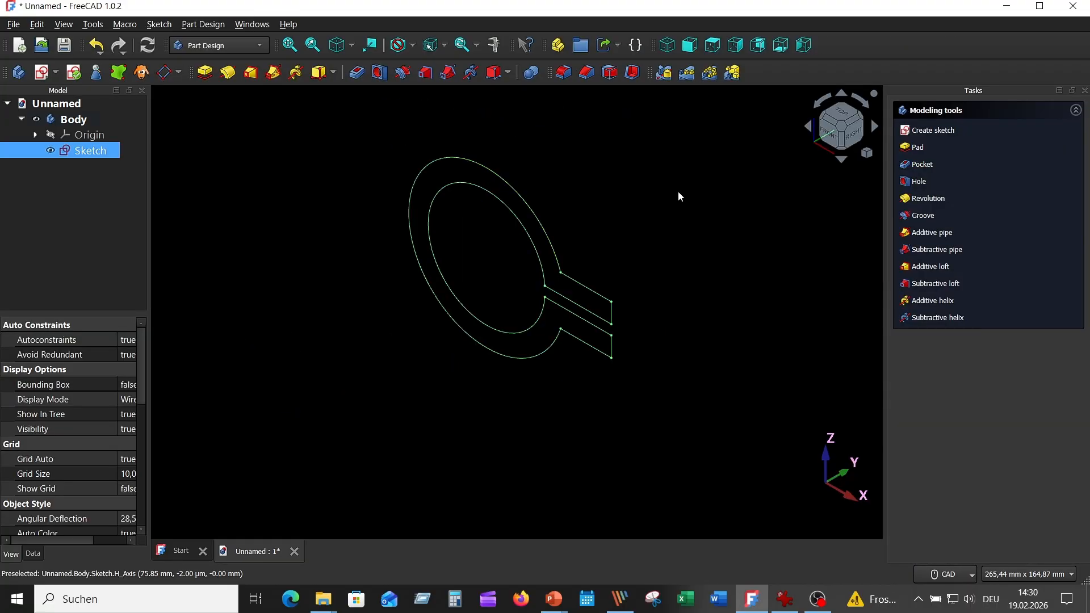
- Consult the reference drawing and pad the profile sketch 58 mm, symmetric to its plane
{"action": "left_click", "coordinate": [783, 599]}
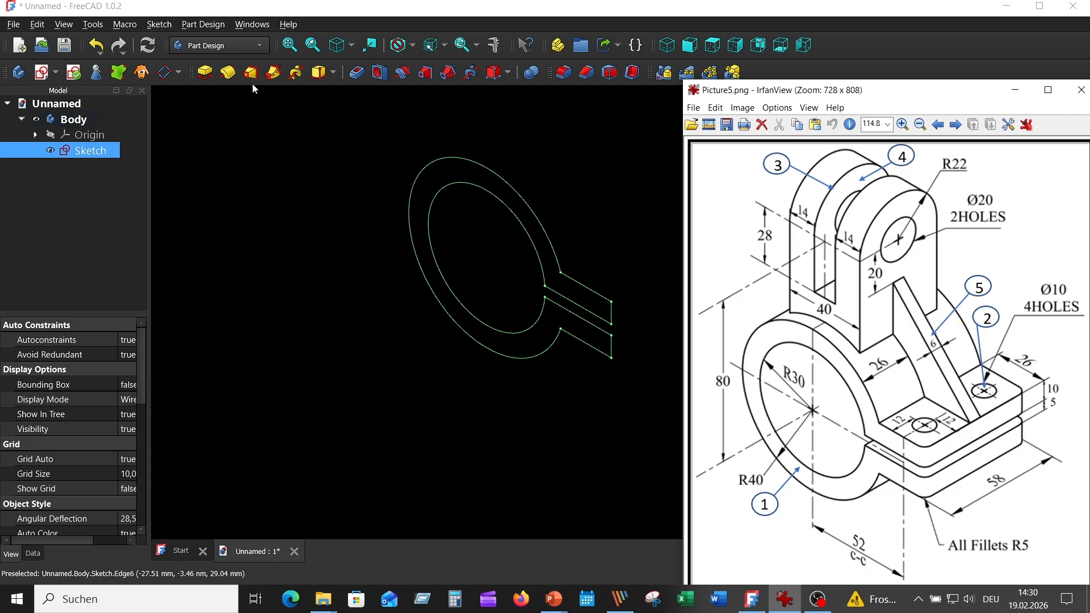
{"action": "left_click", "coordinate": [203, 72]}
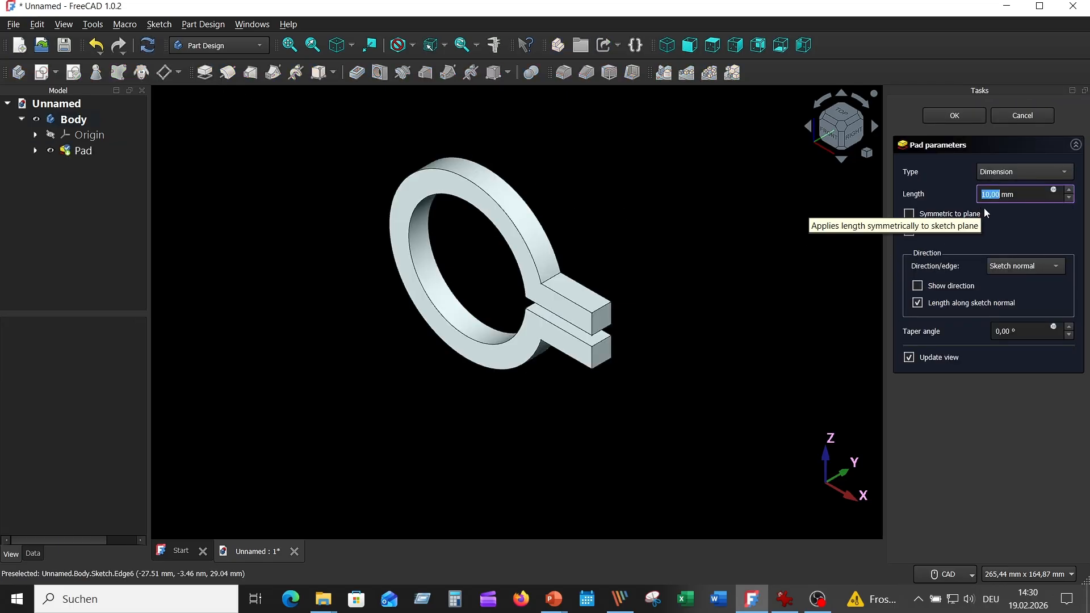
{"action": "left_click", "coordinate": [909, 214]}
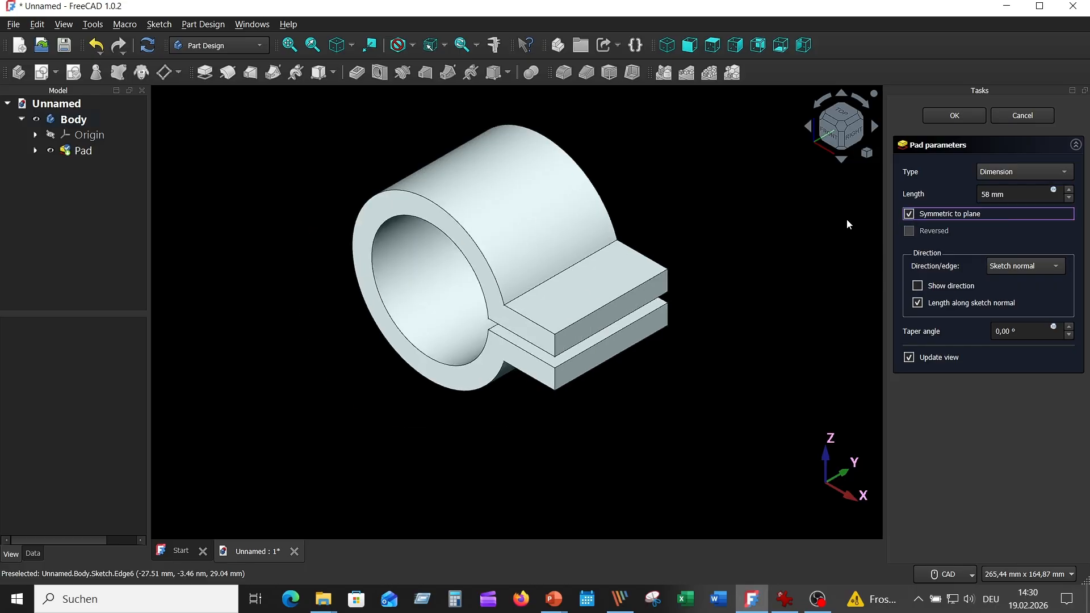
{"action": "left_click", "coordinate": [957, 116]}
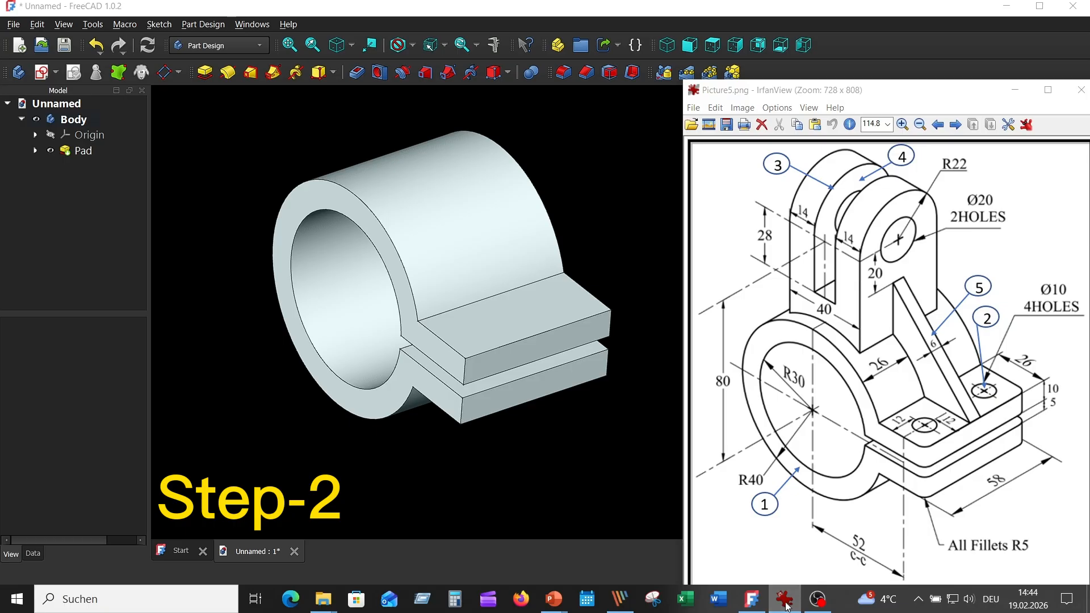
- Check the lug holes in the reference drawing and create a sketch on the upper lug's top face
{"action": "left_click", "coordinate": [783, 603]}
{"action": "left_click", "coordinate": [786, 601]}
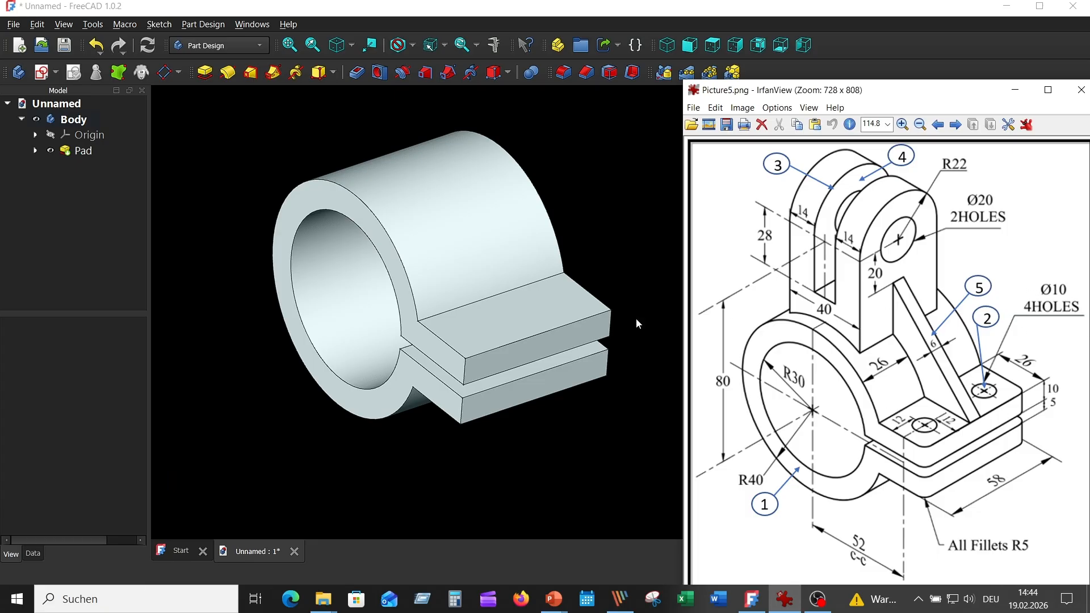
{"action": "left_click", "coordinate": [496, 334]}
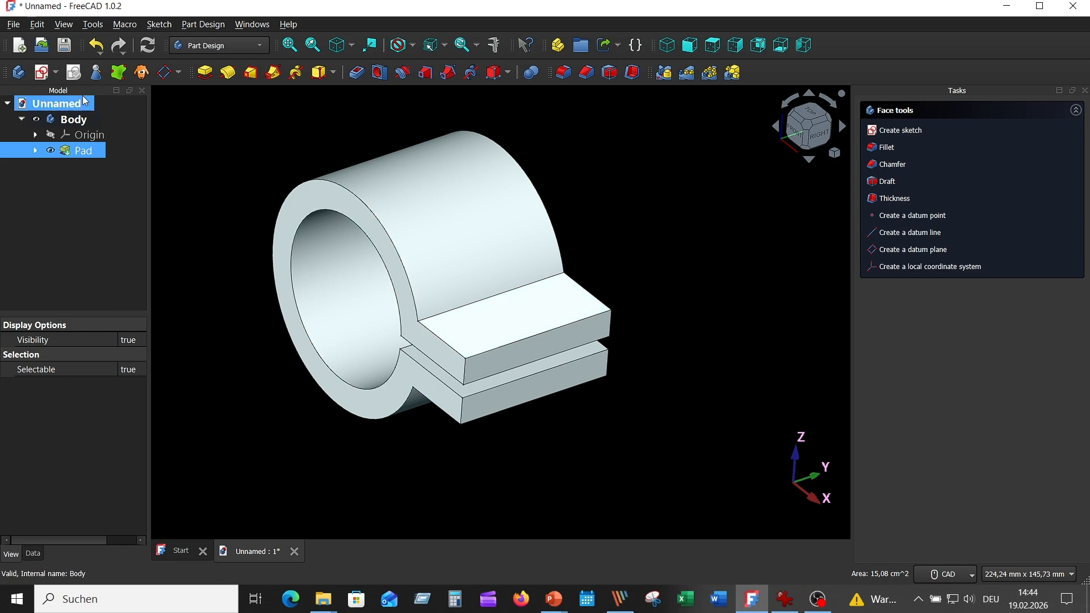
{"action": "left_click", "coordinate": [44, 73]}
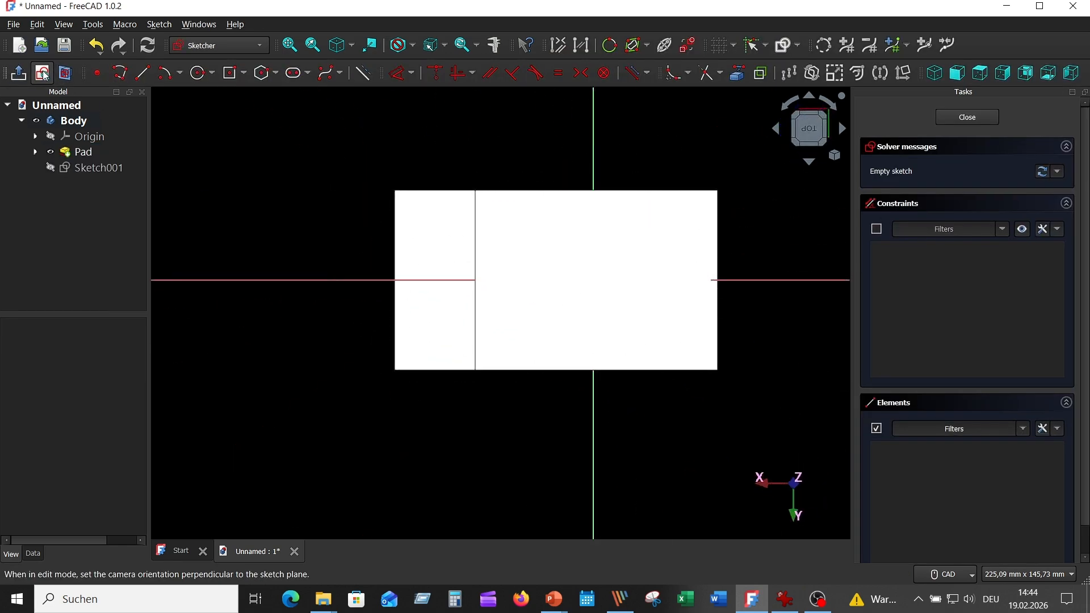
- Project the lug's side edge and end edge into the sketch as external geometry, and hide the pad
{"action": "scroll", "coordinate": [416, 141], "scroll_direction": "up", "scroll_amount": 3}
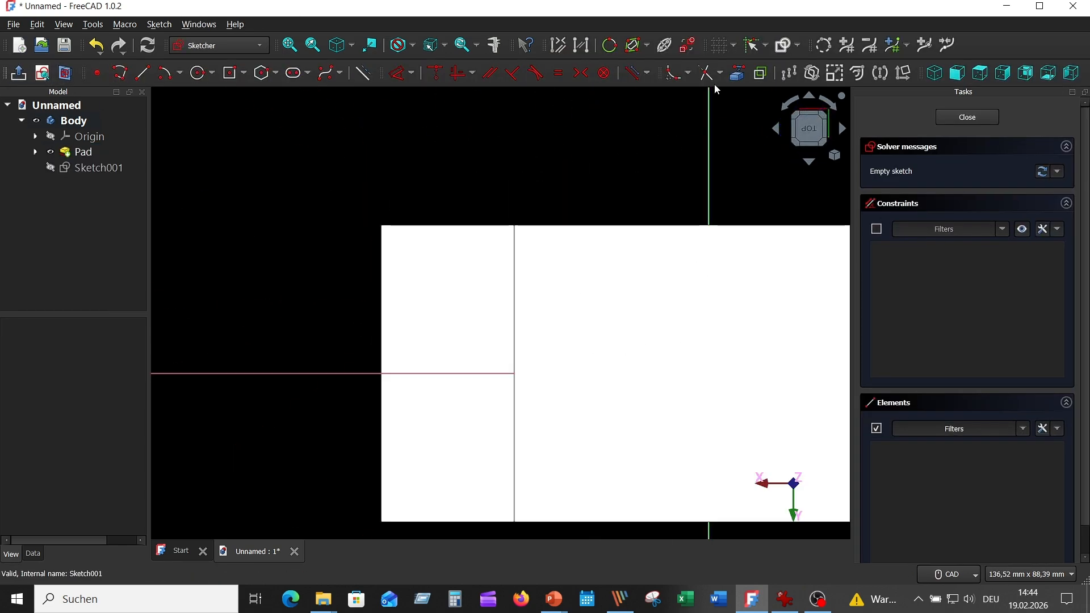
{"action": "left_click", "coordinate": [738, 77]}
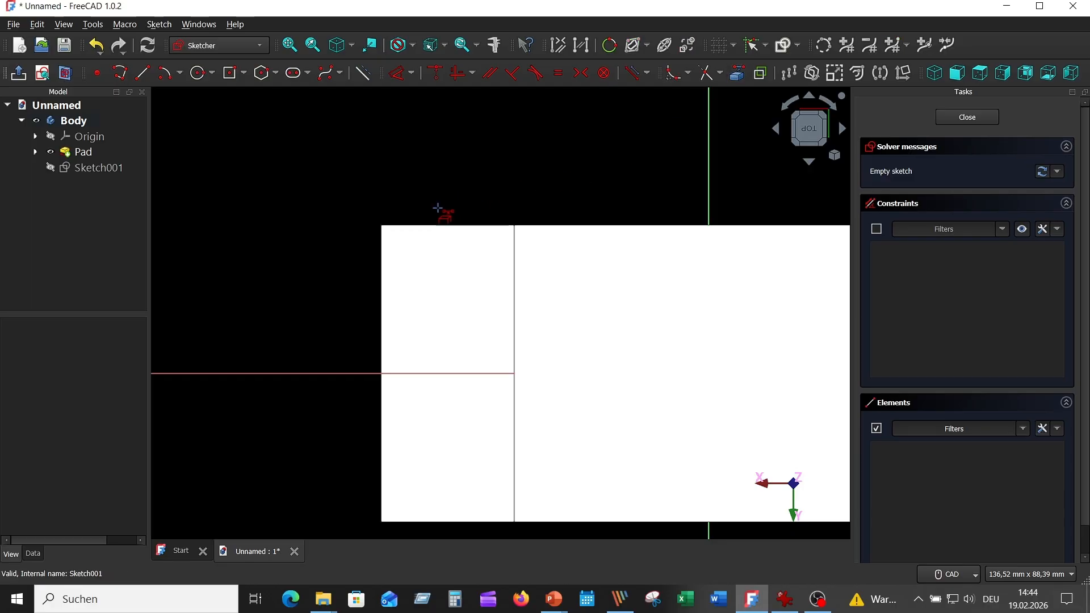
{"action": "left_click", "coordinate": [433, 223]}
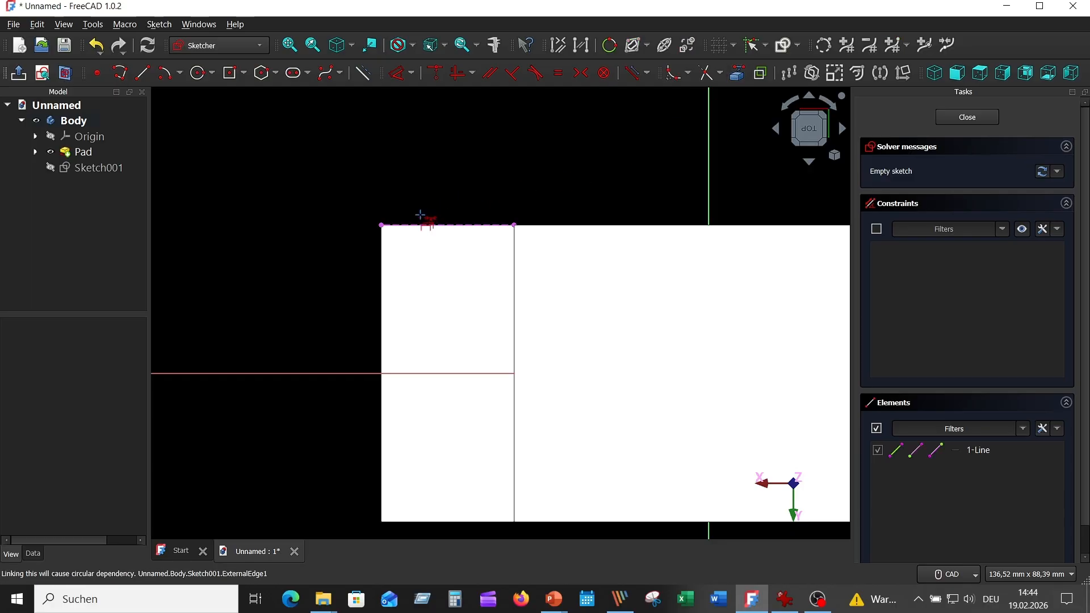
{"action": "left_click", "coordinate": [382, 267]}
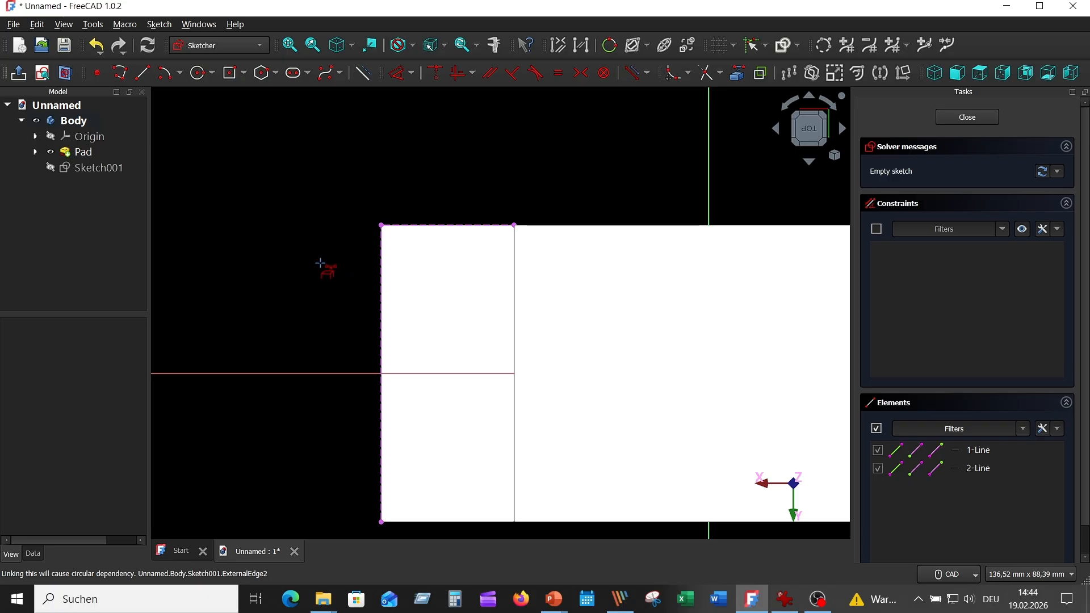
{"action": "left_click", "coordinate": [50, 152]}
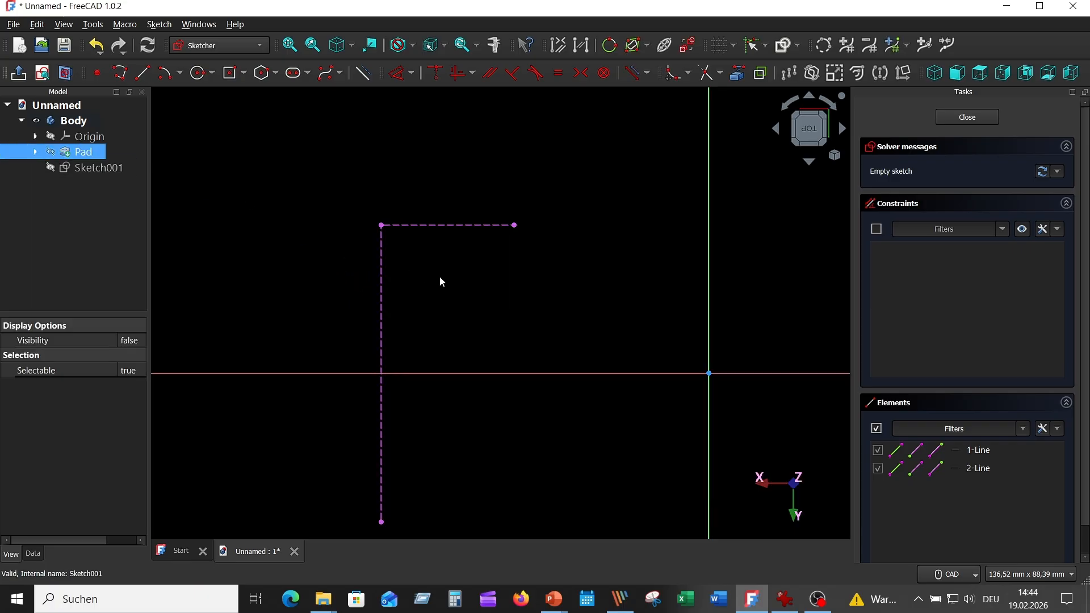
- Draw a circle of 5 mm radius near the projected corner of the lug for the bolt hole
{"action": "left_click", "coordinate": [198, 72]}
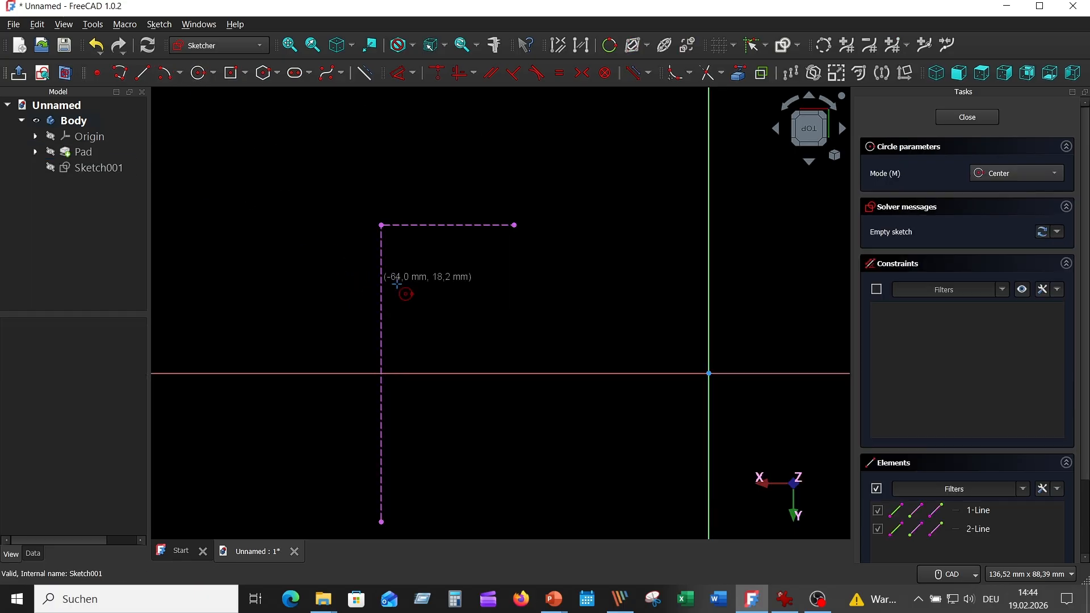
{"action": "left_click", "coordinate": [433, 280]}
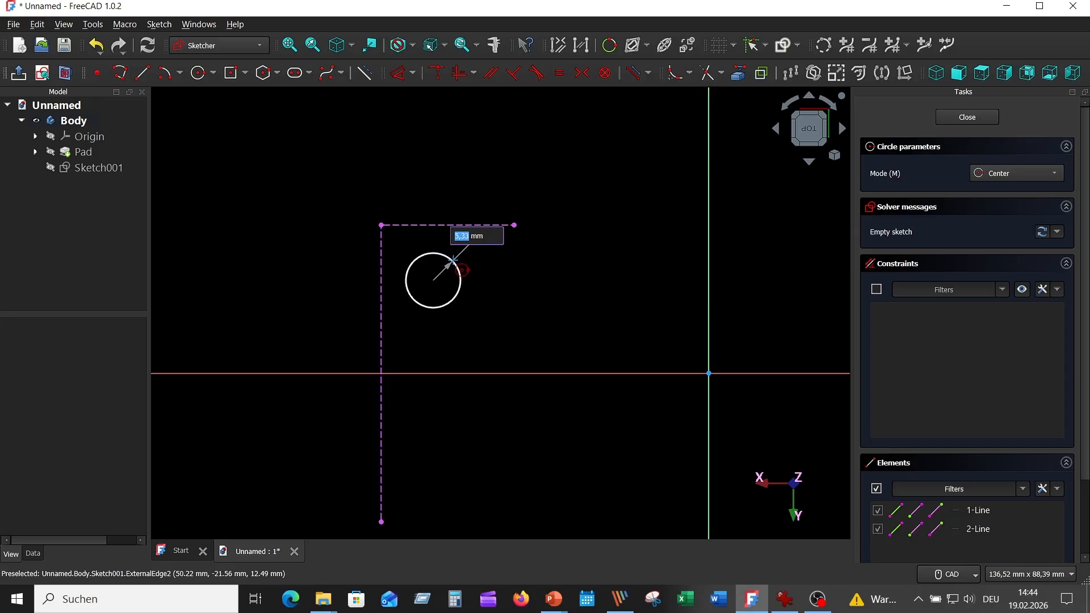
{"action": "type", "text": "5"}
{"action": "key", "text": "Return"}
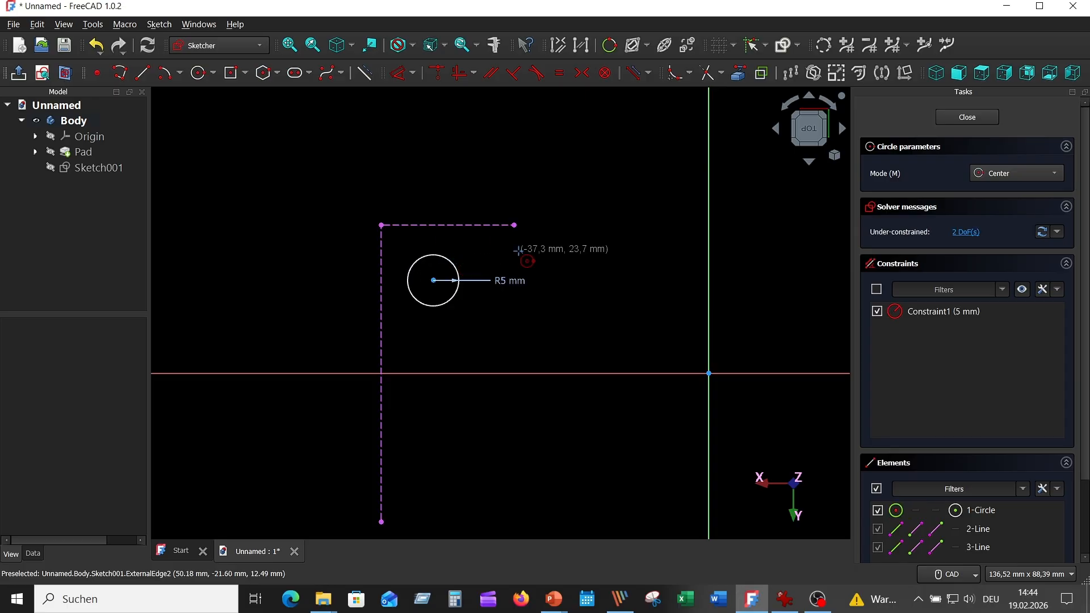
{"action": "left_click", "coordinate": [785, 599]}
{"action": "left_click", "coordinate": [785, 599]}
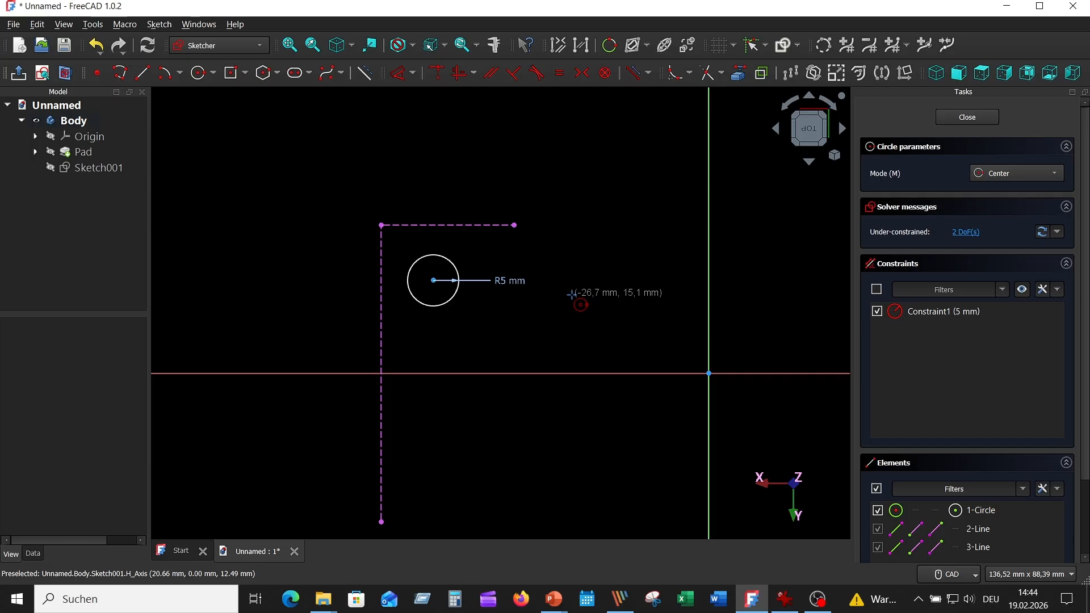
{"action": "right_click", "coordinate": [579, 297]}
- Dimension the hole circle's centre 12 mm from the lug's projected end edge
{"action": "left_click", "coordinate": [404, 78]}
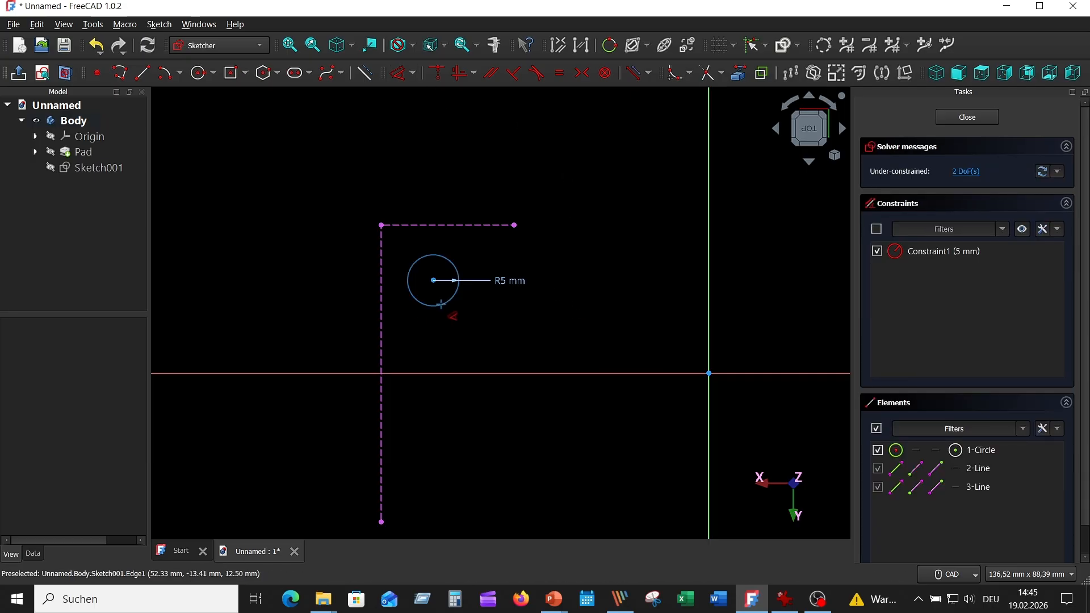
{"action": "left_click", "coordinate": [433, 280]}
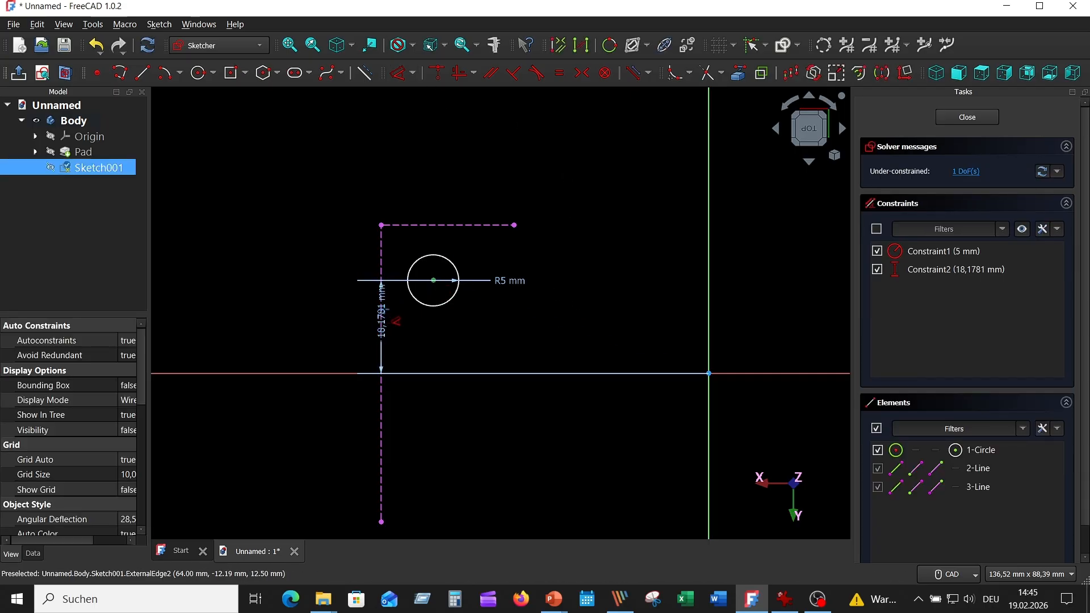
{"action": "left_click", "coordinate": [383, 318]}
{"action": "left_click", "coordinate": [531, 397]}
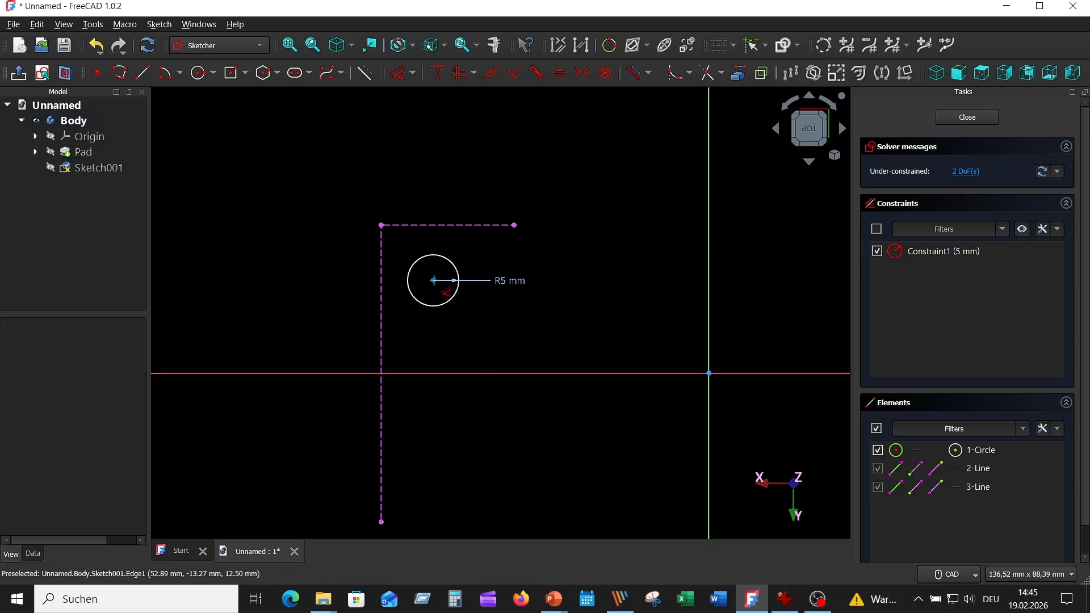
{"action": "left_click", "coordinate": [433, 279]}
{"action": "left_click", "coordinate": [708, 373]}
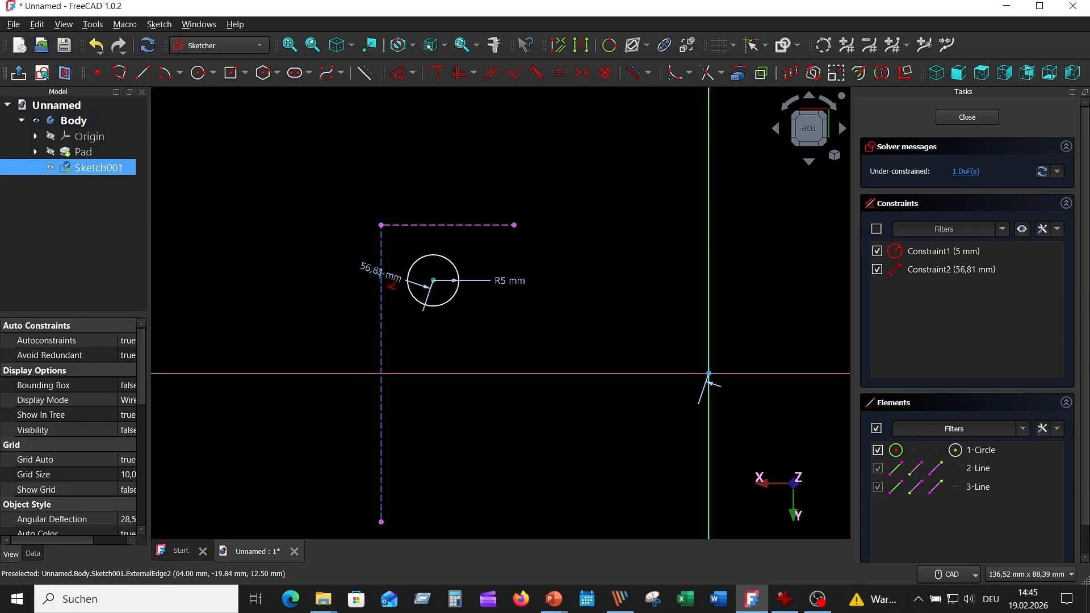
{"action": "left_click", "coordinate": [343, 323]}
{"action": "type", "text": "2"}
{"action": "key", "text": "Return"}
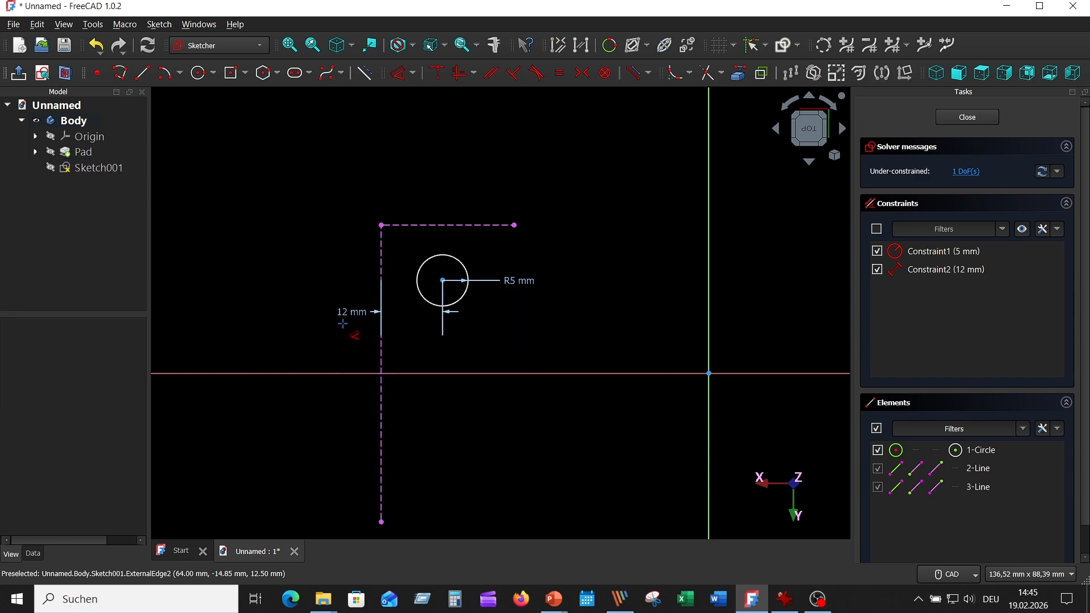
- Dimension the hole circle's centre 12 mm from the lug's projected side edge
{"action": "left_click", "coordinate": [443, 281]}
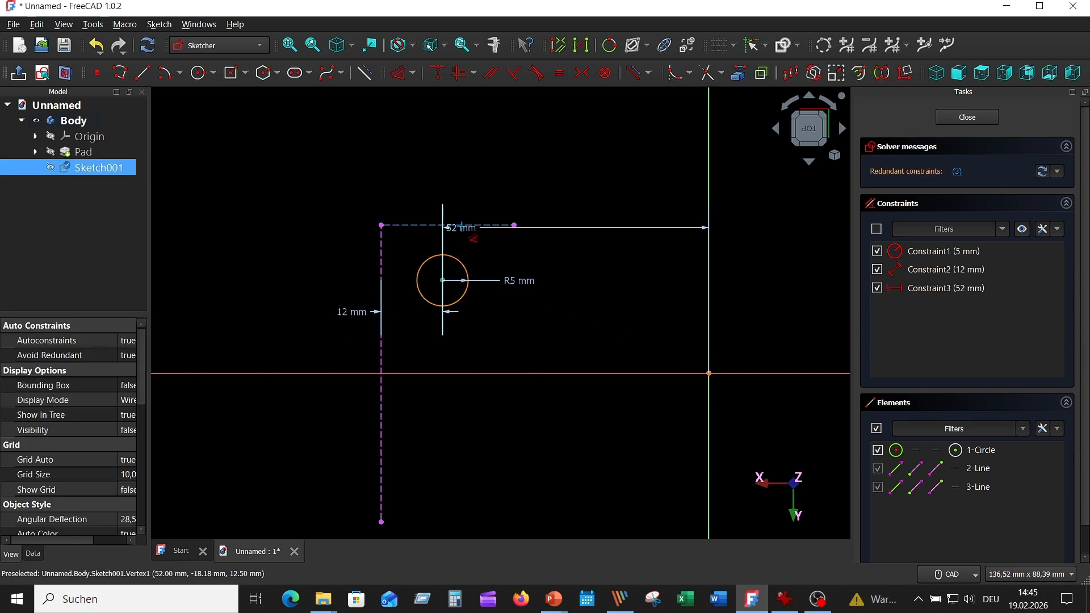
{"action": "left_click", "coordinate": [459, 227]}
{"action": "left_click", "coordinate": [465, 195]}
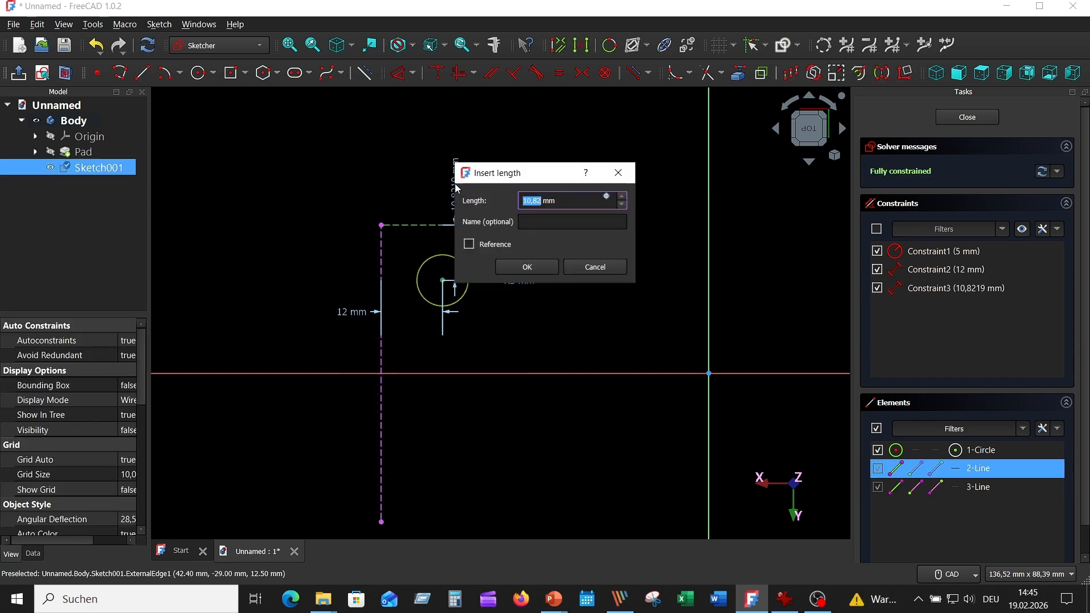
{"action": "type", "text": "12"}
{"action": "key", "text": "Return"}
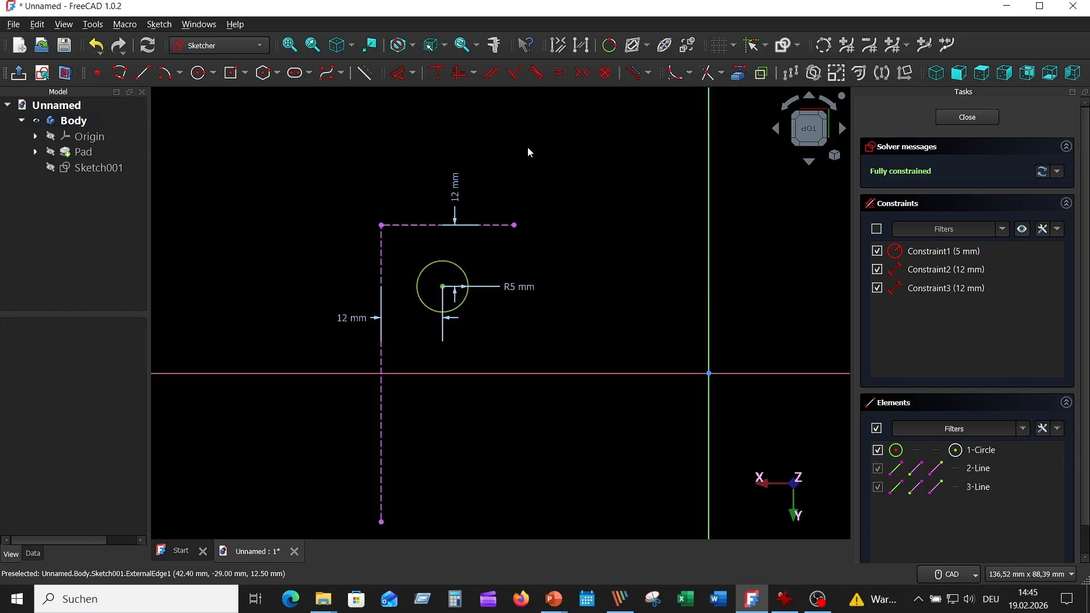
- Make the pad visible again and close the lug hole sketch
{"action": "left_click", "coordinate": [41, 153]}
{"action": "key", "text": "space"}
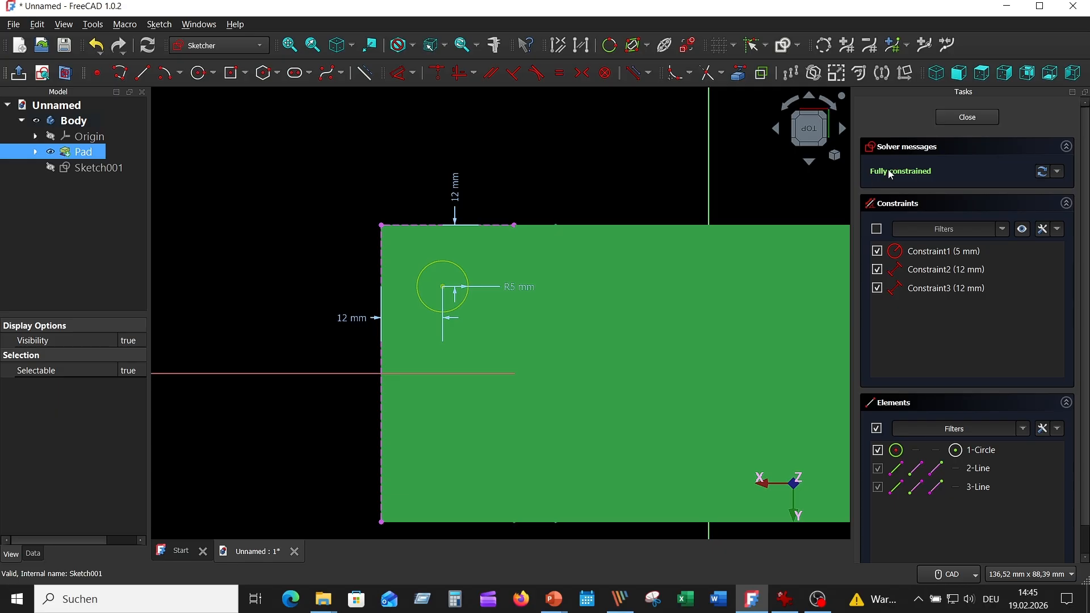
{"action": "key", "text": "Escape"}
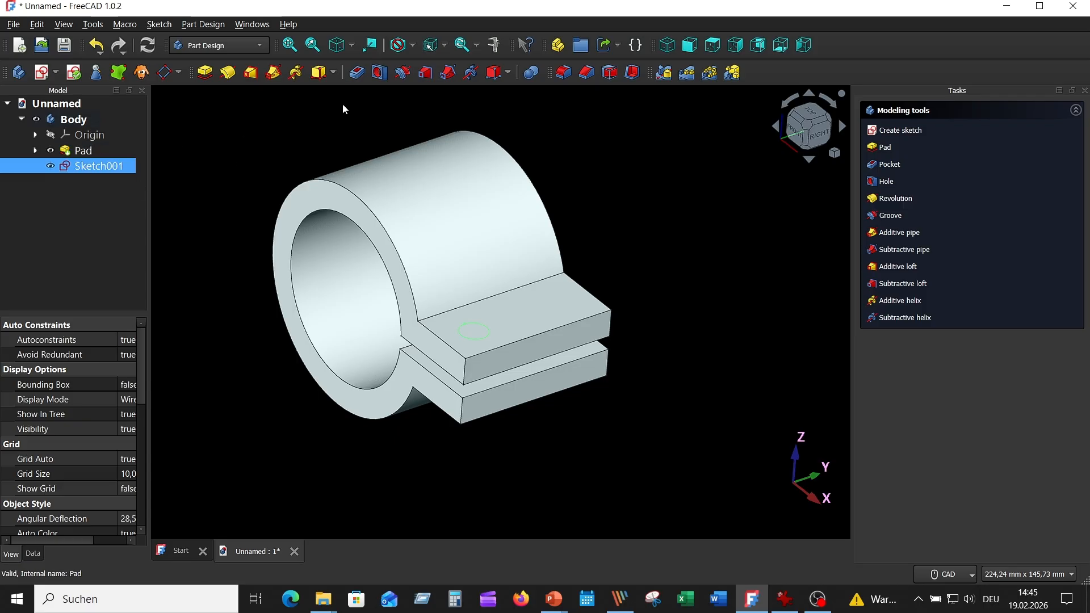
- Pocket the hole circle with type Through all so it cuts both lugs
{"action": "left_click", "coordinate": [357, 73]}
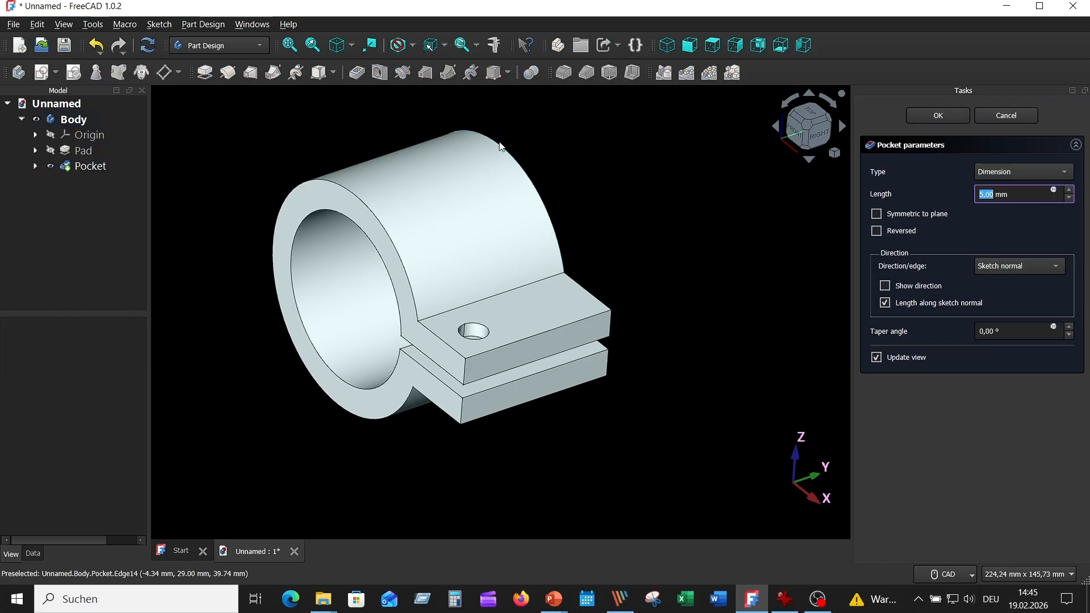
{"action": "left_click", "coordinate": [1064, 172]}
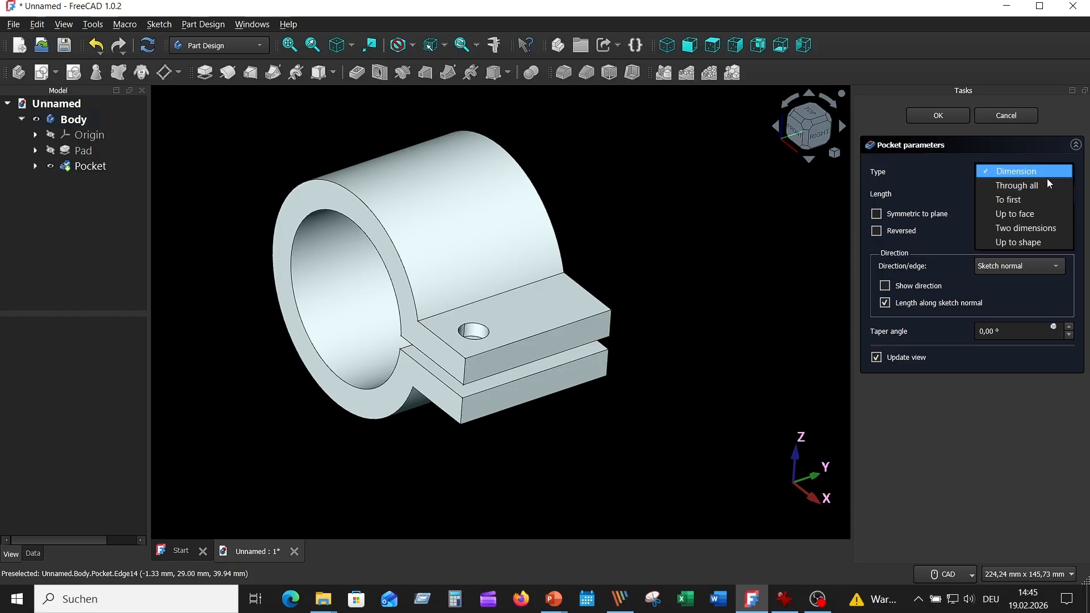
{"action": "left_click", "coordinate": [1038, 185]}
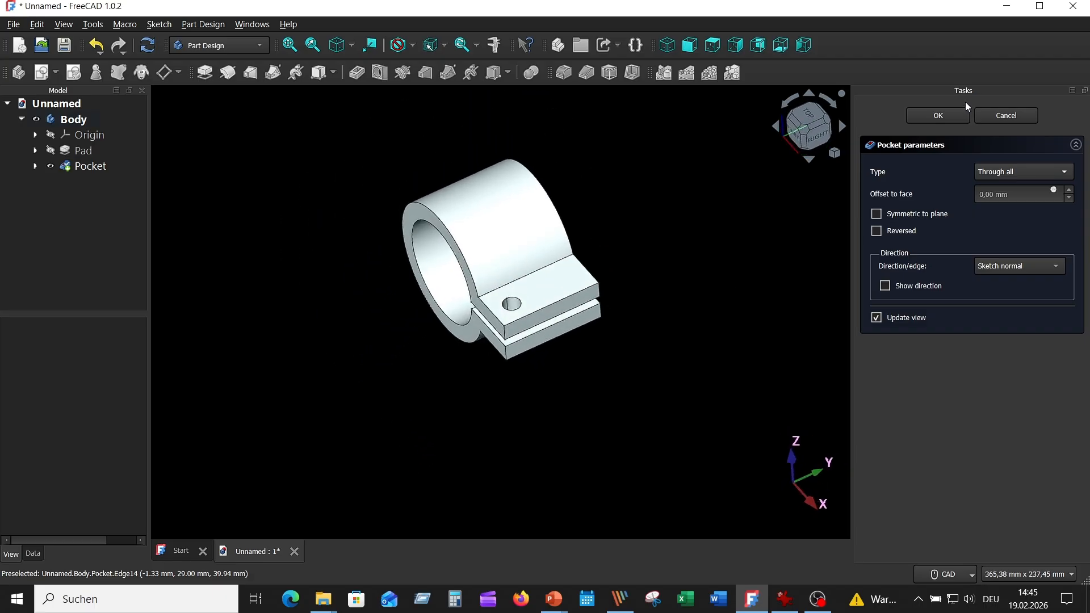
{"action": "left_click", "coordinate": [947, 117]}
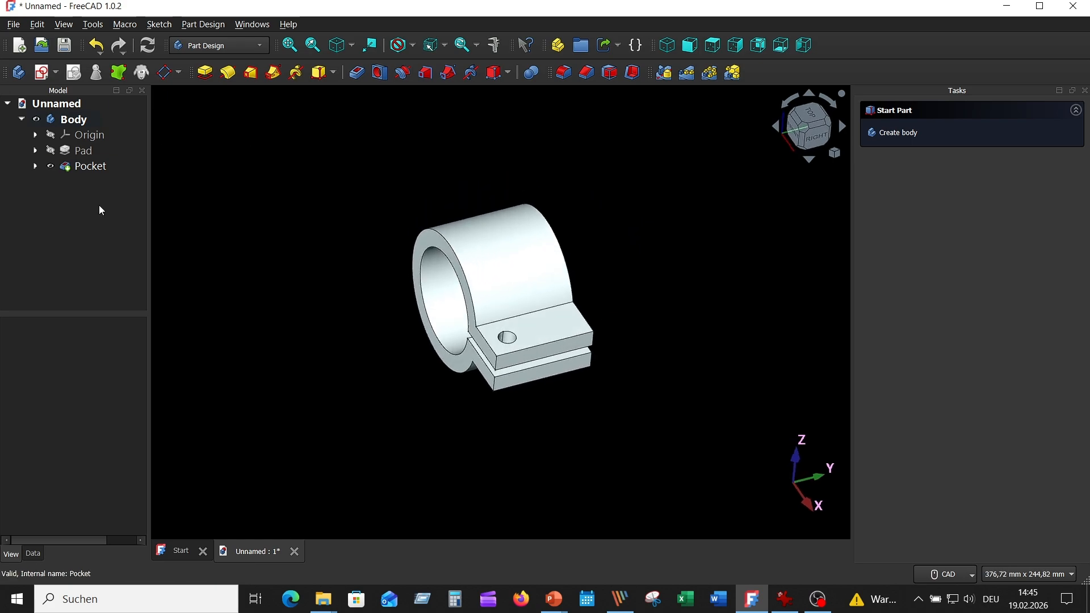
- Mirror the hole pocket about the Base XZ plane to make the second pair of lug holes
{"action": "left_click", "coordinate": [95, 168]}
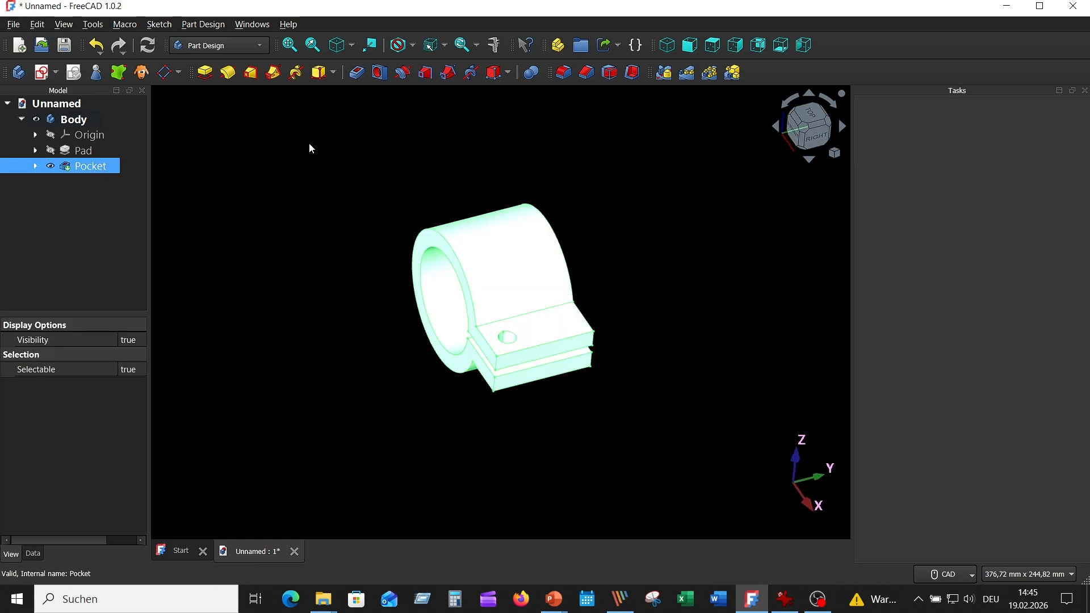
{"action": "left_click", "coordinate": [664, 73]}
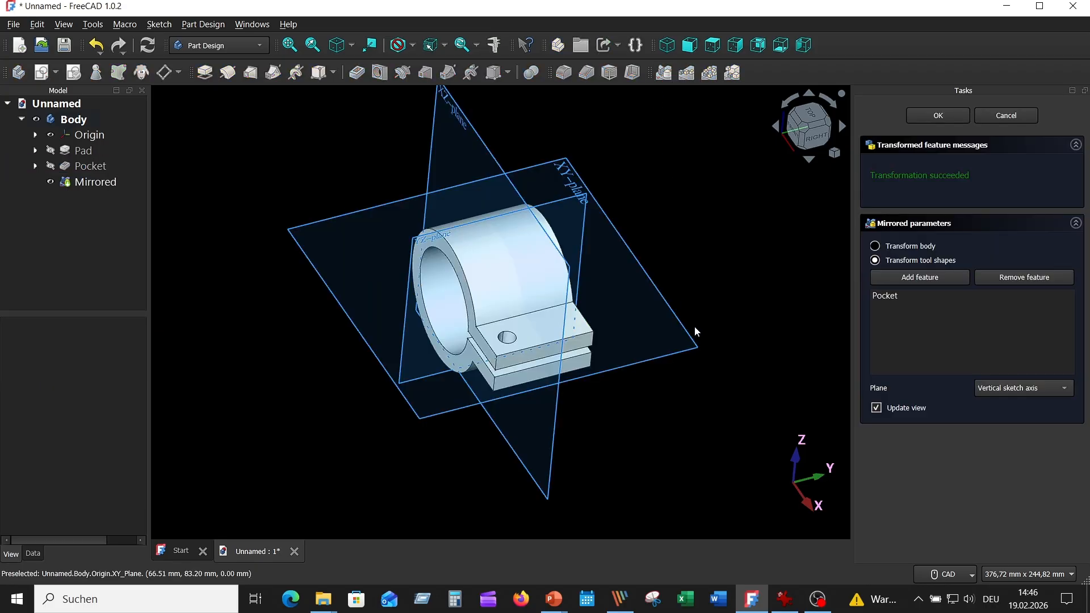
{"action": "left_click", "coordinate": [1025, 389]}
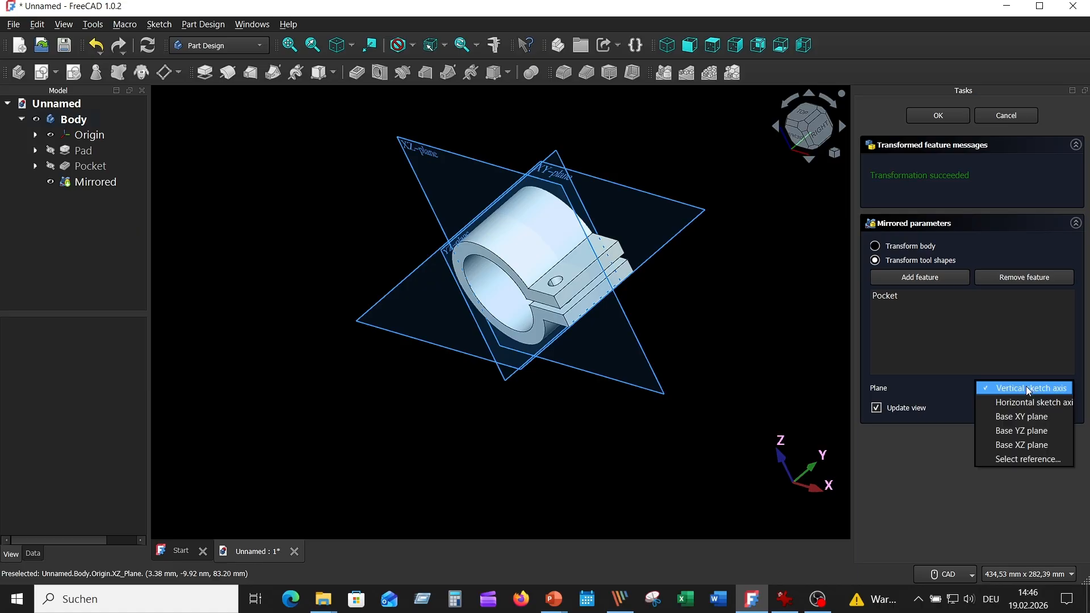
{"action": "left_click", "coordinate": [1023, 445]}
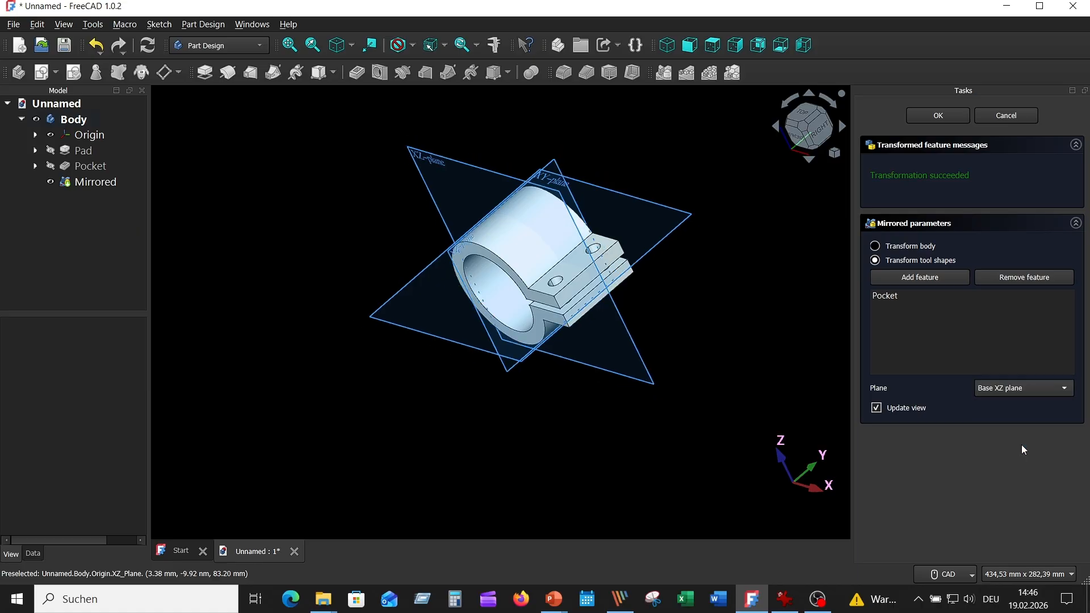
{"action": "left_click", "coordinate": [924, 118]}
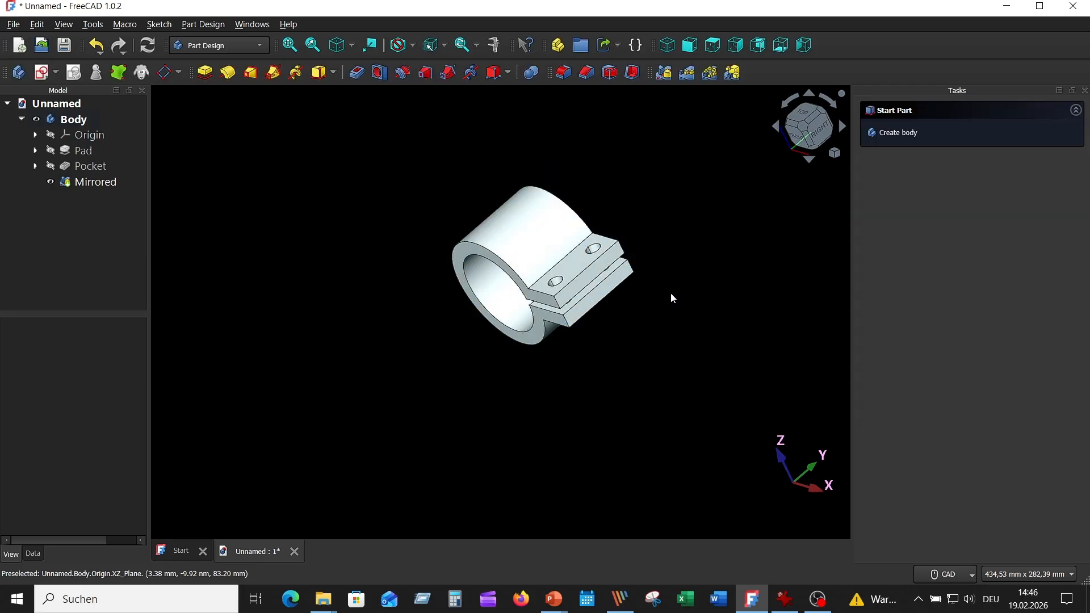
- Check the fillet radius in the reference drawing and fillet the four vertical outer corner edges of both lugs with a 5 mm radius
{"action": "key", "text": "0"}
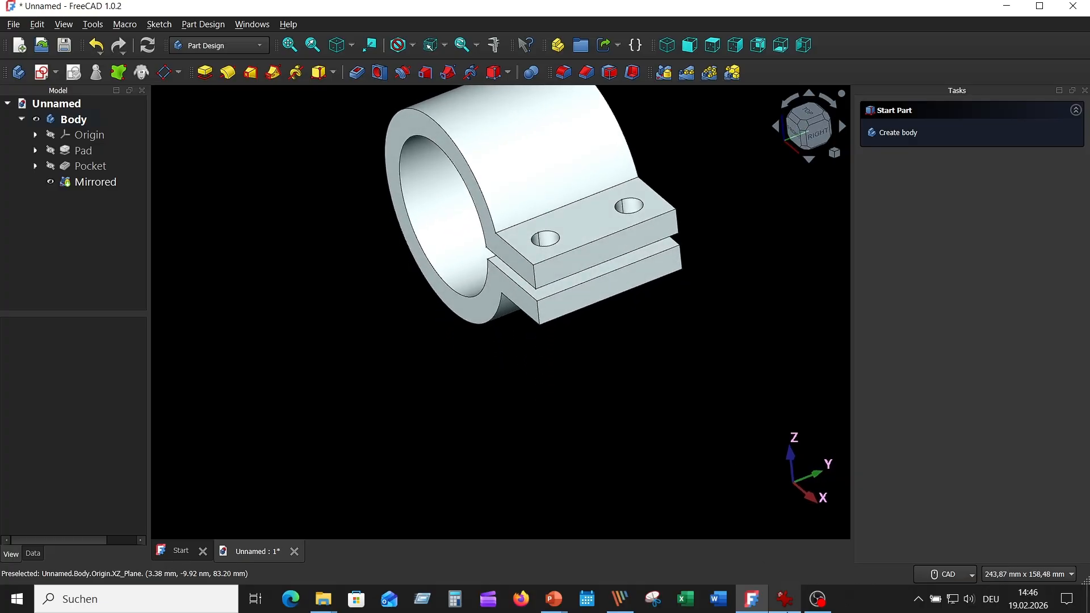
{"action": "left_click", "coordinate": [791, 606]}
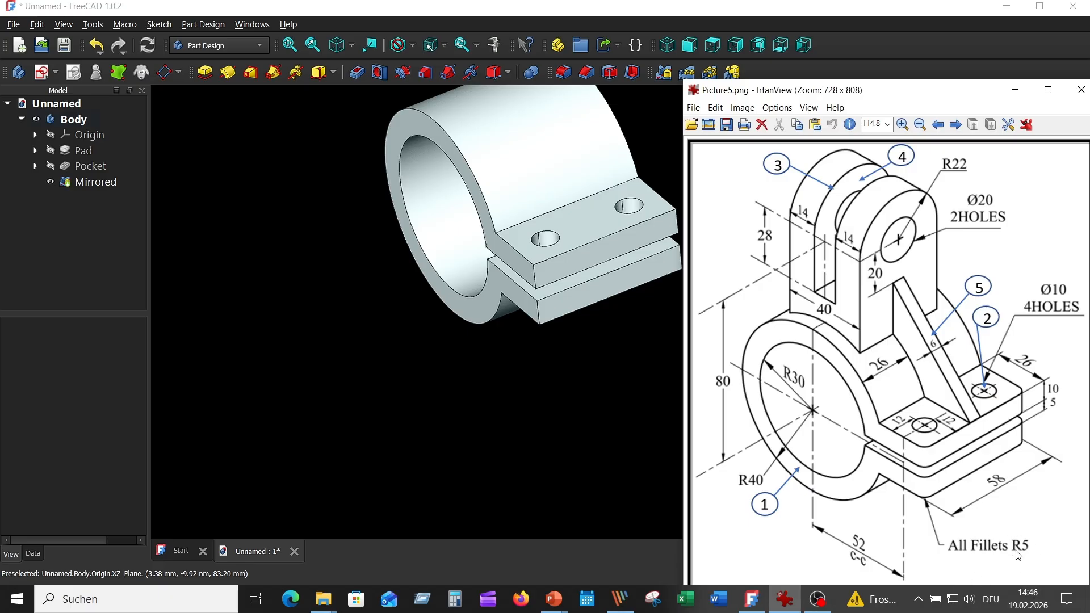
{"action": "left_click", "coordinate": [583, 430]}
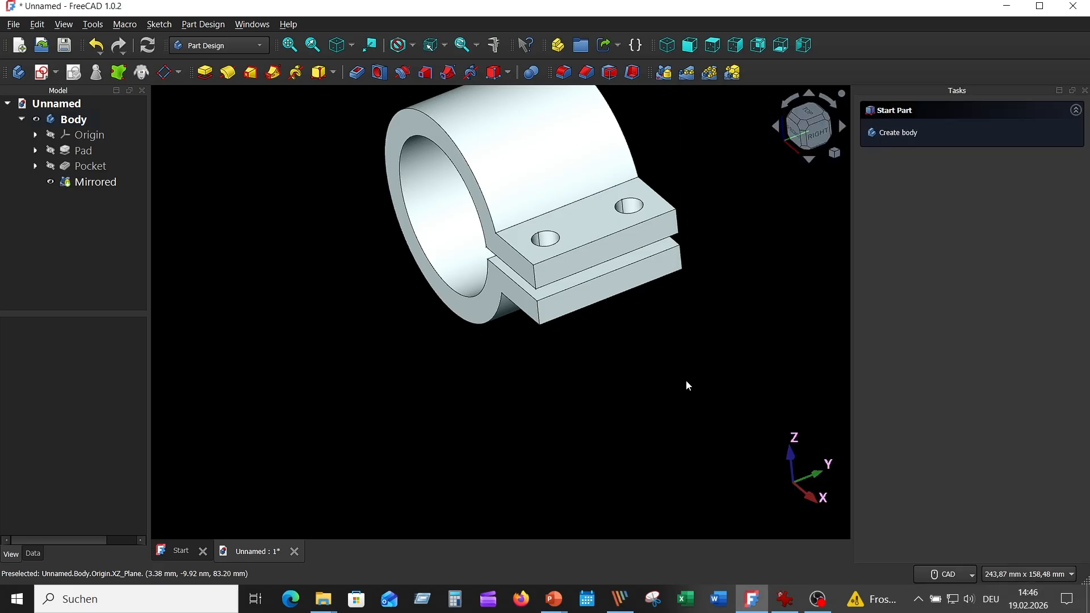
{"action": "left_click", "coordinate": [563, 72]}
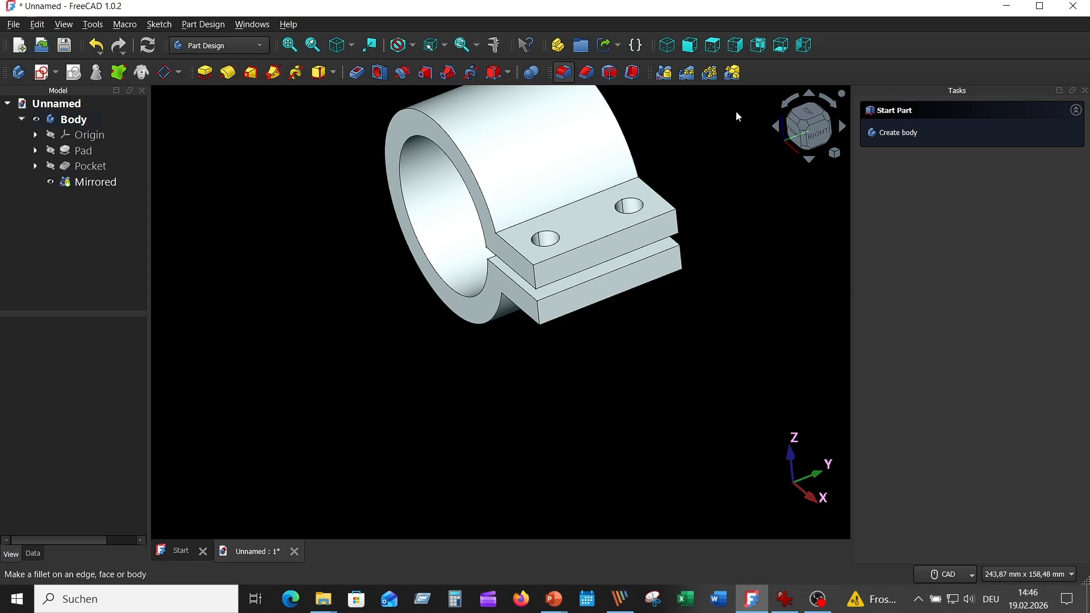
{"action": "left_click", "coordinate": [536, 283]}
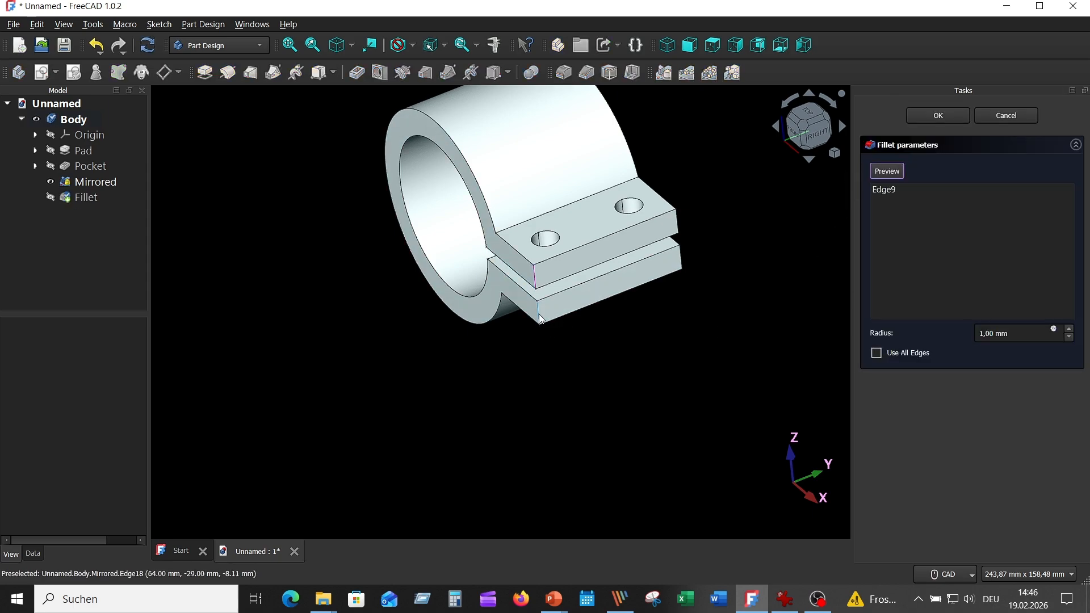
{"action": "left_click", "coordinate": [540, 320]}
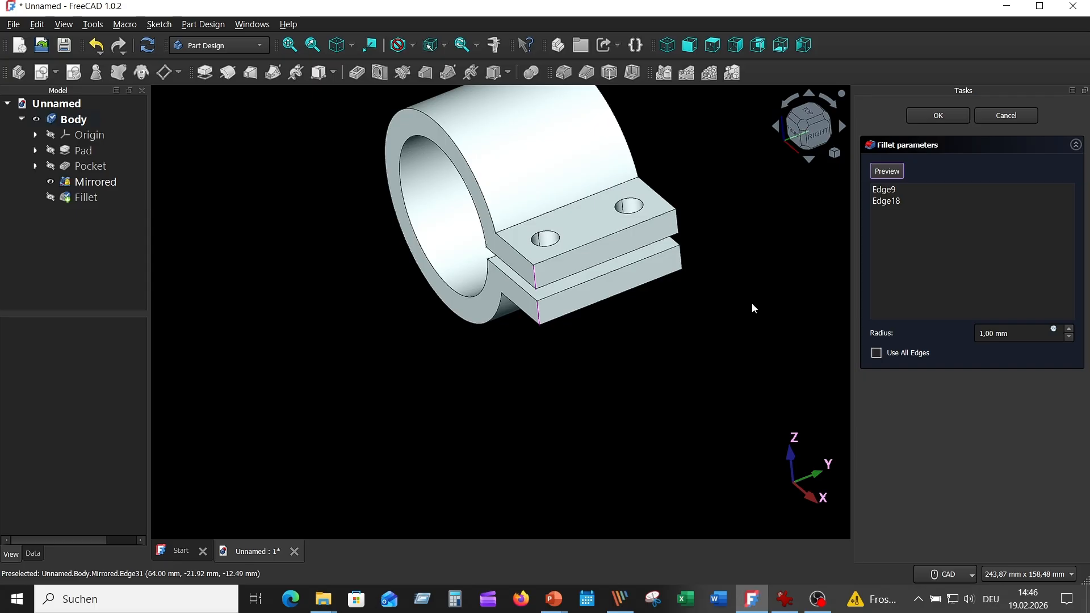
{"action": "left_click", "coordinate": [680, 223]}
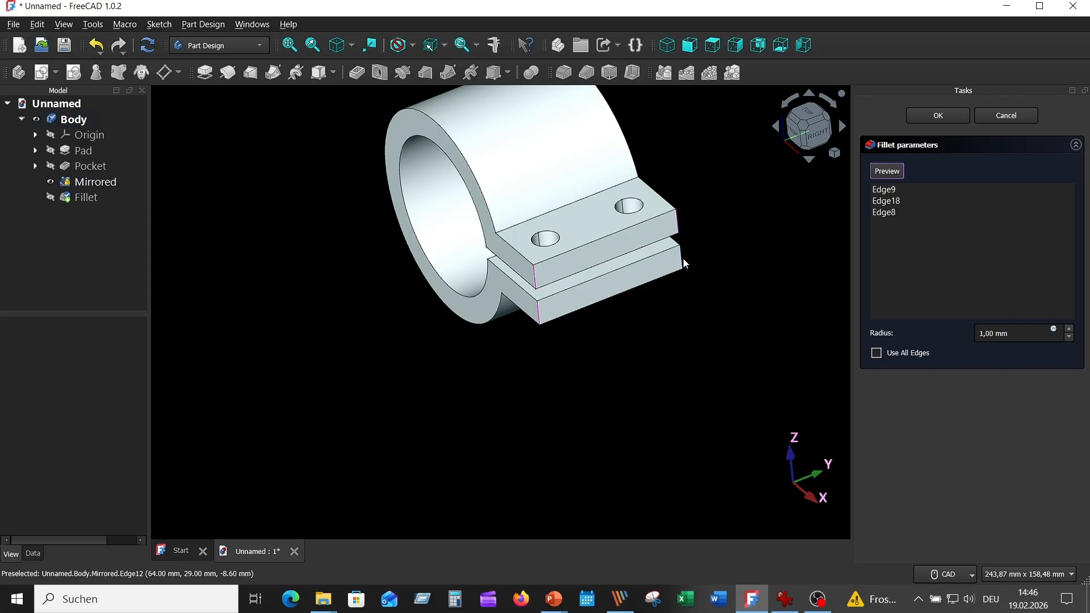
{"action": "left_click", "coordinate": [682, 259]}
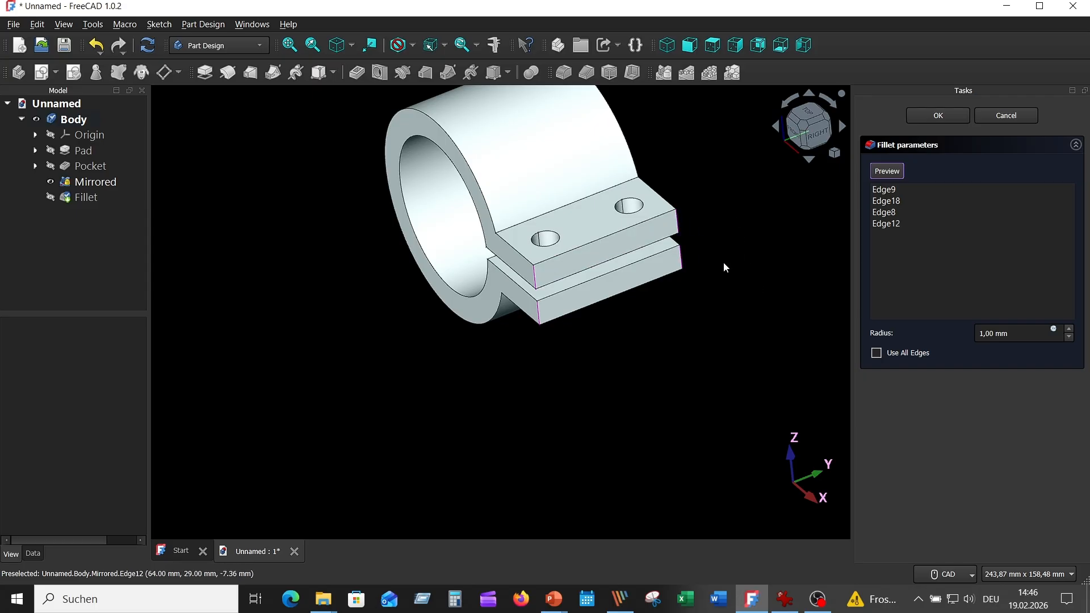
{"action": "left_click", "coordinate": [1070, 330]}
{"action": "left_click", "coordinate": [1070, 329]}
{"action": "left_click", "coordinate": [1069, 330]}
{"action": "left_click", "coordinate": [1069, 330]}
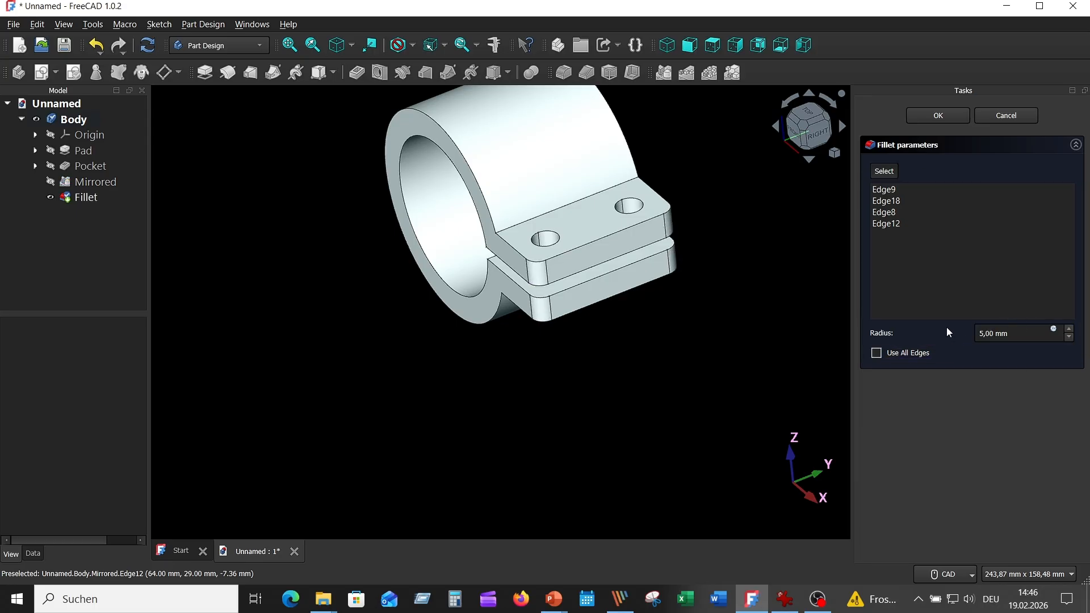
{"action": "left_click", "coordinate": [942, 117]}
- Check the upper fork in the reference drawing, create a sketch on the YZ plane and section the view at the sketch plane
{"action": "middle_click_drag", "start_coordinate": [684, 204], "coordinate": [633, 294]}
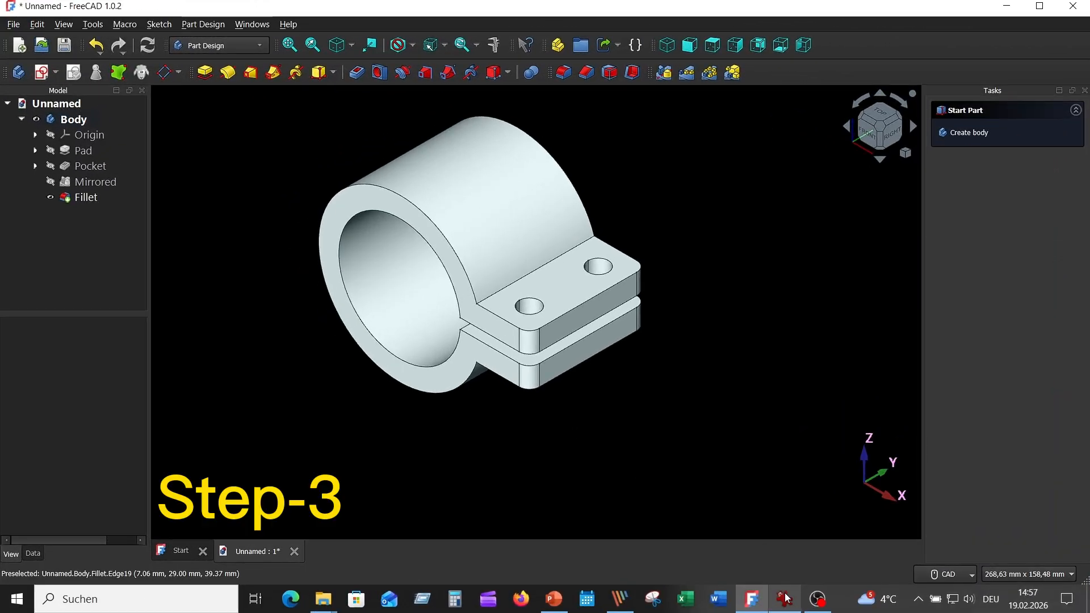
{"action": "left_click", "coordinate": [785, 598]}
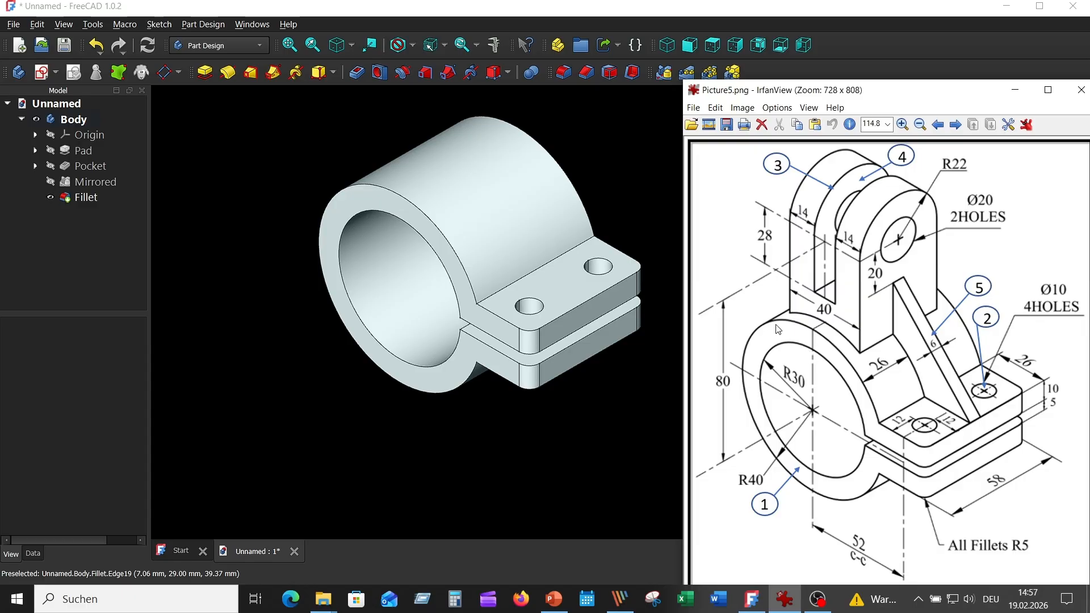
{"action": "left_click", "coordinate": [338, 119]}
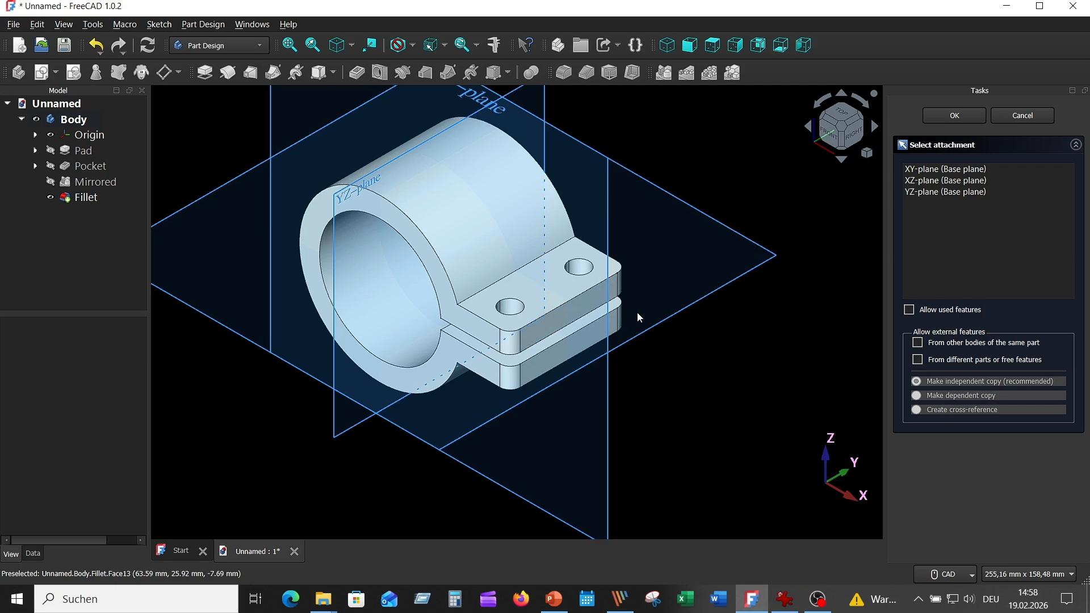
{"action": "middle_click_drag", "start_coordinate": [638, 304], "coordinate": [665, 205]}
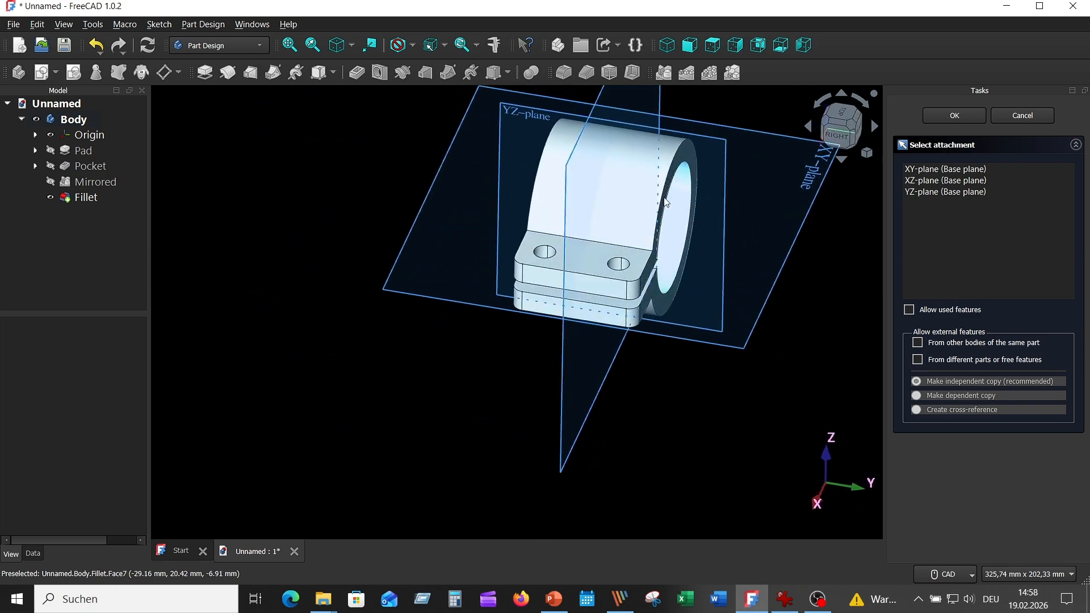
{"action": "left_click", "coordinate": [532, 112]}
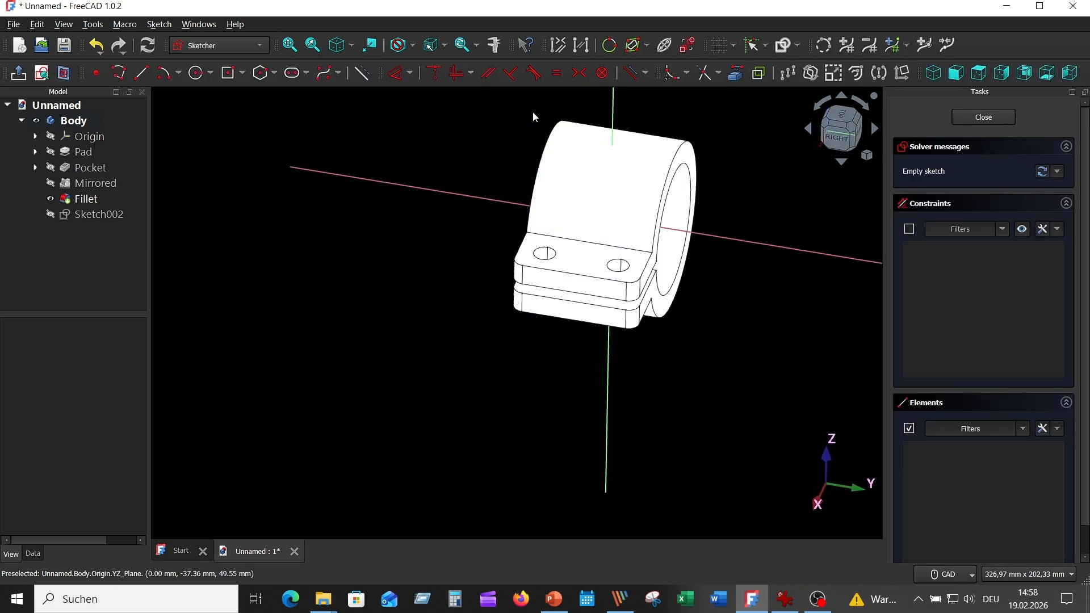
{"action": "mouse_move", "coordinate": [464, 163]}
{"action": "middle_mouse_down"}
{"action": "mouse_move", "coordinate": [435, 206]}
{"action": "mouse_move", "coordinate": [389, 175]}
{"action": "mouse_move", "coordinate": [393, 159]}
{"action": "middle_mouse_up"}
{"action": "scroll", "coordinate": [435, 207], "scroll_direction": "up", "scroll_amount": 3}
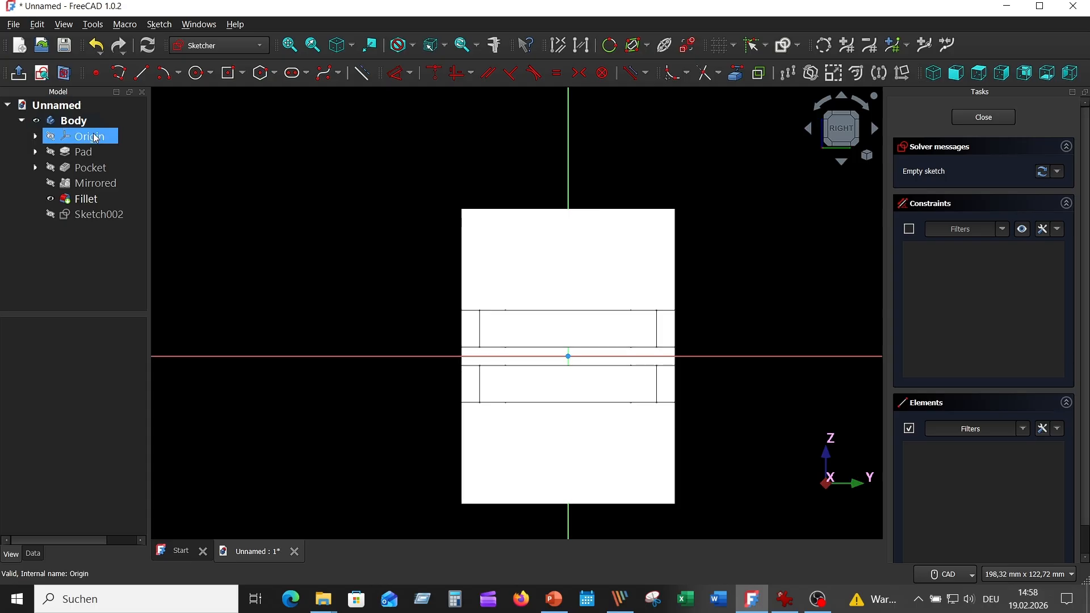
{"action": "left_click", "coordinate": [64, 73]}
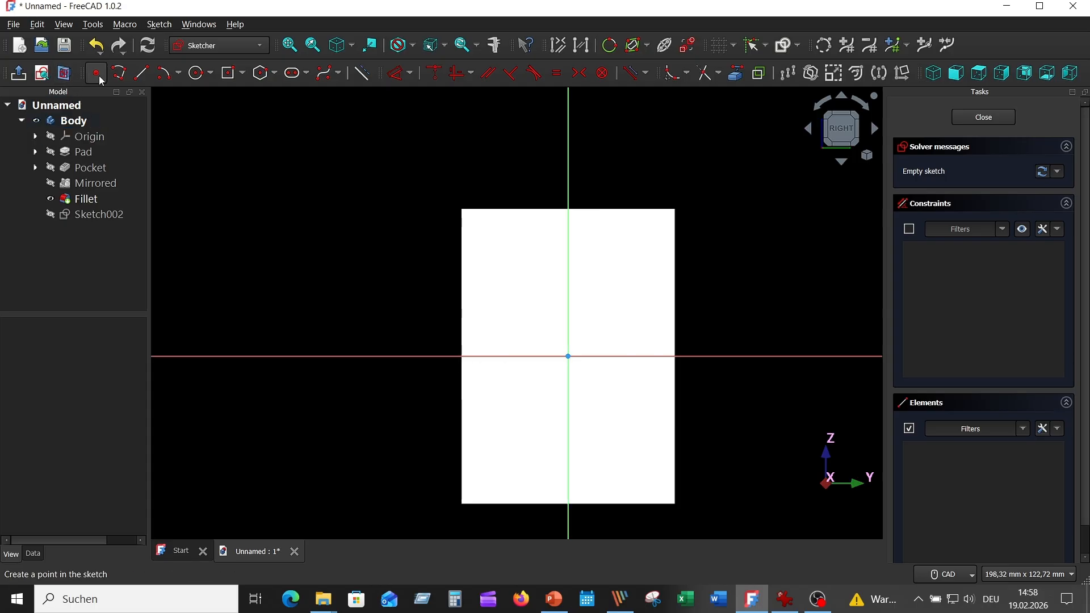
- Draw two concentric circles of 10 mm and 22 mm radius centred on the vertical axis above the ring, and move their radius labels aside
{"action": "left_click", "coordinate": [197, 73]}
{"action": "left_click", "coordinate": [559, 172]}
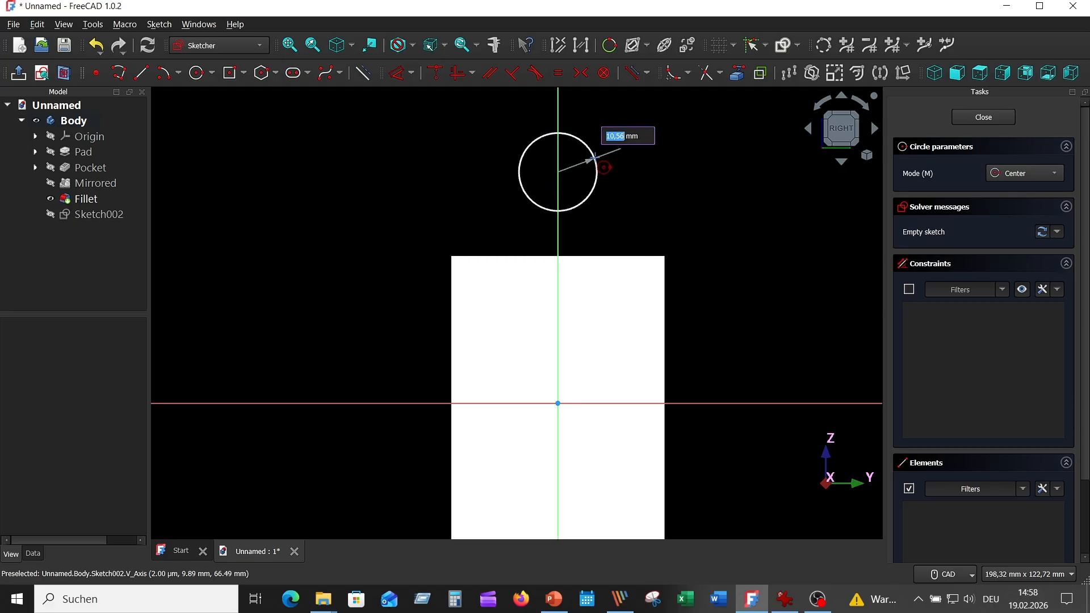
{"action": "type", "text": "10"}
{"action": "key", "text": "Return"}
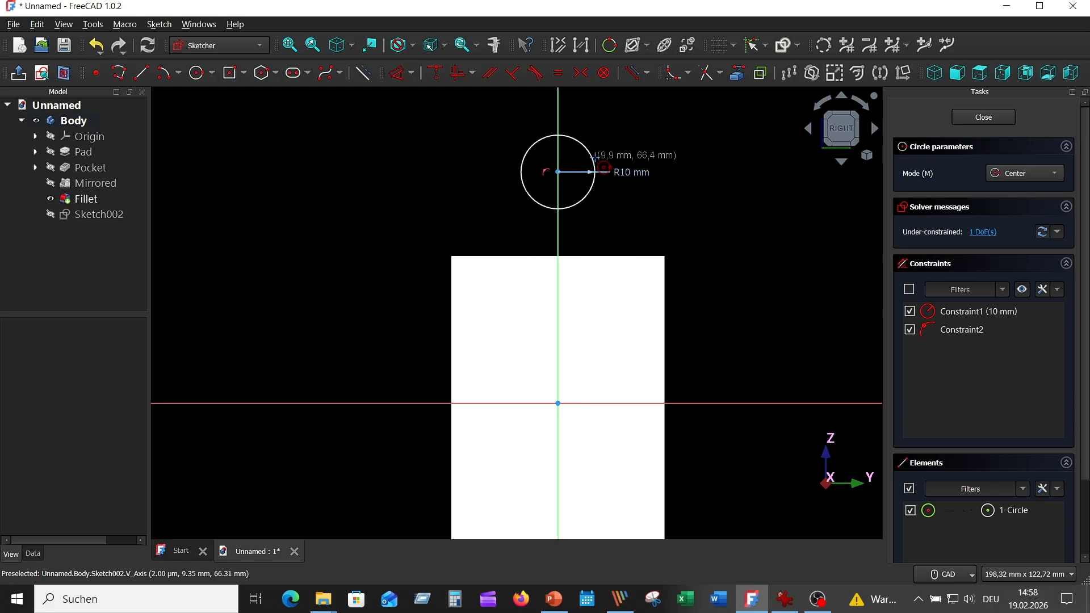
{"action": "left_click", "coordinate": [558, 171]}
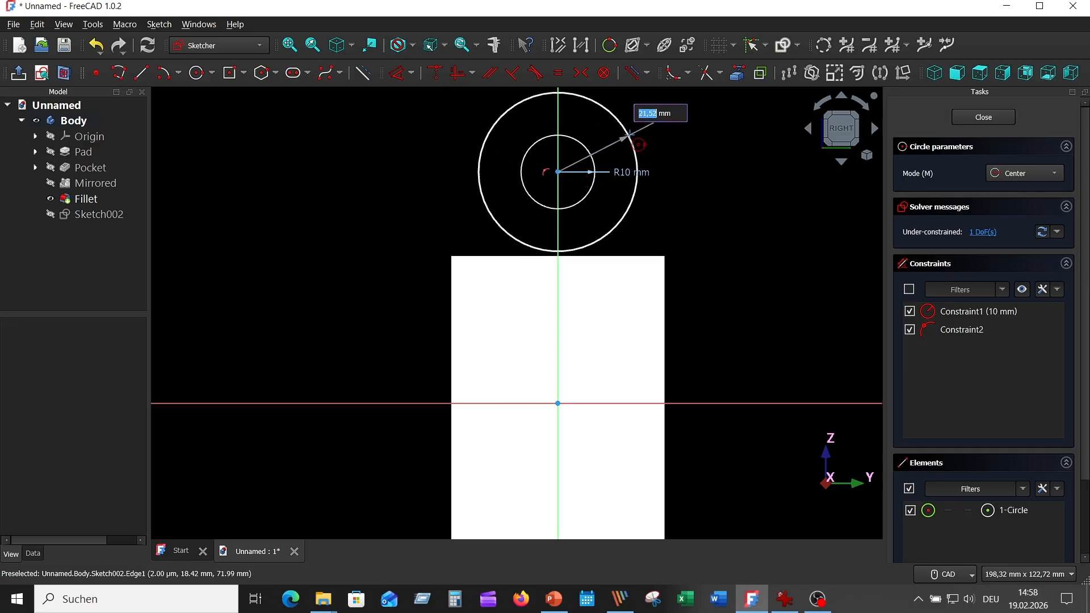
{"action": "type", "text": "22"}
{"action": "key", "text": "Return"}
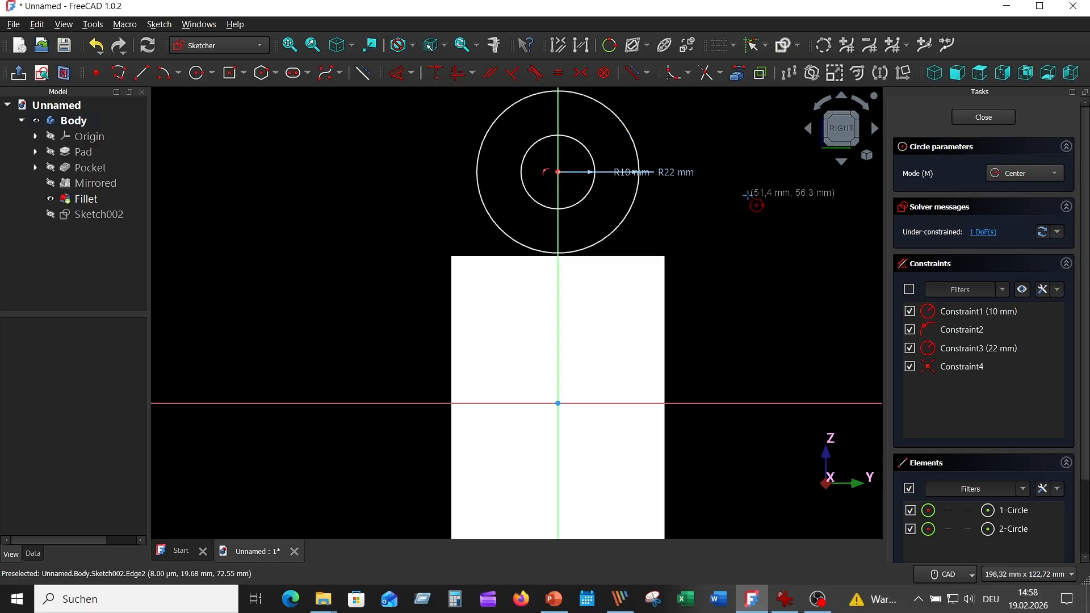
{"action": "key", "text": "Escape"}
{"action": "left_click_drag", "start_coordinate": [632, 172], "coordinate": [709, 134]}
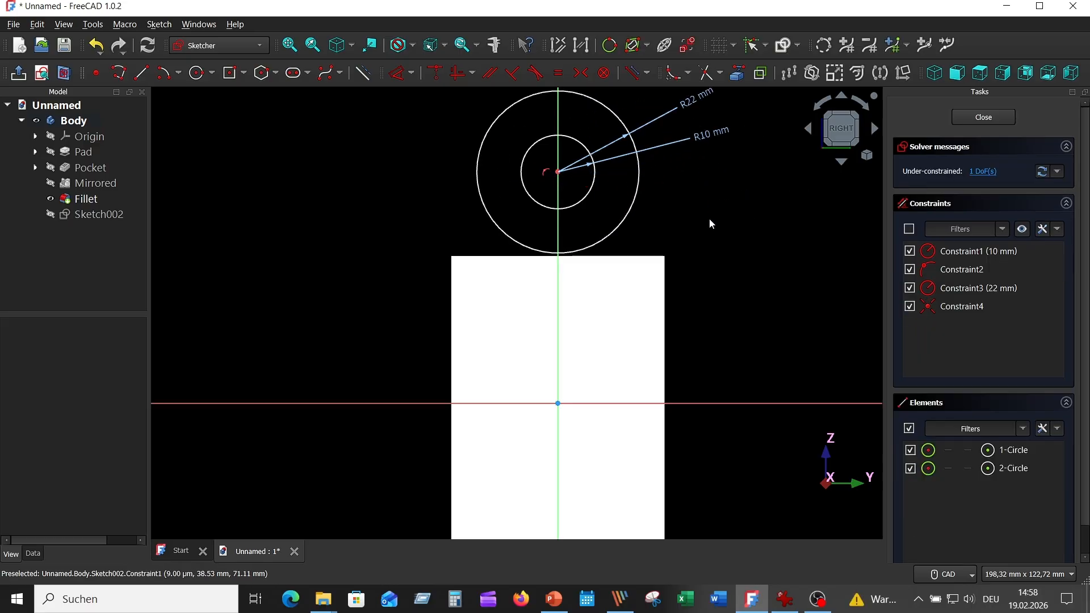
- Dimension the circles' common centre at a vertical distance of 80 mm above the origin
{"action": "left_click", "coordinate": [399, 77]}
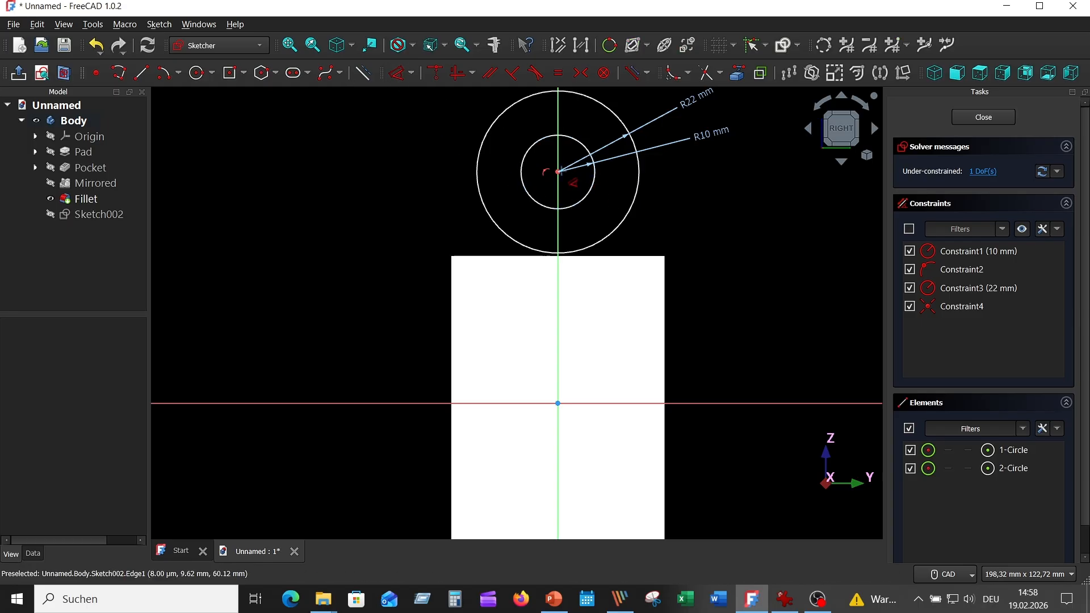
{"action": "left_click", "coordinate": [558, 171]}
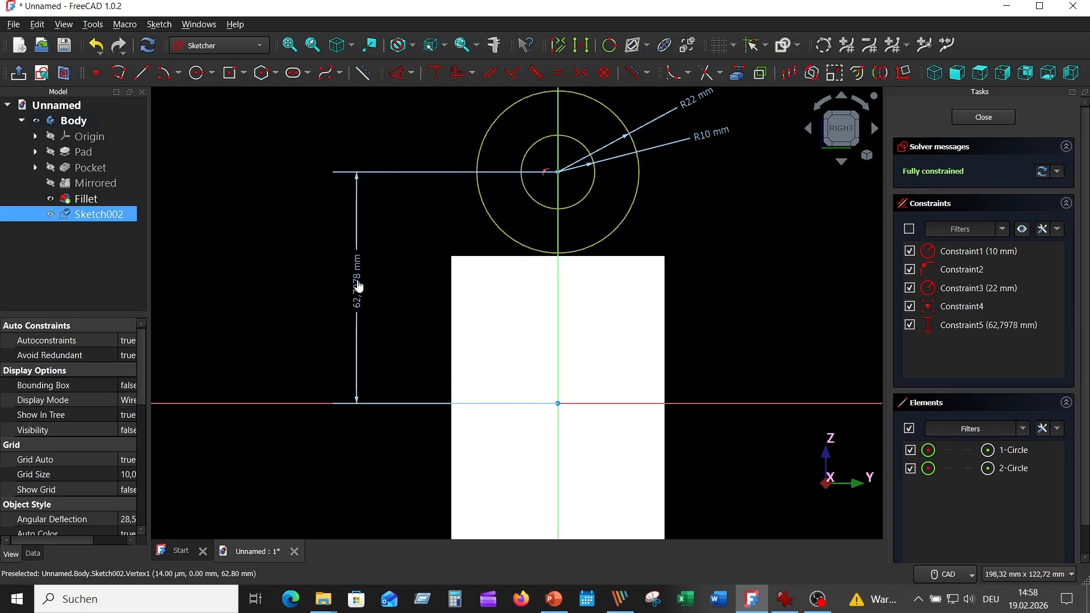
{"action": "left_click", "coordinate": [357, 287]}
{"action": "type", "text": "80"}
{"action": "key", "text": "Return"}
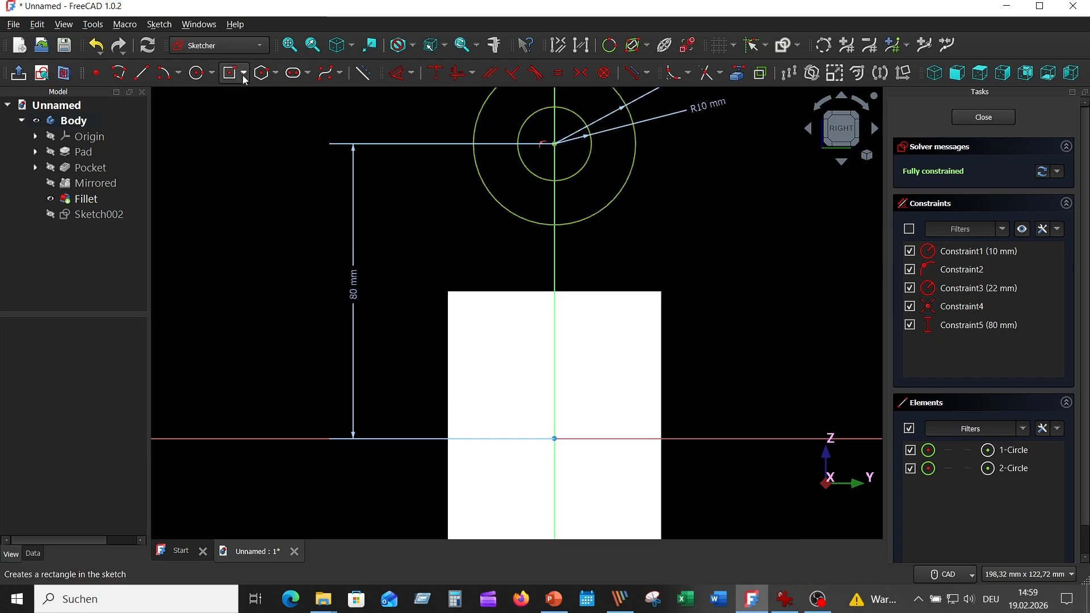
- Draw a centred rectangle 44 mm wide and 47 mm high on the vertical axis below the circles' centre
{"action": "left_click", "coordinate": [243, 73]}
{"action": "left_click", "coordinate": [267, 110]}
{"action": "left_click", "coordinate": [554, 275]}
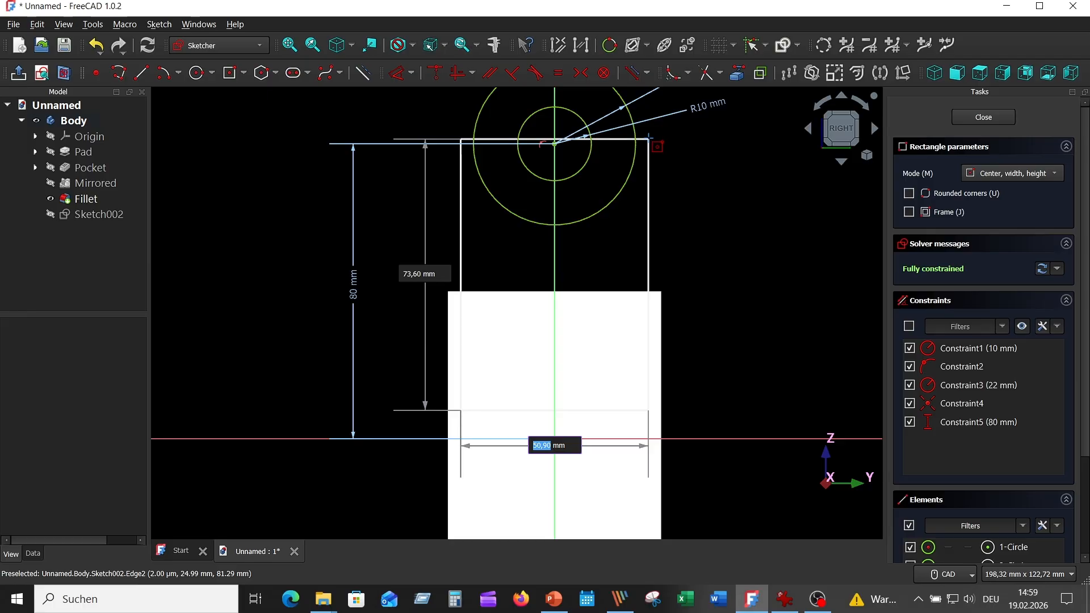
{"action": "type", "text": "44"}
{"action": "key", "text": "Tab"}
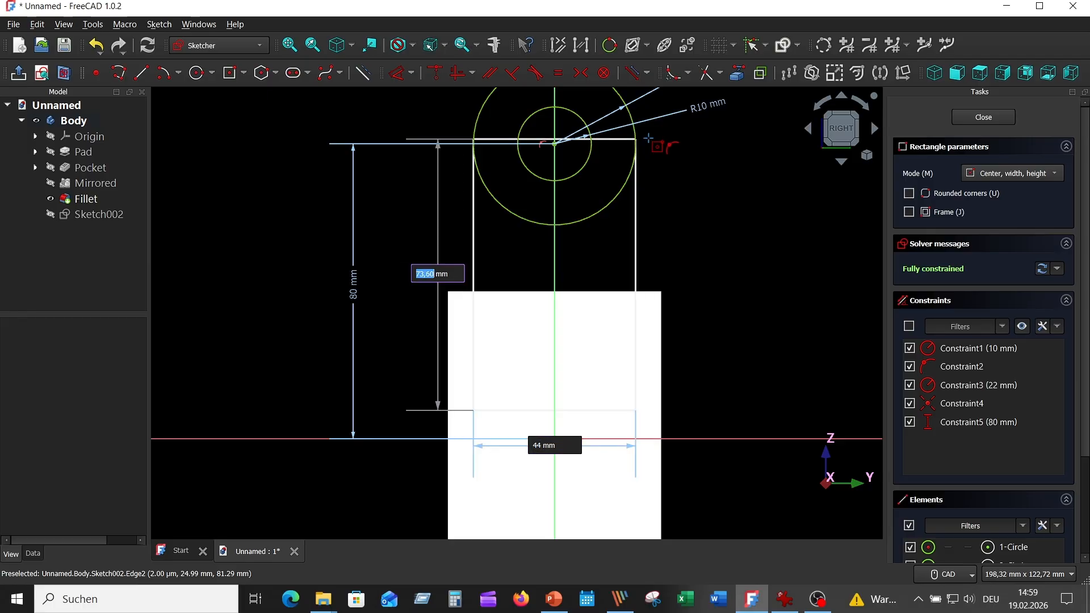
{"action": "type", "text": "47"}
{"action": "key", "text": "Return"}
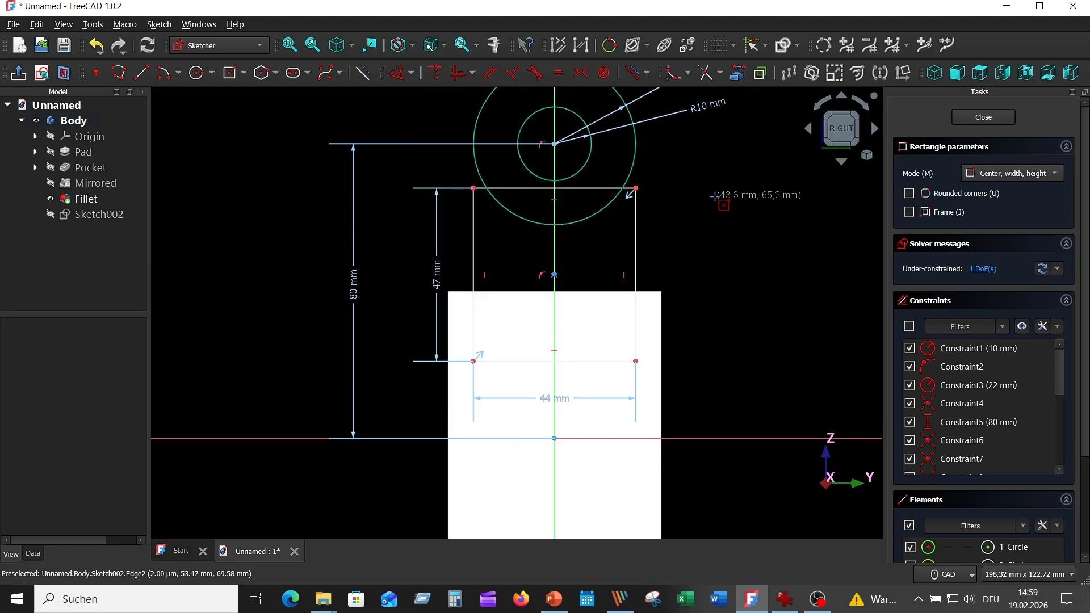
{"action": "key", "text": "Escape"}
- Constrain the rectangle's upper edge to pass through the circles' centre point
{"action": "left_click", "coordinate": [570, 188]}
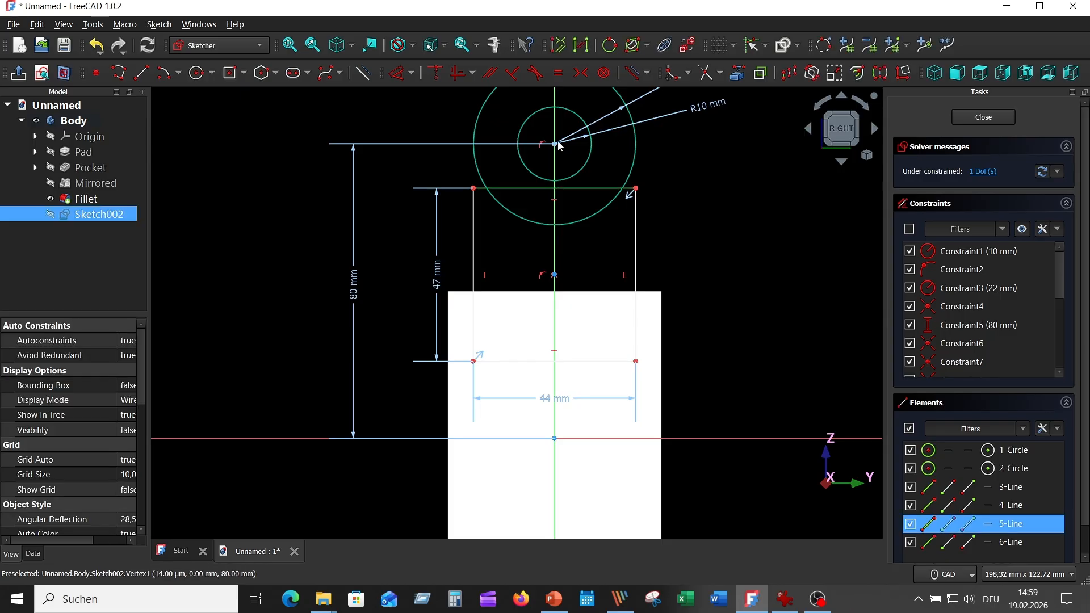
{"action": "left_click", "coordinate": [554, 146]}
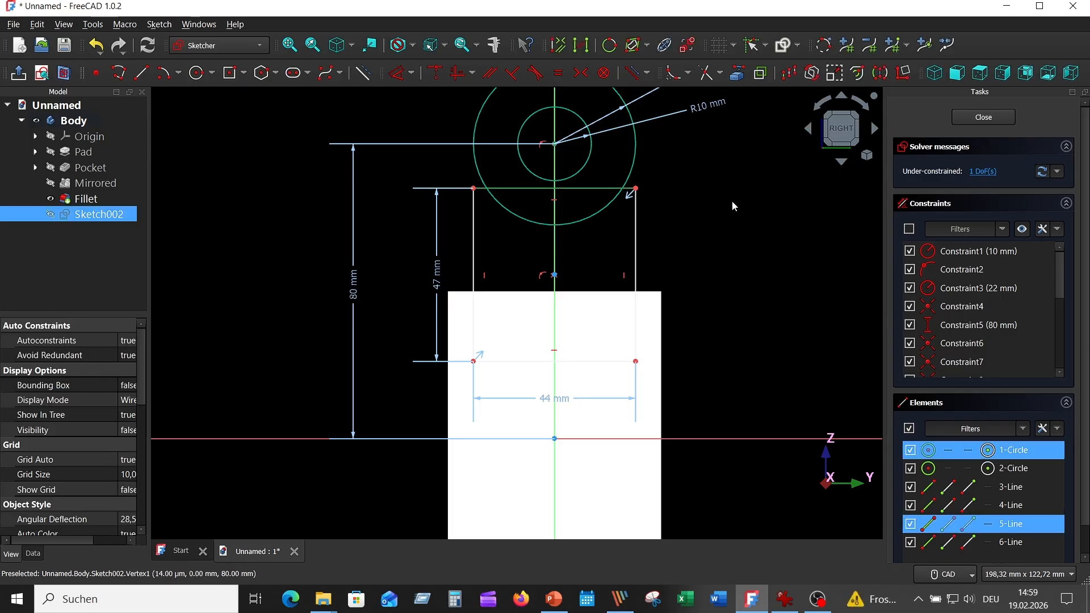
{"action": "left_click", "coordinate": [435, 72]}
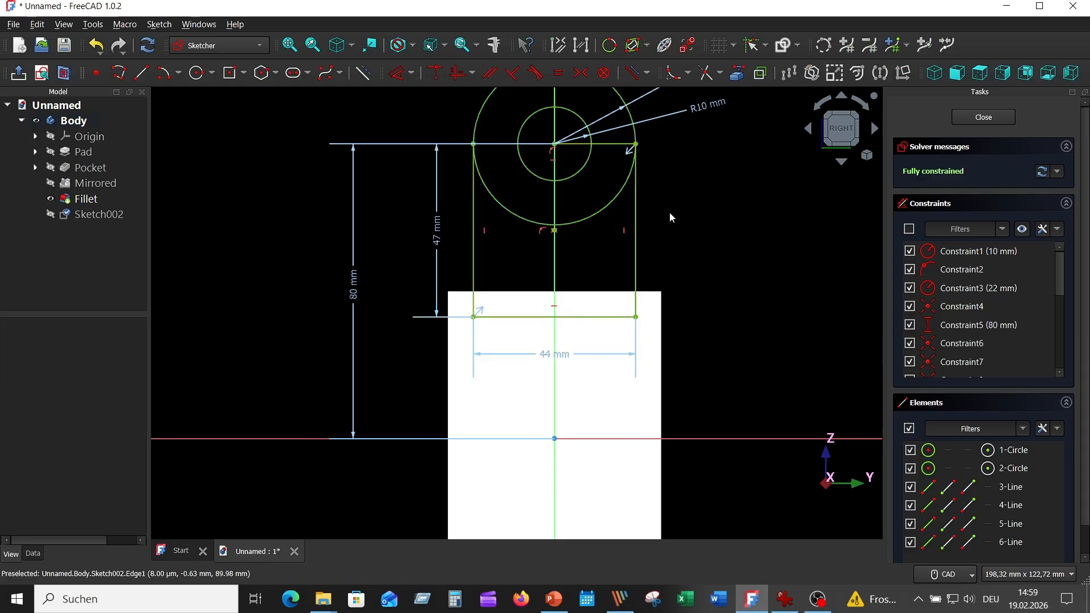
- Trim the lower half of the outer circle and the rectangle's upper edge inside and to the right of the inner circle
{"action": "scroll", "coordinate": [714, 215], "scroll_direction": "down", "scroll_amount": 3}
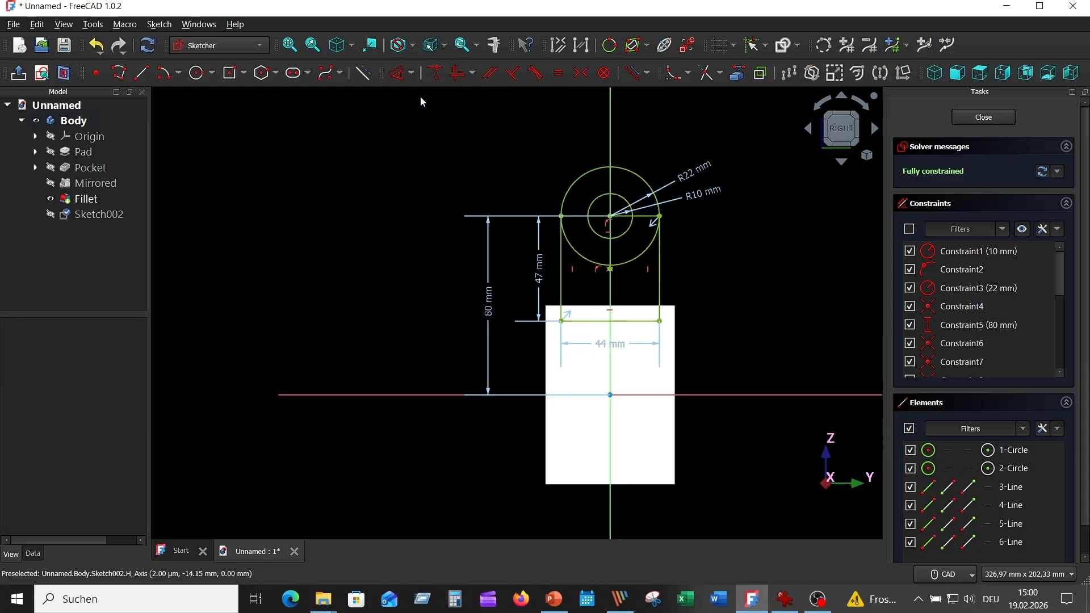
{"action": "left_click", "coordinate": [705, 74]}
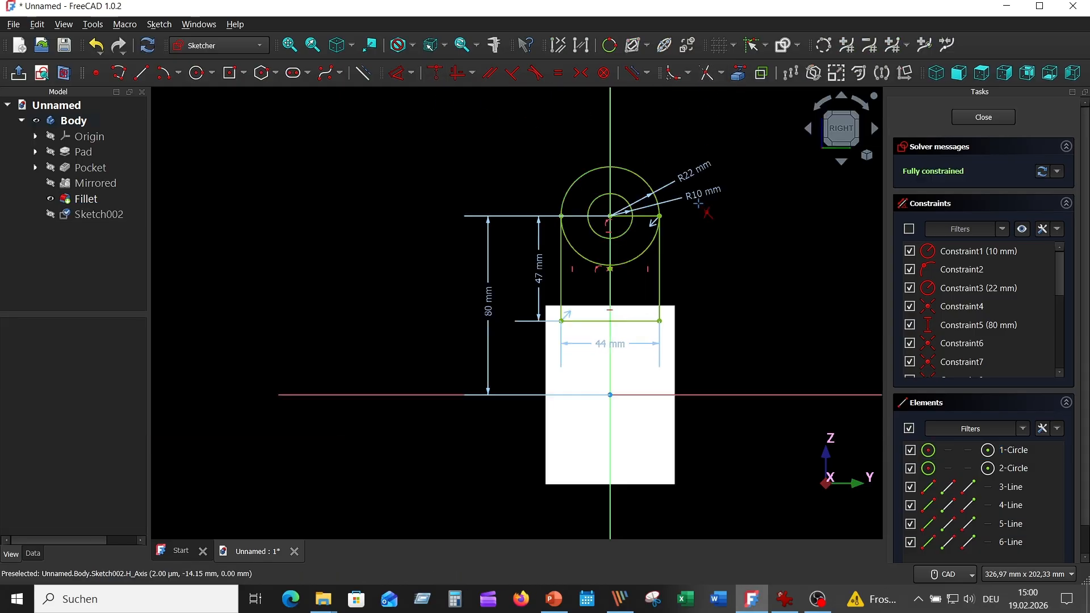
{"action": "left_click", "coordinate": [642, 252]}
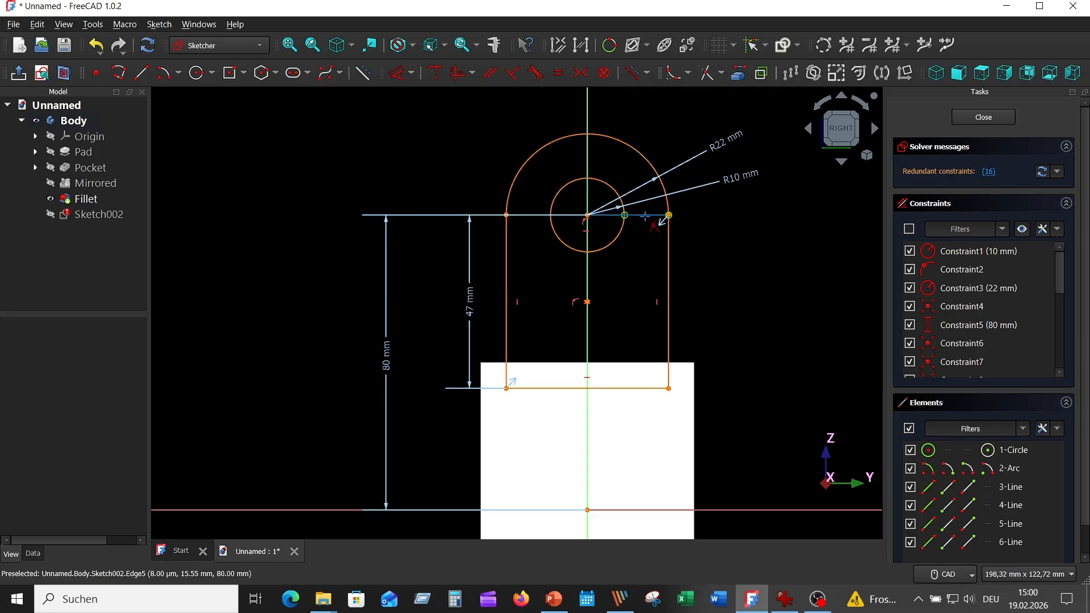
{"action": "scroll", "coordinate": [647, 223], "scroll_direction": "up", "scroll_amount": 6}
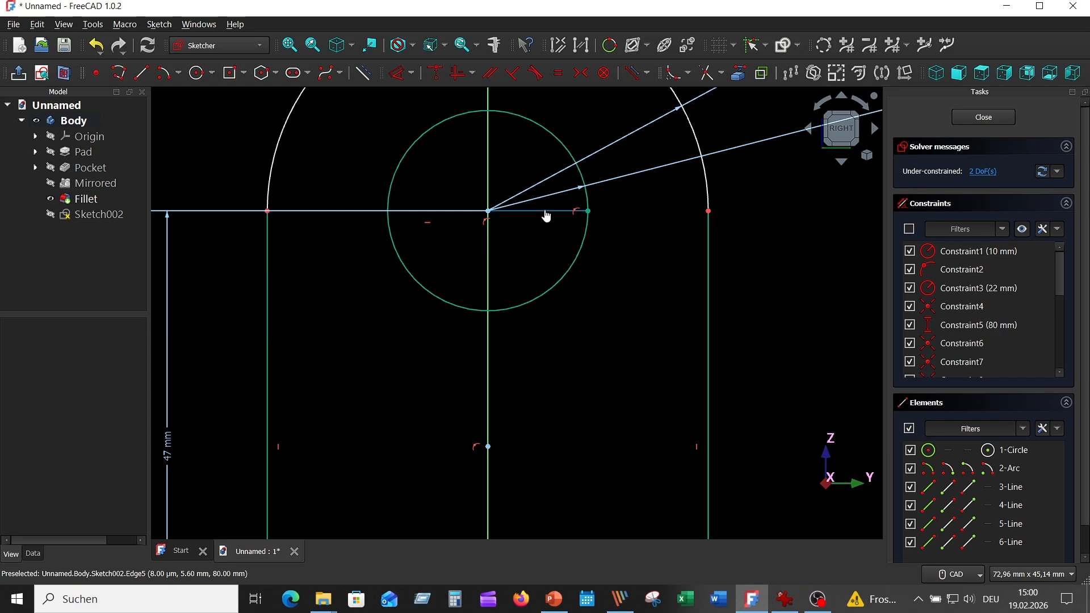
{"action": "scroll", "coordinate": [624, 229], "scroll_direction": "down", "scroll_amount": 5}
{"action": "scroll", "coordinate": [738, 256], "scroll_direction": "up", "scroll_amount": 3}
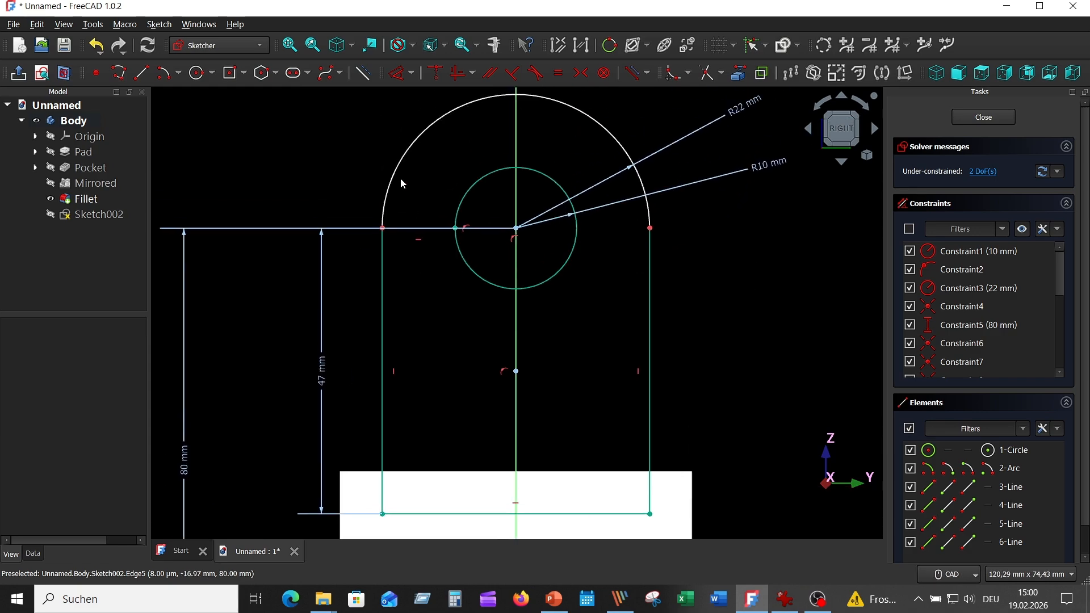
- Apply an endpoint tangency between the outer arc and the right side line of the fork outline
{"action": "left_click", "coordinate": [385, 205]}
{"action": "left_click", "coordinate": [379, 270]}
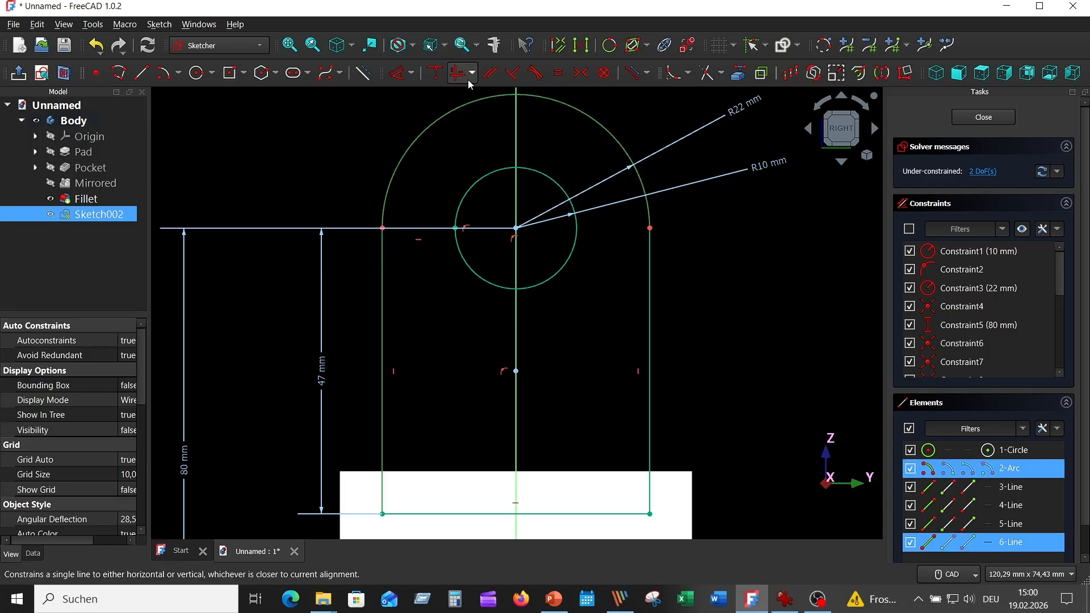
{"action": "left_click", "coordinate": [536, 74]}
{"action": "left_click", "coordinate": [649, 215]}
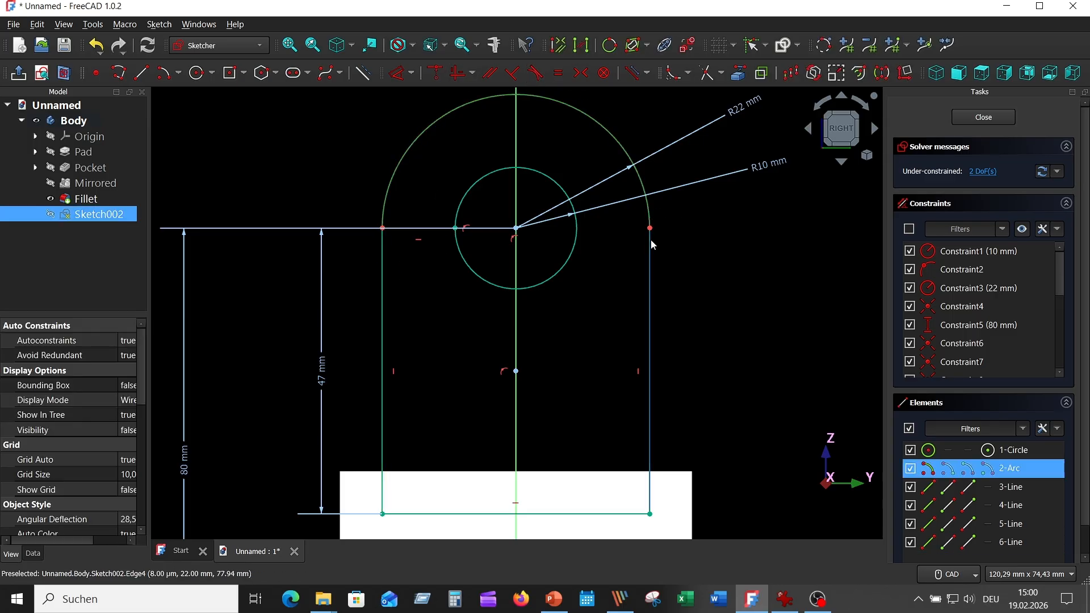
{"action": "left_click", "coordinate": [651, 240]}
{"action": "key", "text": "Return"}
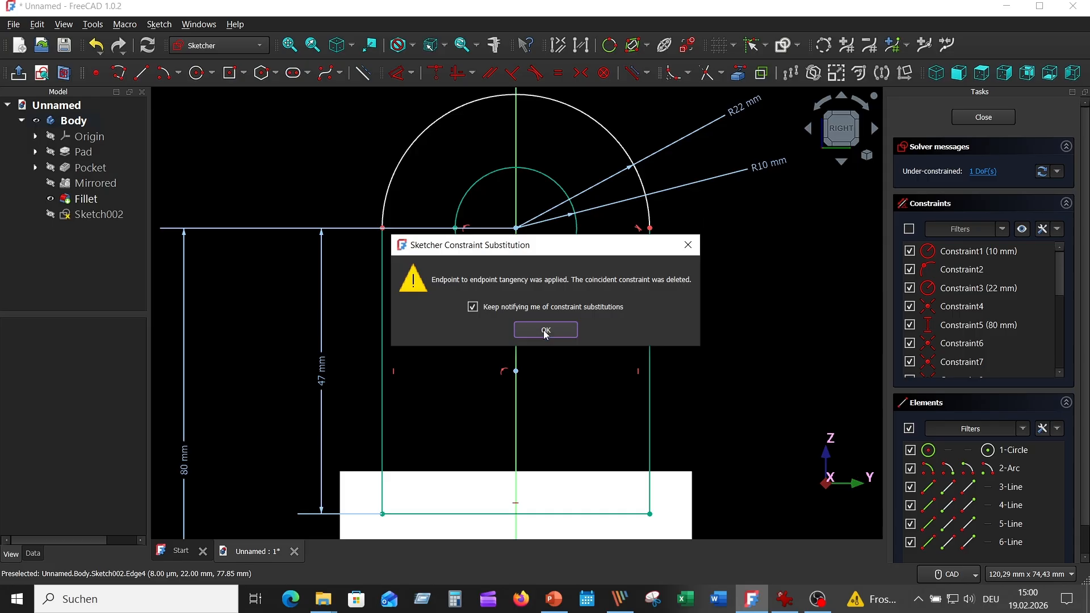
{"action": "middle_click_drag", "start_coordinate": [732, 290], "coordinate": [749, 251]}
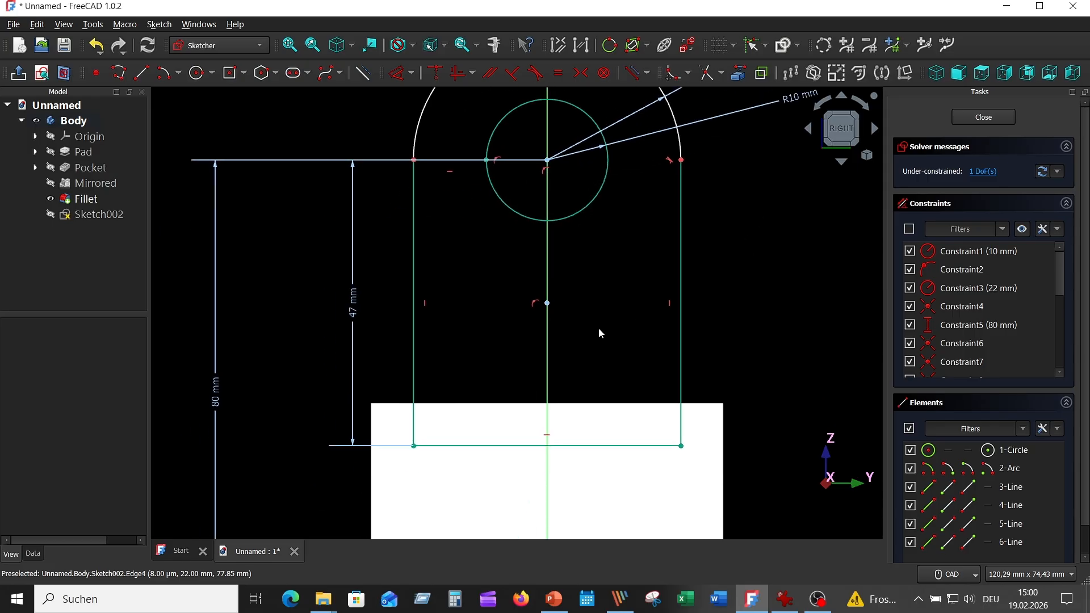
{"action": "left_click", "coordinate": [517, 291]}
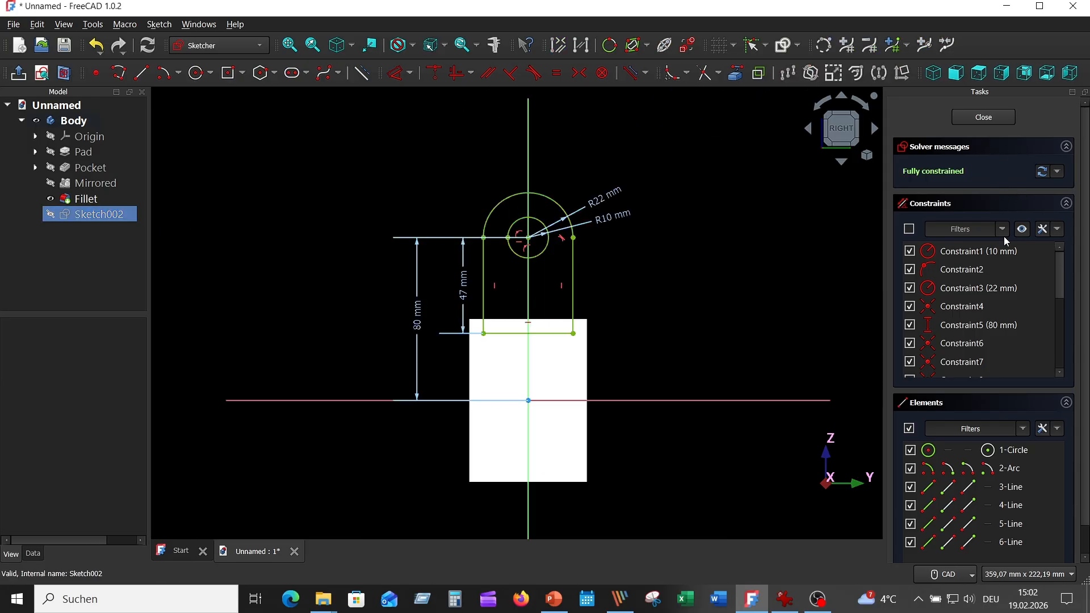
- Hide the sketch constraints and trim the leftover upper-edge stub between the left side line and the inner circle
{"action": "left_click", "coordinate": [1022, 229]}
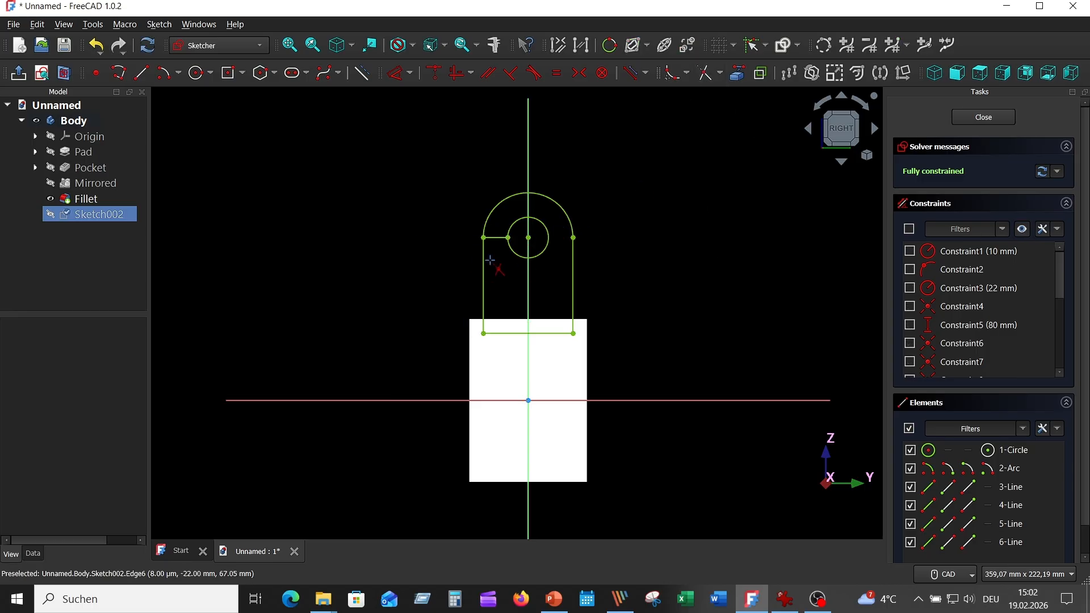
{"action": "left_click", "coordinate": [495, 238]}
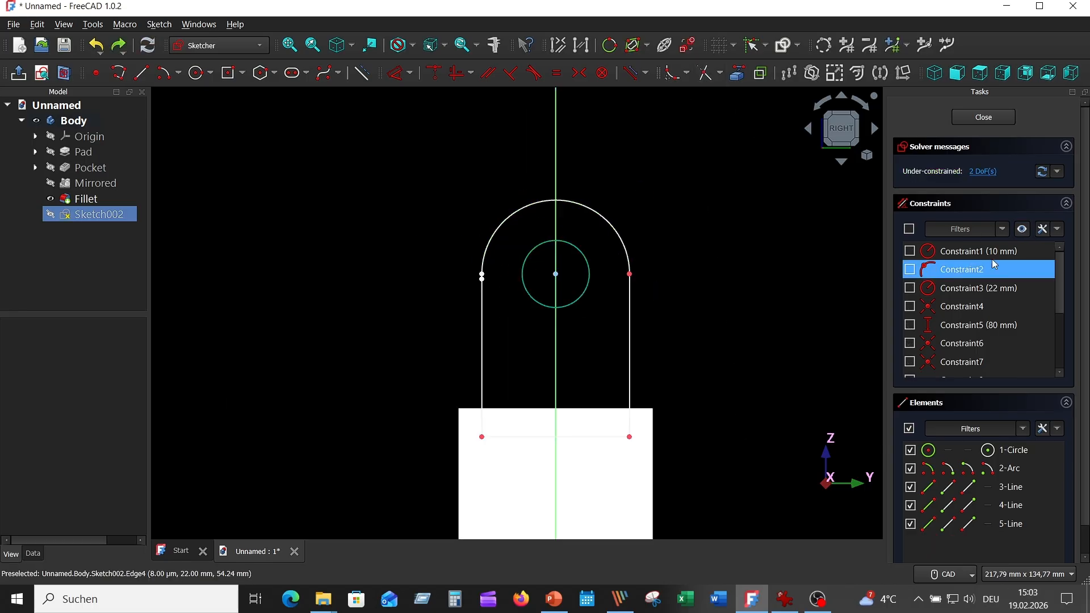
{"action": "left_click", "coordinate": [1023, 229]}
- Join the upper end of the left side line to the left end of the outer arc
{"action": "scroll", "coordinate": [500, 294], "scroll_direction": "up", "scroll_amount": 5}
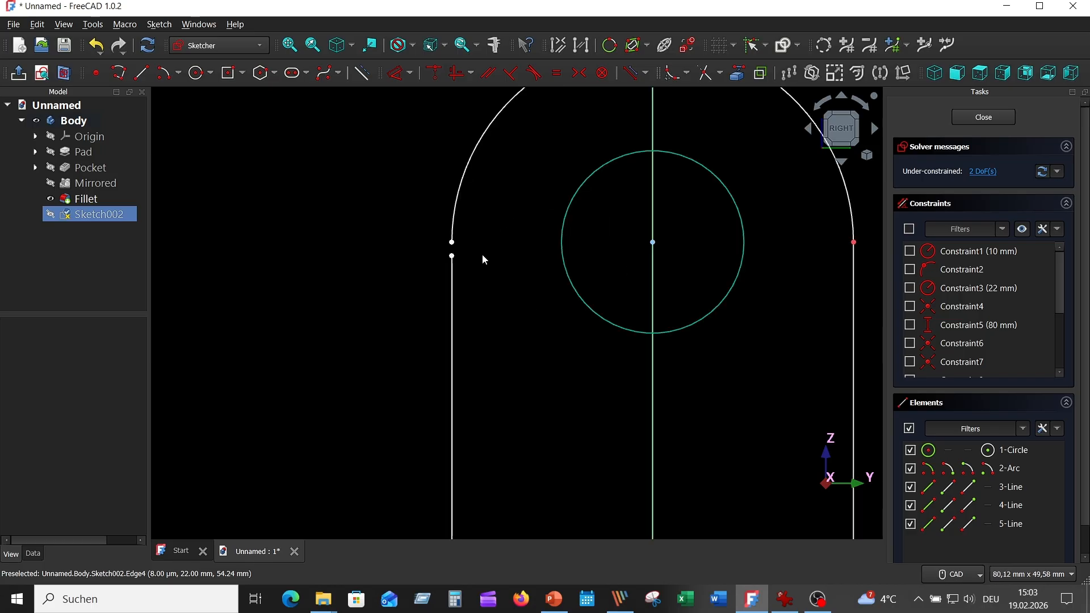
{"action": "left_click", "coordinate": [452, 255]}
{"action": "left_click", "coordinate": [452, 242]}
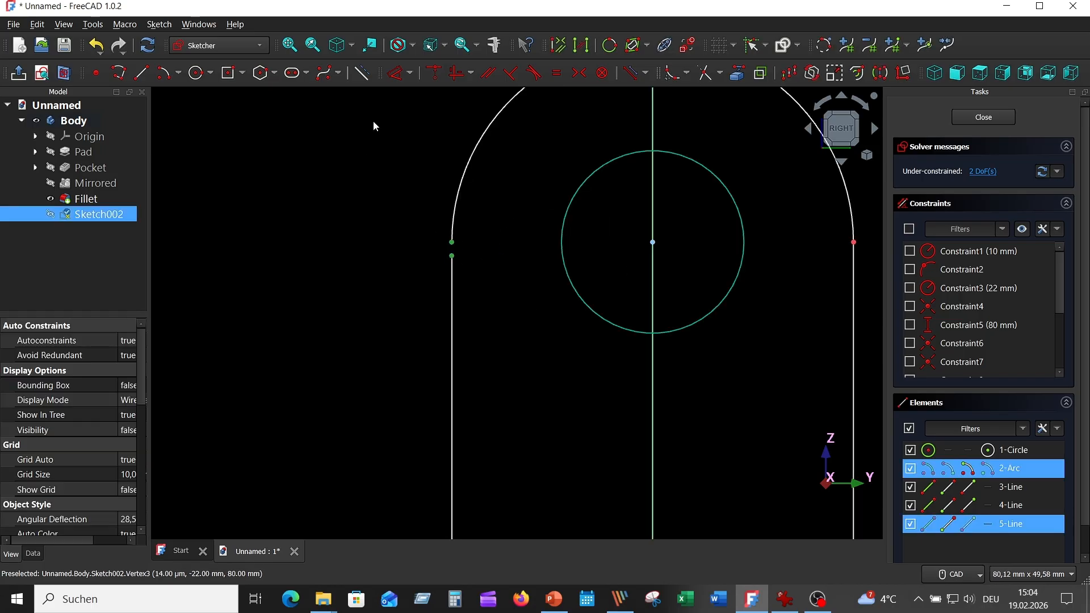
{"action": "left_click", "coordinate": [434, 73]}
{"action": "left_click", "coordinate": [554, 329]}
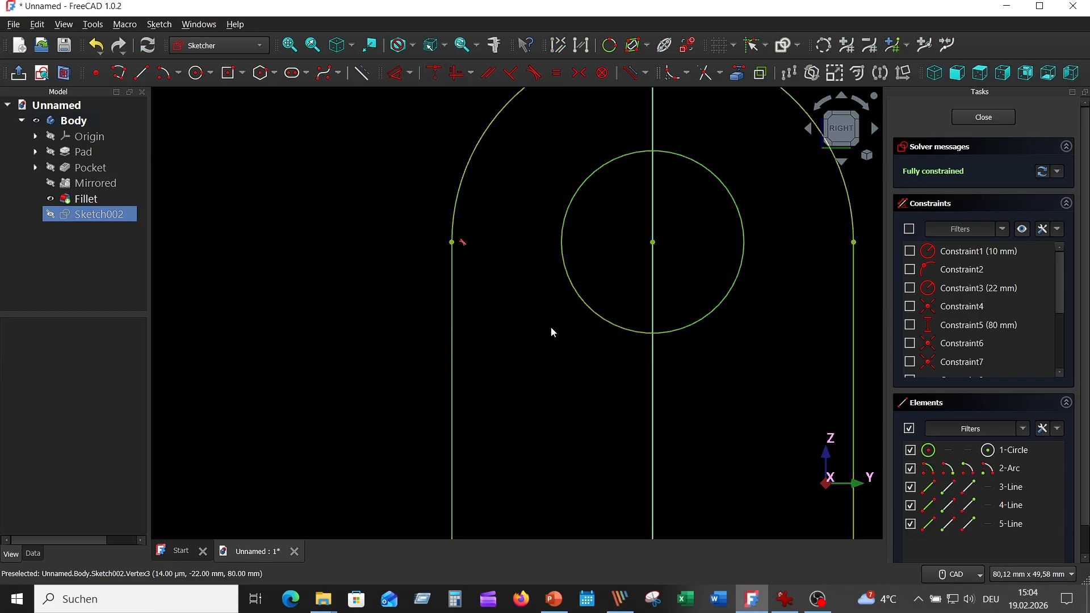
- Close the fork sketch and pad it 40 mm, symmetric to the sketch plane
{"action": "scroll", "coordinate": [545, 337], "scroll_direction": "down", "scroll_amount": 5}
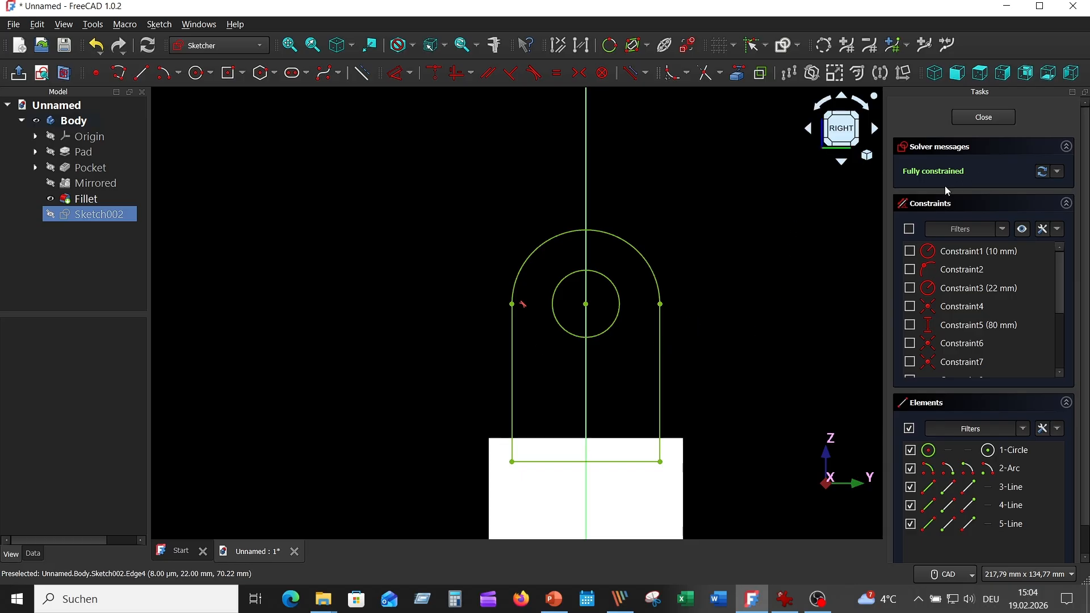
{"action": "left_click", "coordinate": [997, 117]}
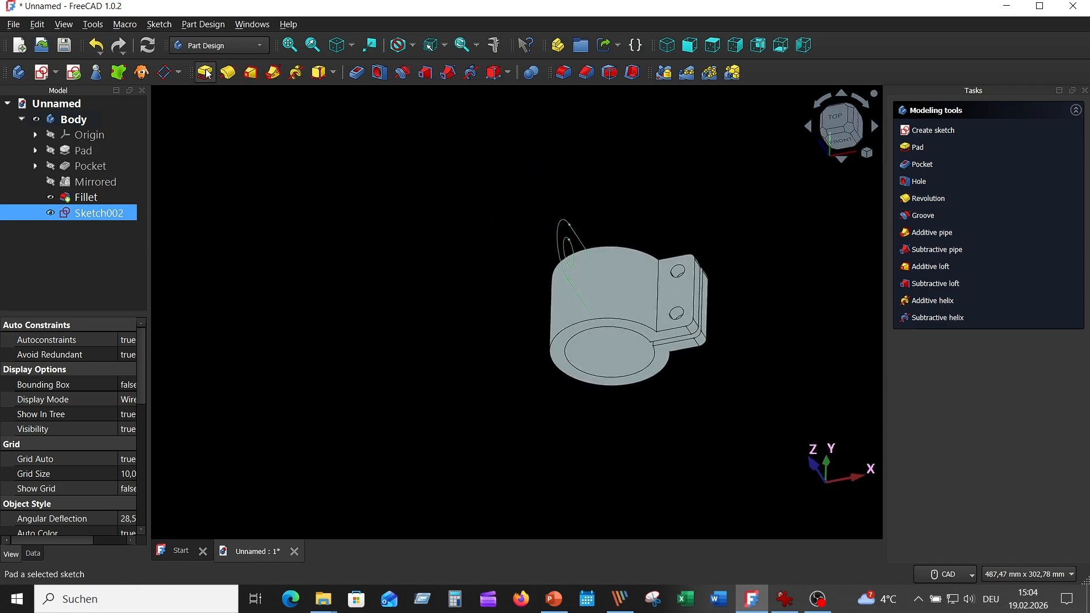
{"action": "middle_click_drag", "start_coordinate": [591, 163], "coordinate": [765, 251]}
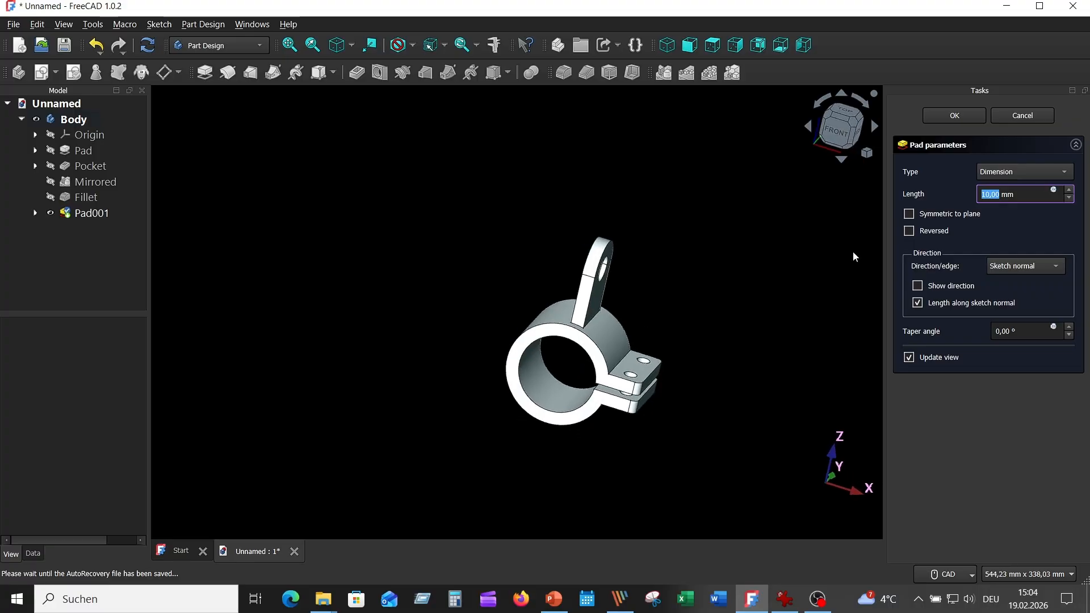
{"action": "left_click", "coordinate": [987, 195]}
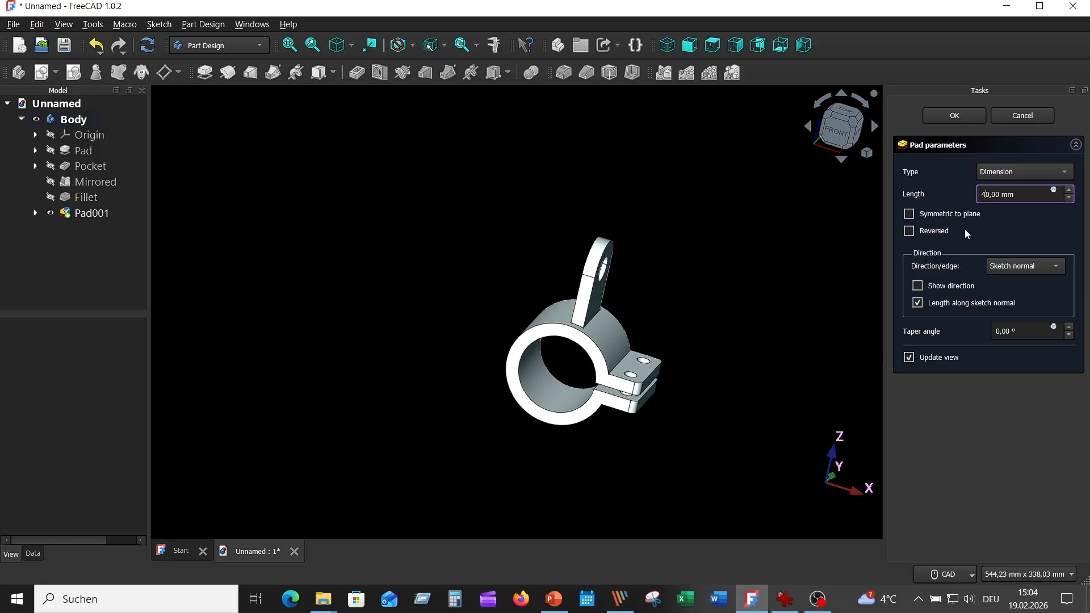
{"action": "left_click", "coordinate": [909, 215]}
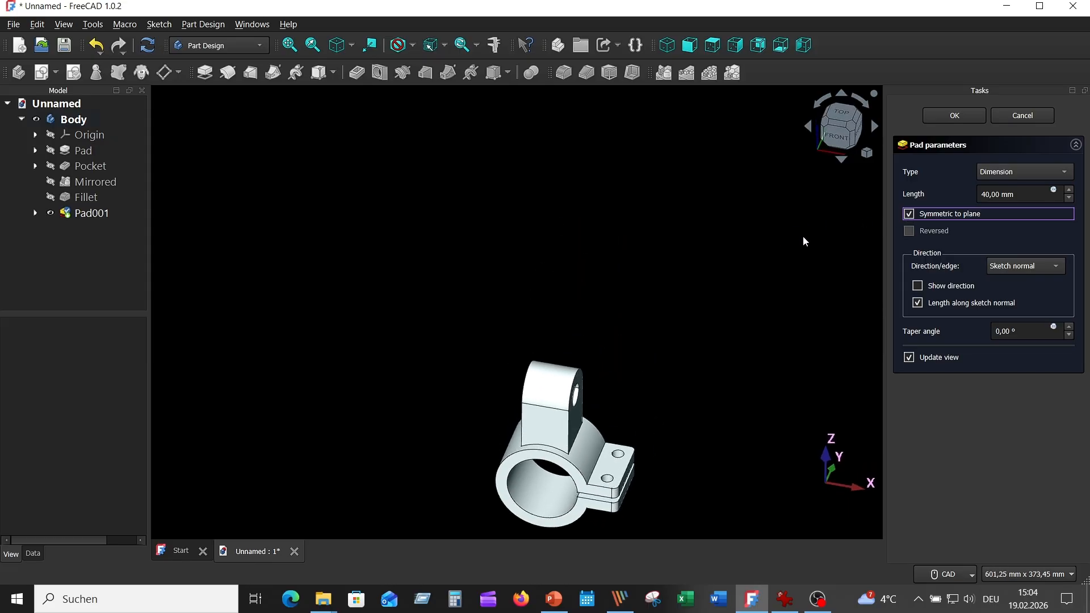
{"action": "left_click", "coordinate": [942, 120]}
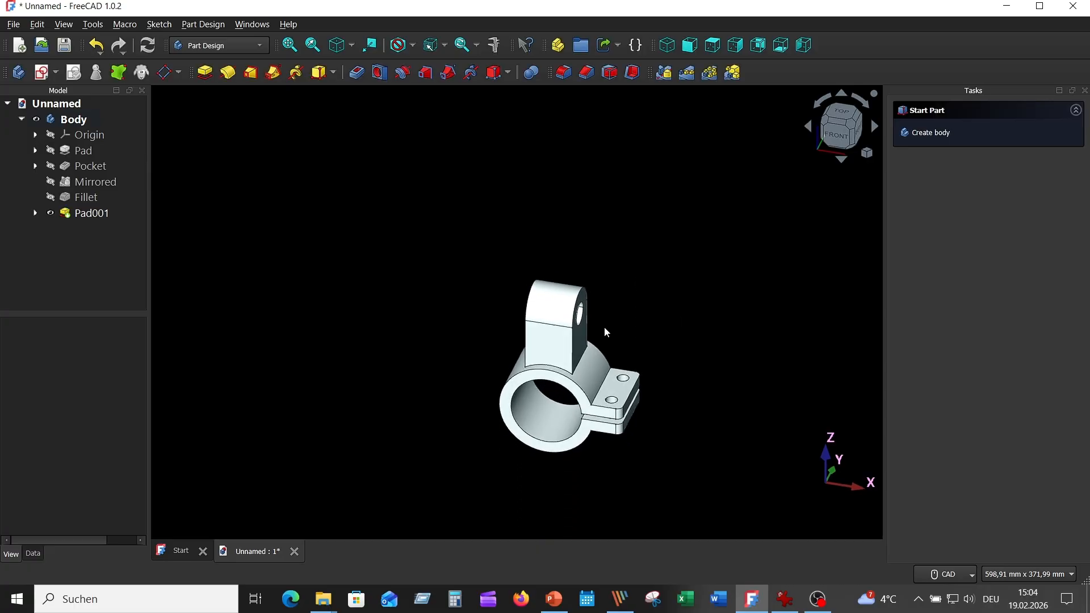
- Check the fork's slot in the reference drawing and start a new YZ-plane sketch with the view sectioned at its plane
{"action": "scroll", "coordinate": [601, 327], "scroll_direction": "up", "scroll_amount": 5}
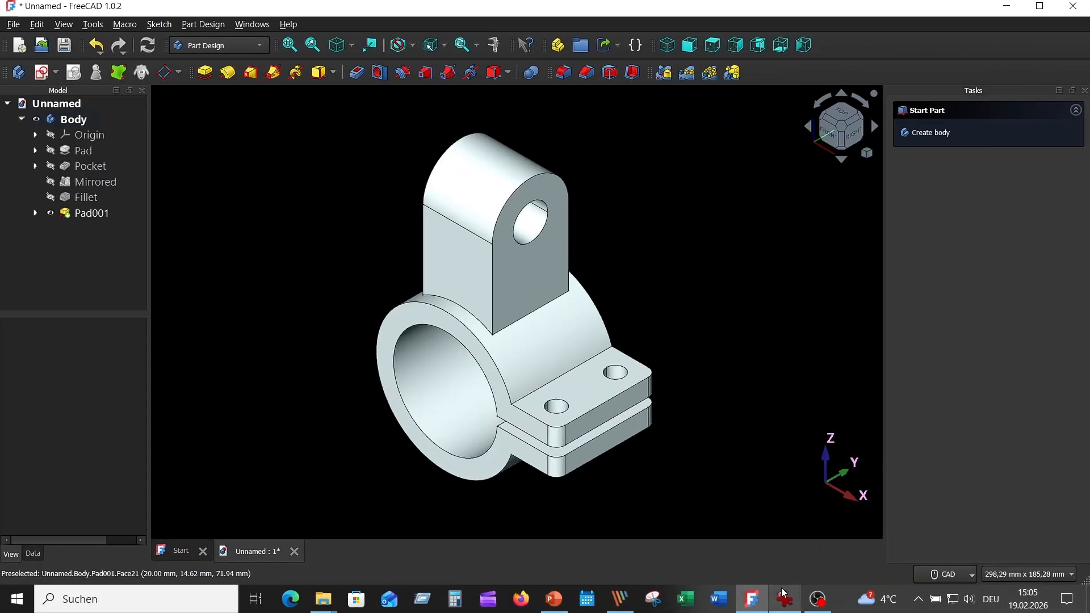
{"action": "left_click", "coordinate": [784, 599]}
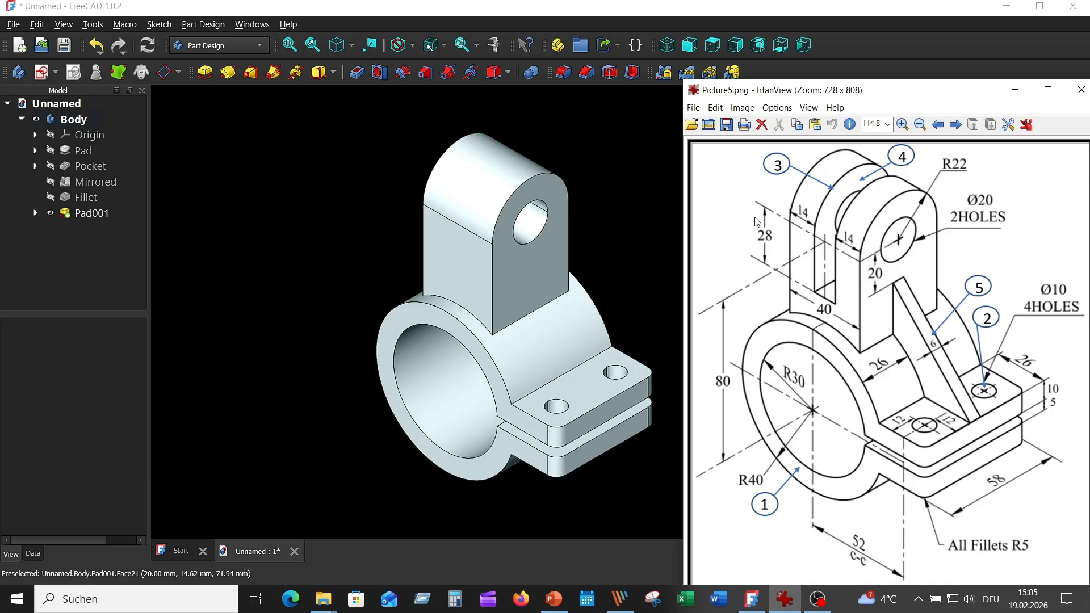
{"action": "left_click", "coordinate": [329, 143]}
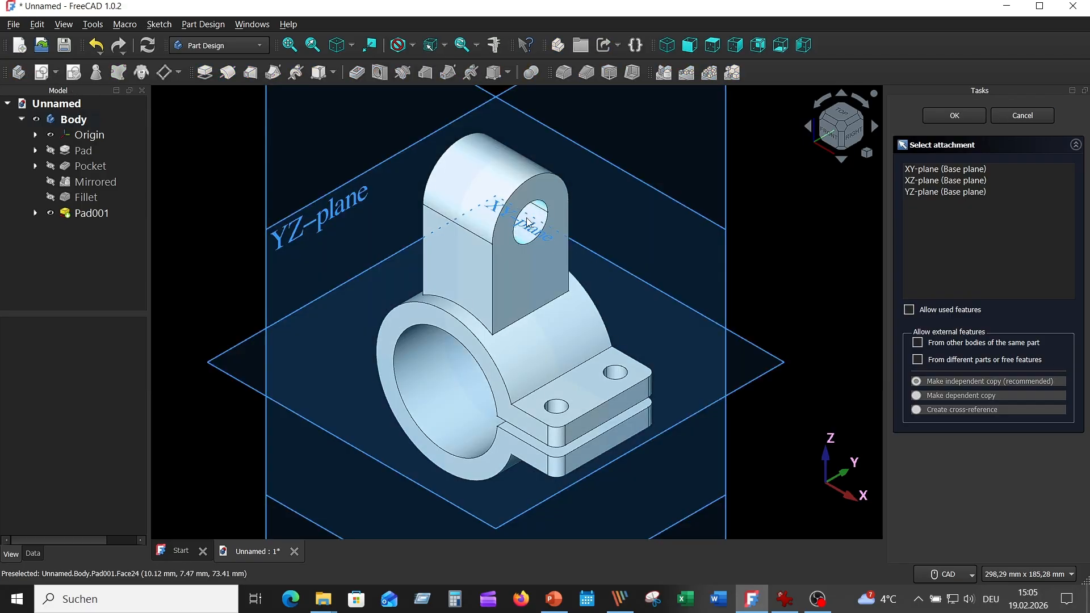
{"action": "left_click", "coordinate": [636, 215]}
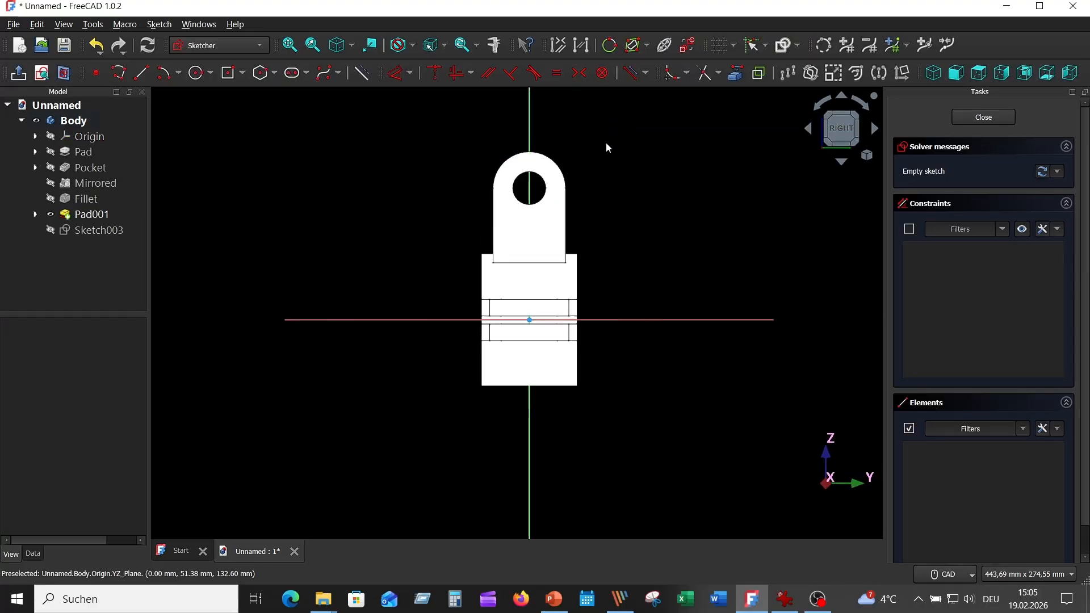
{"action": "left_click", "coordinate": [65, 72]}
{"action": "middle_click_drag", "start_coordinate": [663, 189], "coordinate": [693, 235]}
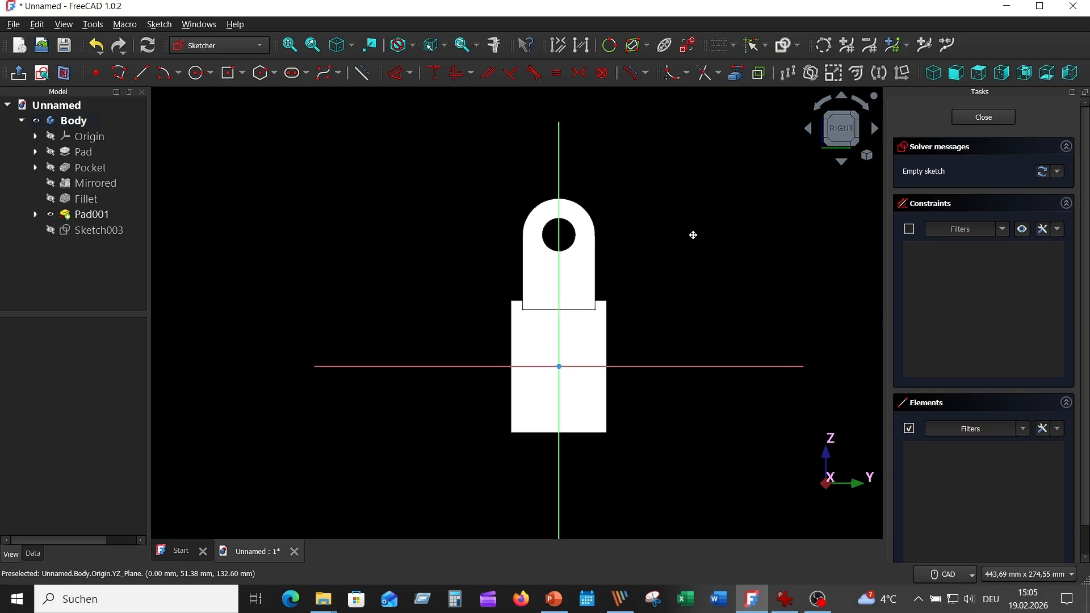
{"action": "scroll", "coordinate": [651, 204], "scroll_direction": "up", "scroll_amount": 3}
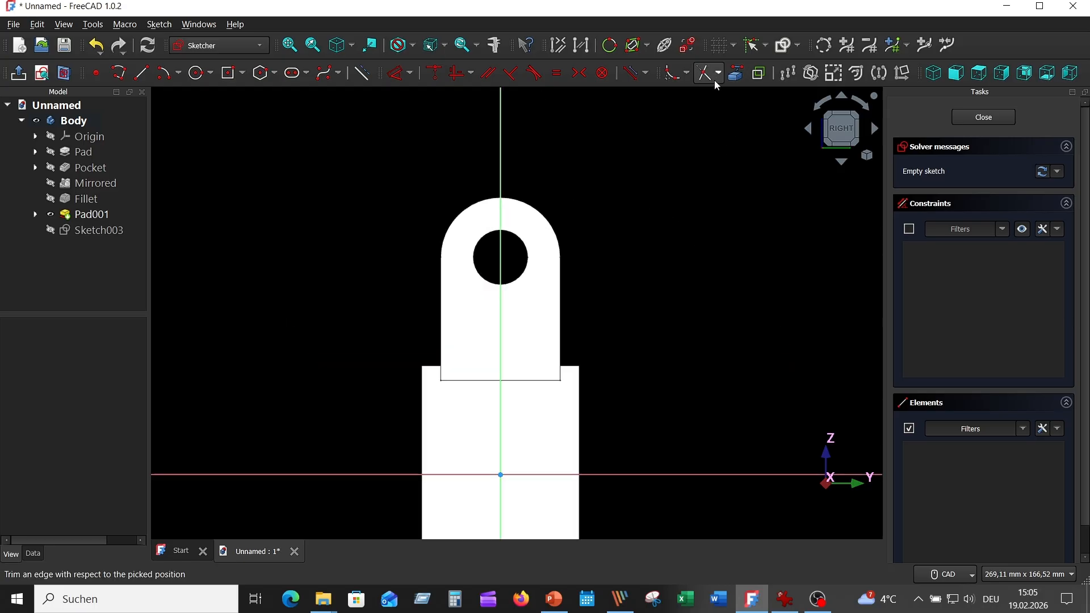
- Project the fork's outer top arc into the sketch and draw a rectangle about 59 by 49 mm around the fork's rounded end
{"action": "left_click", "coordinate": [735, 72]}
{"action": "left_click", "coordinate": [555, 226]}
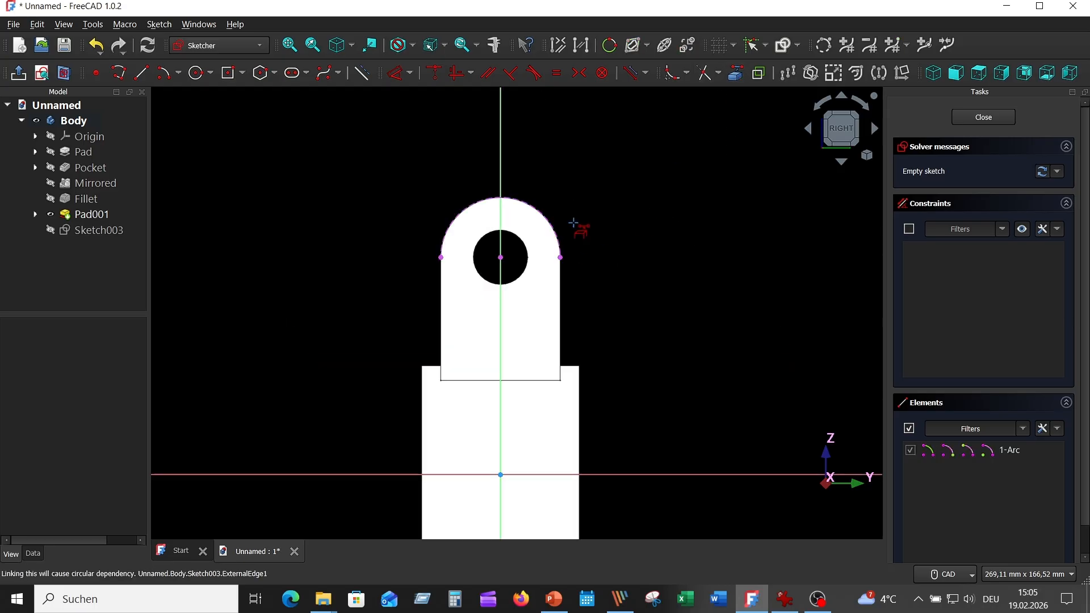
{"action": "scroll", "coordinate": [645, 241], "scroll_direction": "up", "scroll_amount": 3}
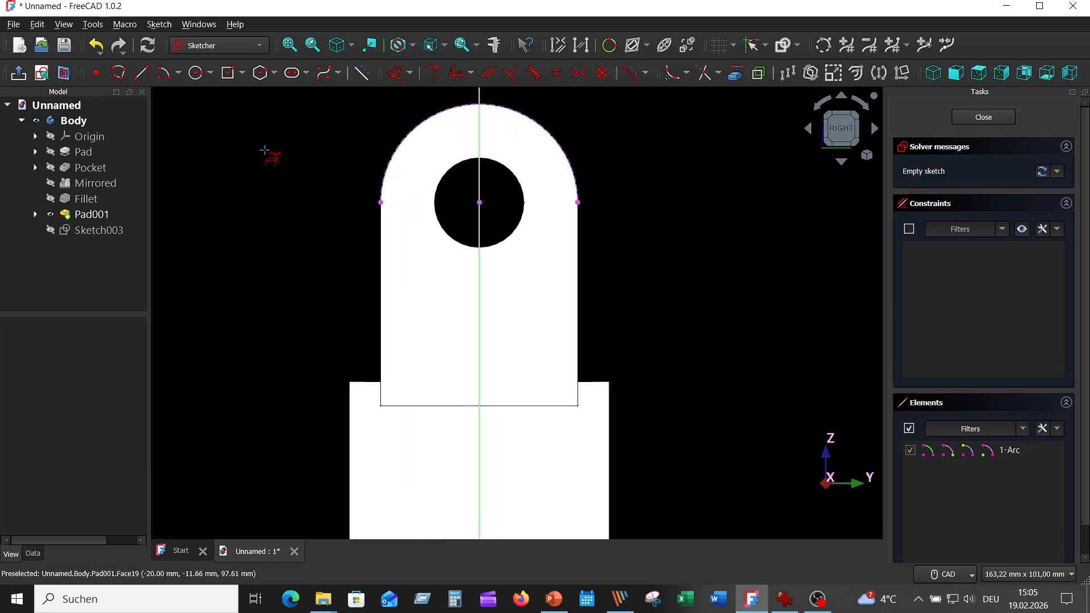
{"action": "left_click", "coordinate": [242, 74]}
{"action": "left_click", "coordinate": [248, 94]}
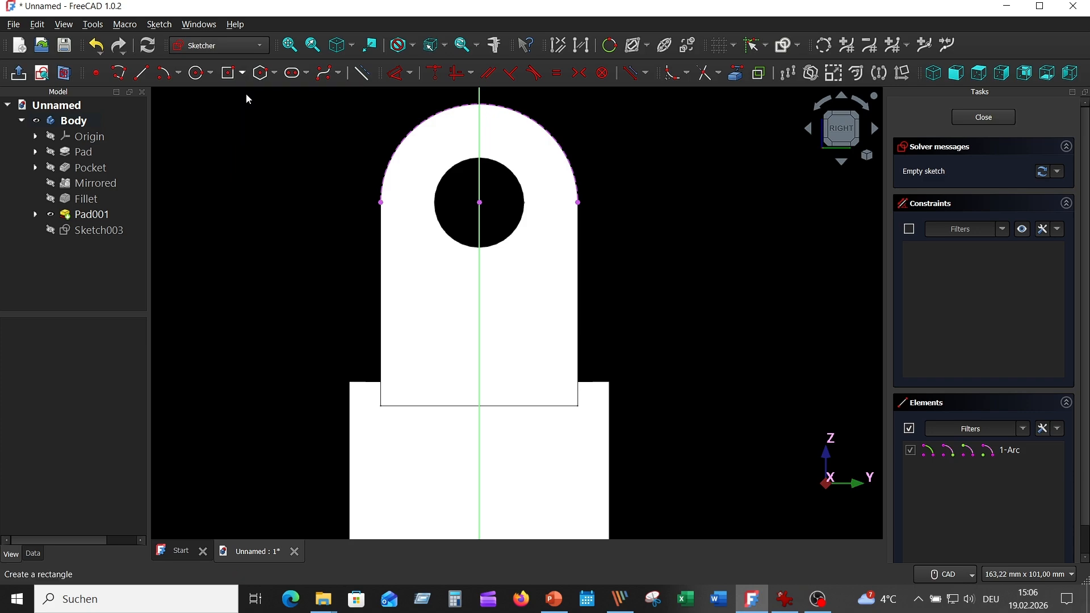
{"action": "left_click", "coordinate": [609, 314]}
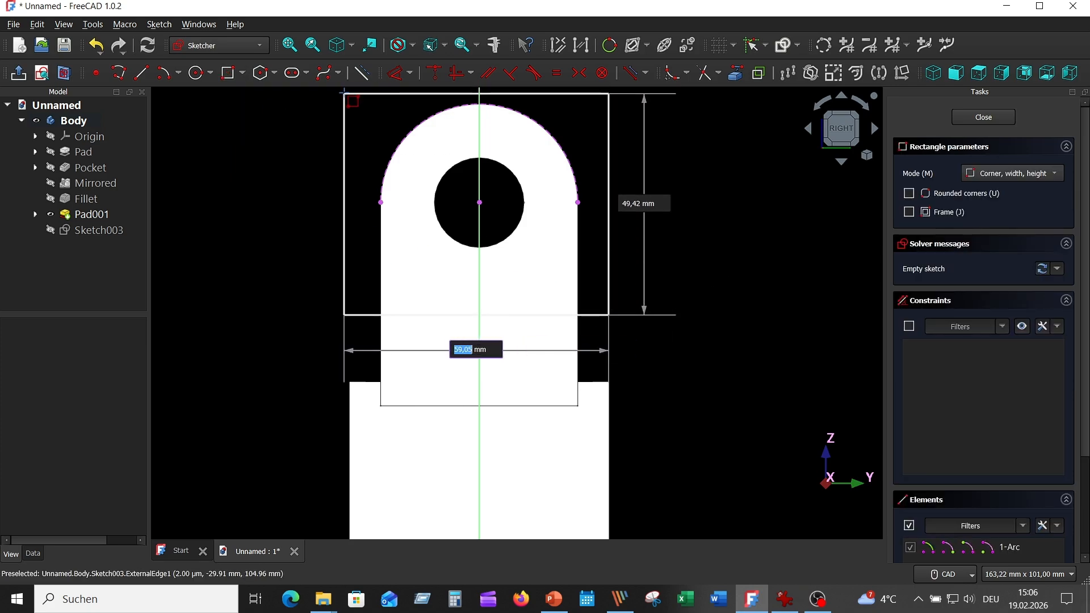
{"action": "left_click", "coordinate": [345, 93]}
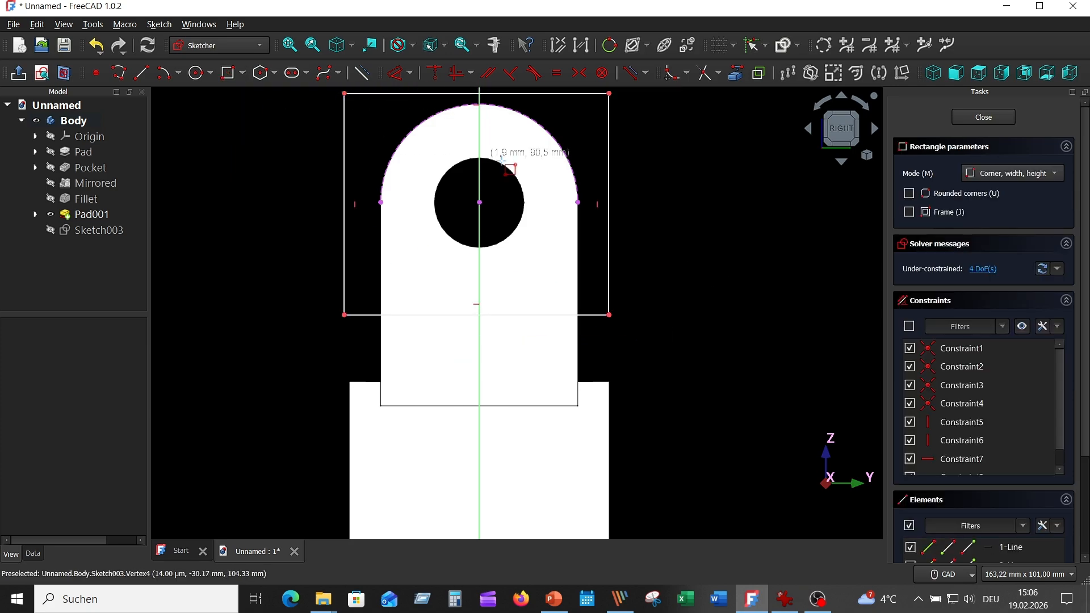
- Constrain the rectangle's lower edge 28 mm below the centre of the projected arc
{"action": "left_click", "coordinate": [458, 315]}
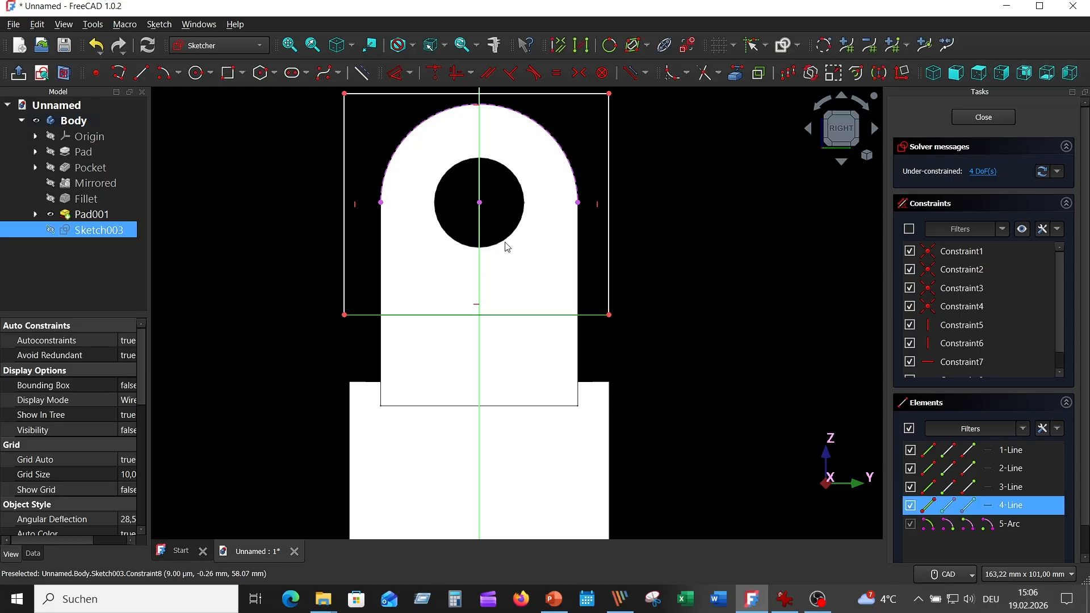
{"action": "left_click", "coordinate": [480, 202]}
{"action": "left_click", "coordinate": [393, 76]}
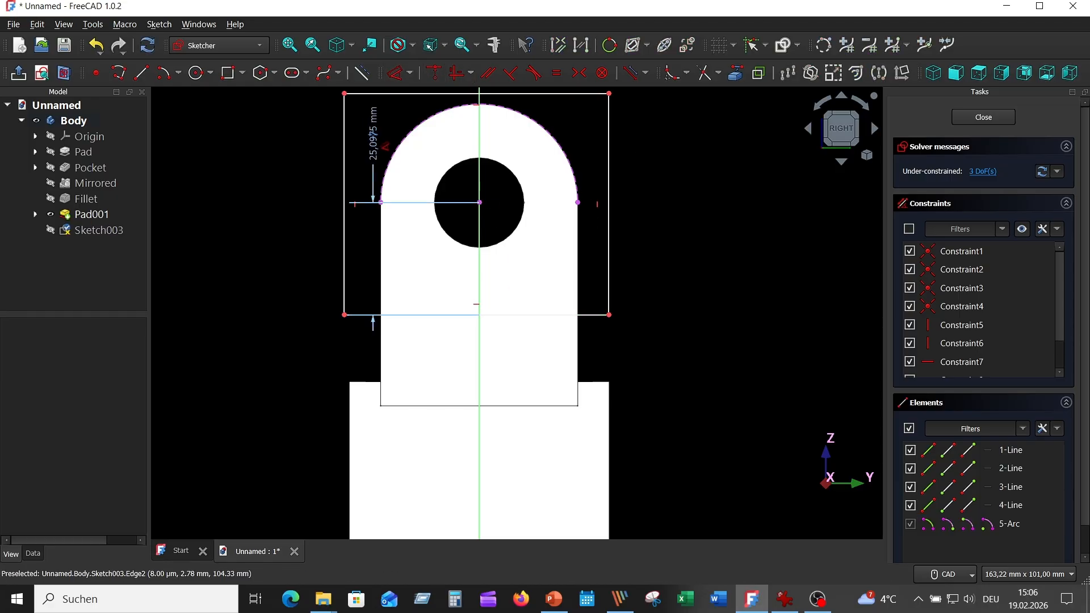
{"action": "left_click", "coordinate": [301, 238]}
{"action": "type", "text": "28"}
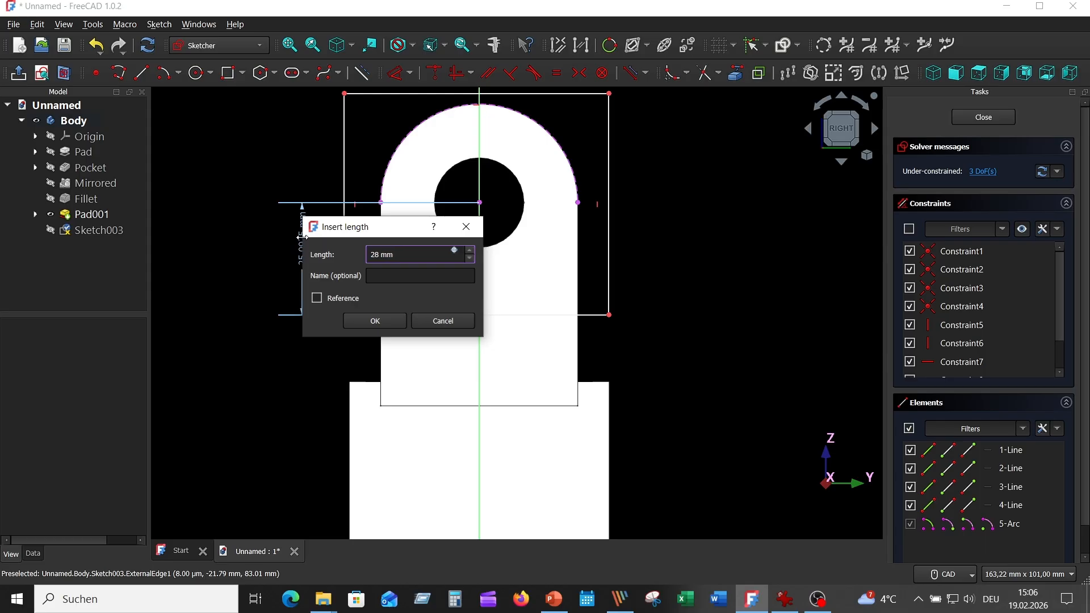
{"action": "key", "text": "Return"}
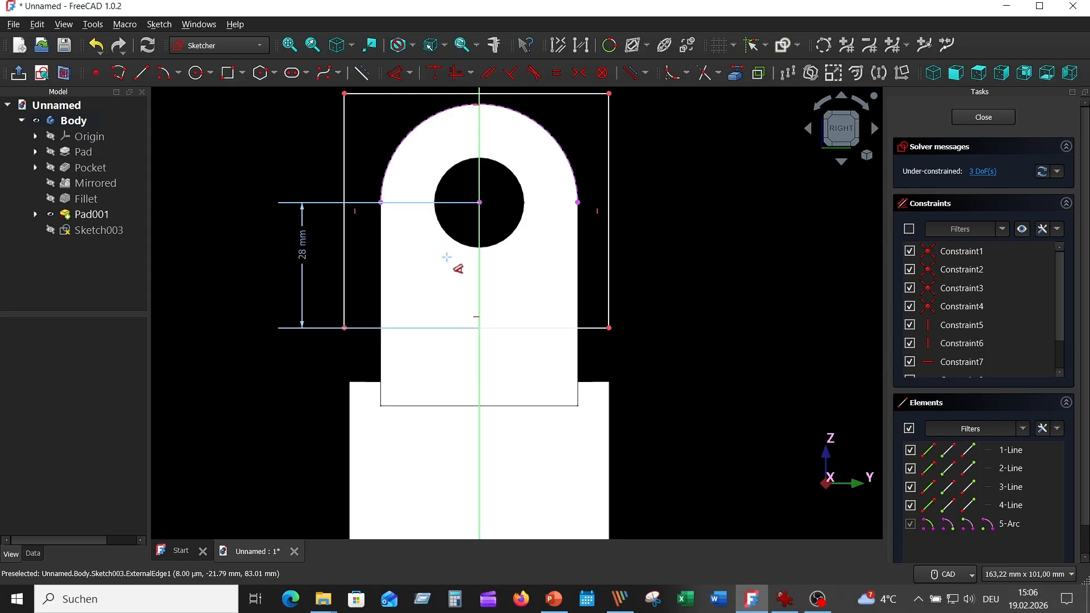
- Dimension the rectangle's height and width, keeping both at their drawn sizes
{"action": "left_click", "coordinate": [609, 202]}
{"action": "left_click", "coordinate": [648, 203]}
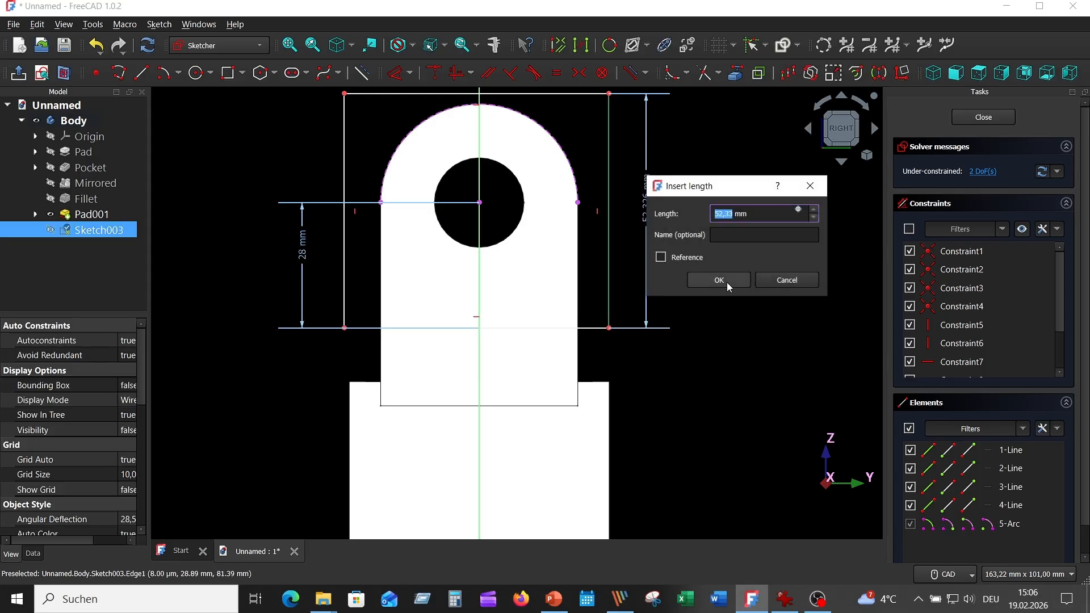
{"action": "left_click", "coordinate": [726, 282]}
{"action": "left_click", "coordinate": [426, 93]}
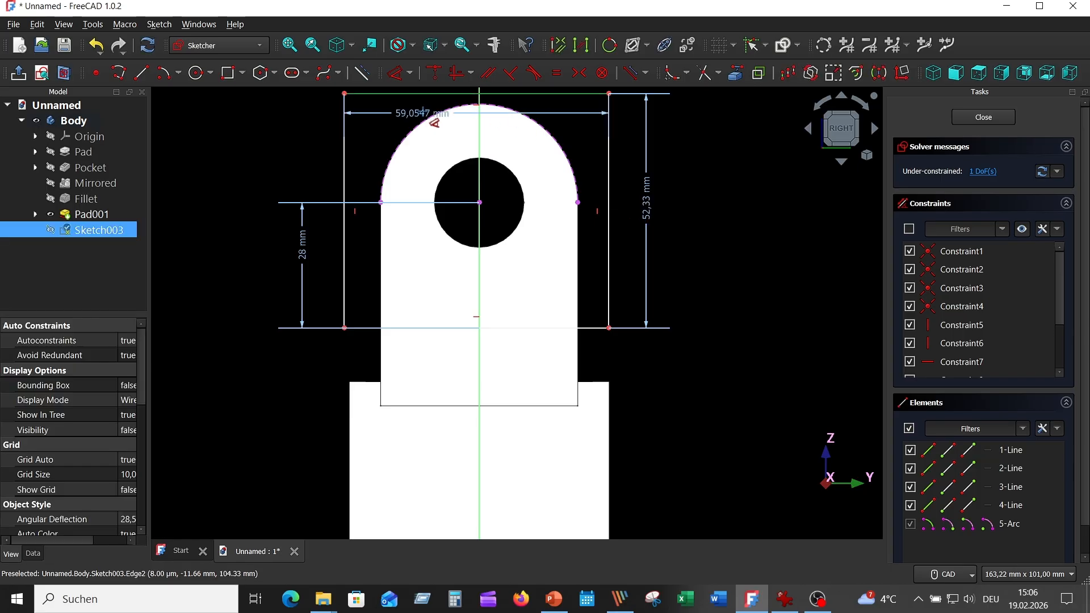
{"action": "left_click", "coordinate": [432, 111]}
{"action": "left_click", "coordinate": [462, 191]}
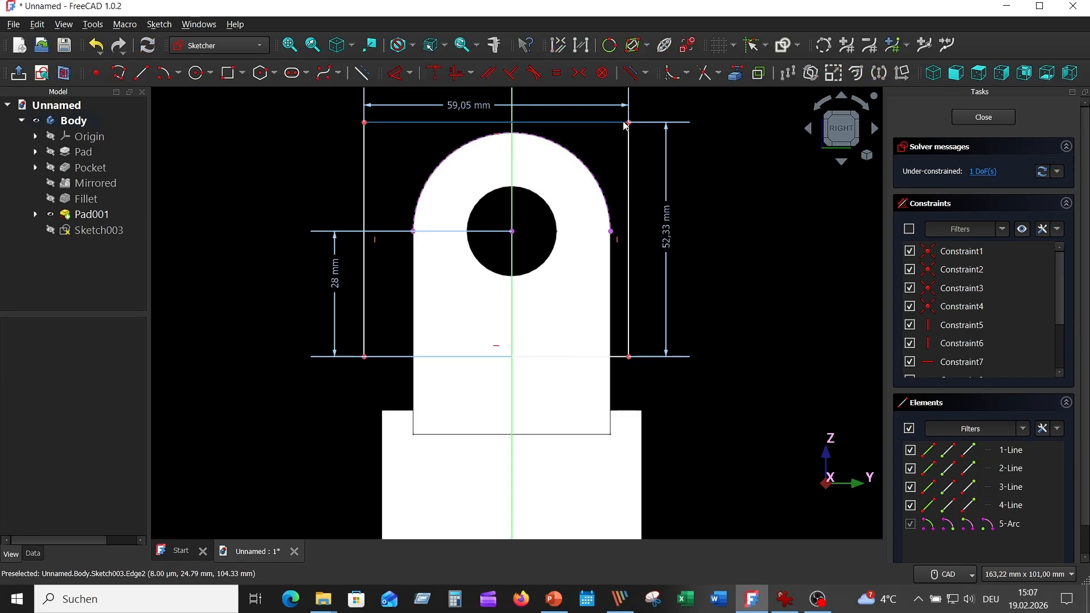
- Make the rectangle's upper corners symmetric about the vertical axis and close the slot sketch
{"action": "left_click", "coordinate": [551, 122]}
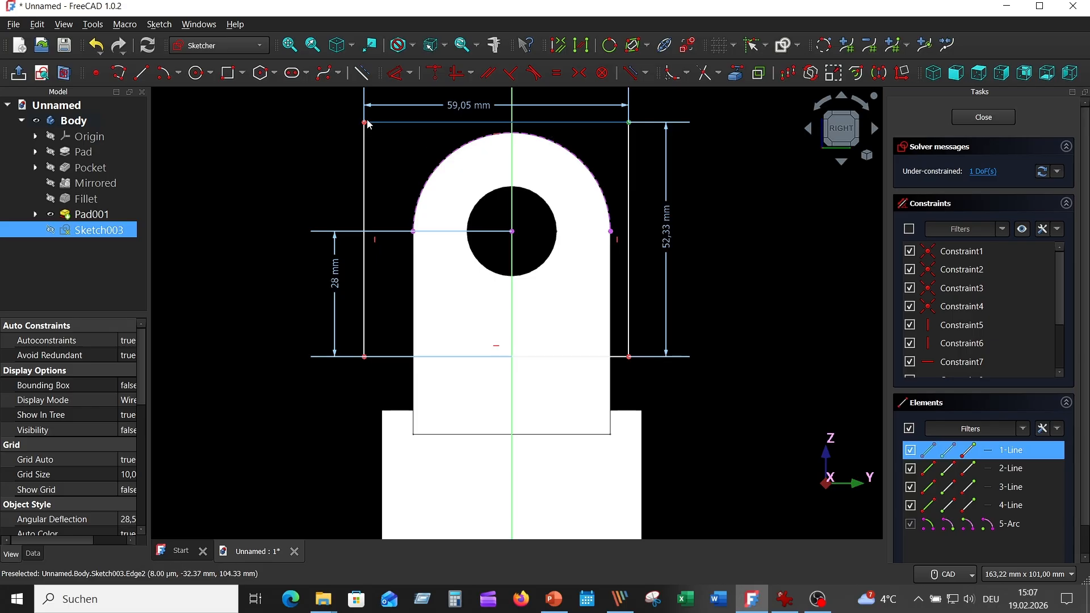
{"action": "left_click", "coordinate": [512, 171]}
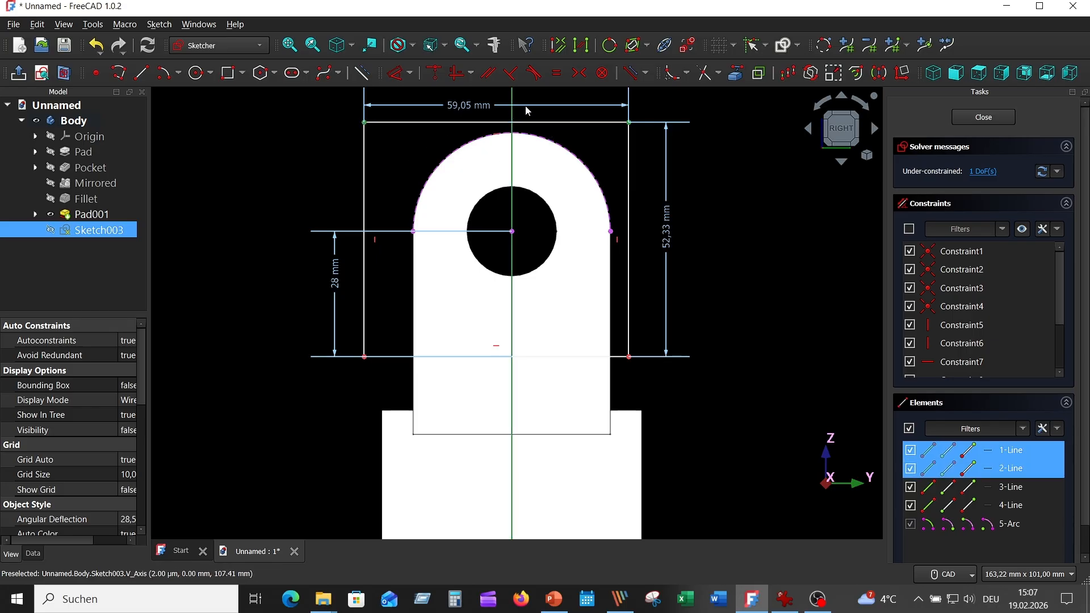
{"action": "left_click", "coordinate": [579, 73]}
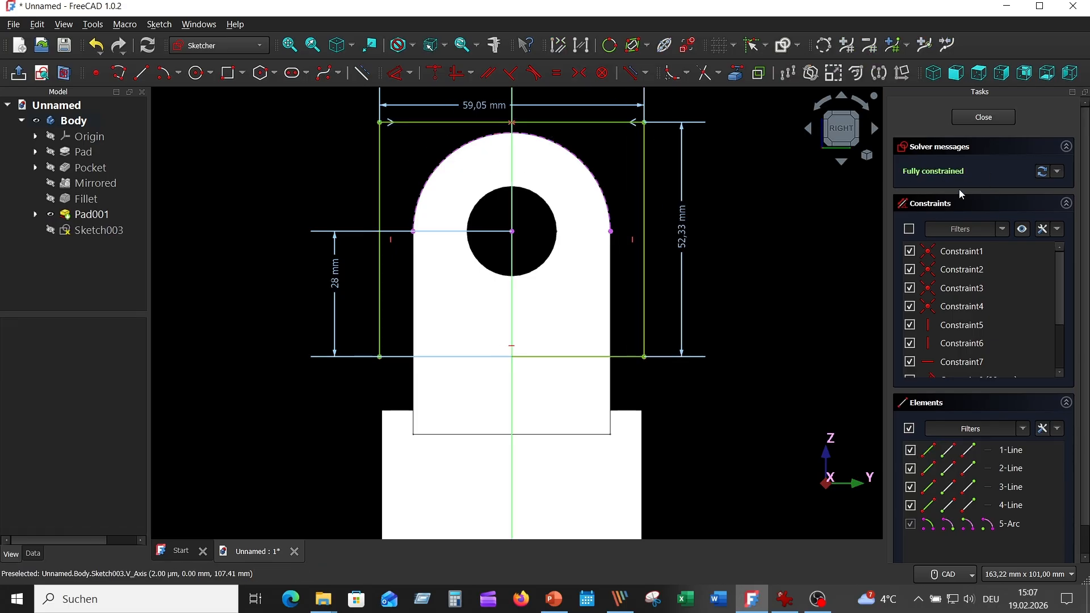
{"action": "left_click", "coordinate": [982, 118]}
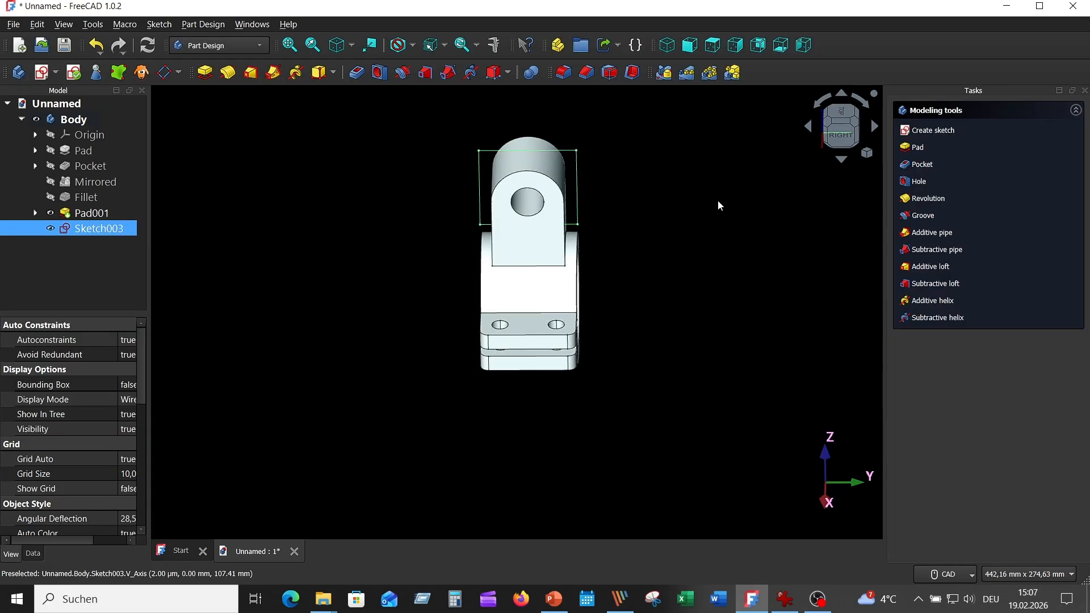
- Pocket the slot sketch through the fork with a length of 12 mm, symmetric to the sketch plane
{"action": "mouse_move", "coordinate": [718, 199]}
{"action": "middle_mouse_down"}
{"action": "mouse_move", "coordinate": [718, 190]}
{"action": "mouse_move", "coordinate": [561, 199]}
{"action": "middle_mouse_up"}
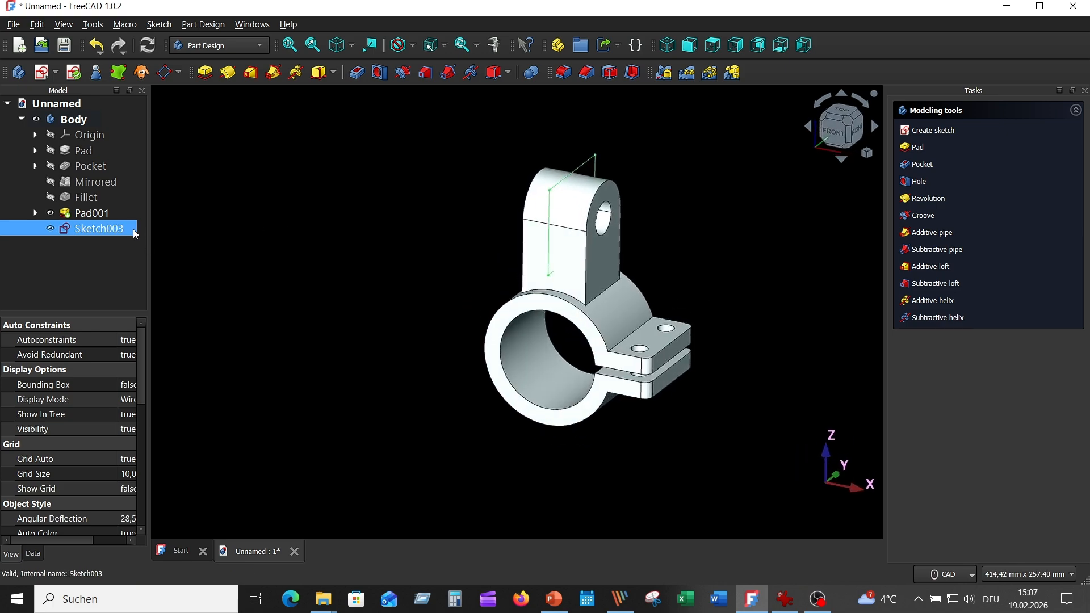
{"action": "left_click", "coordinate": [358, 73]}
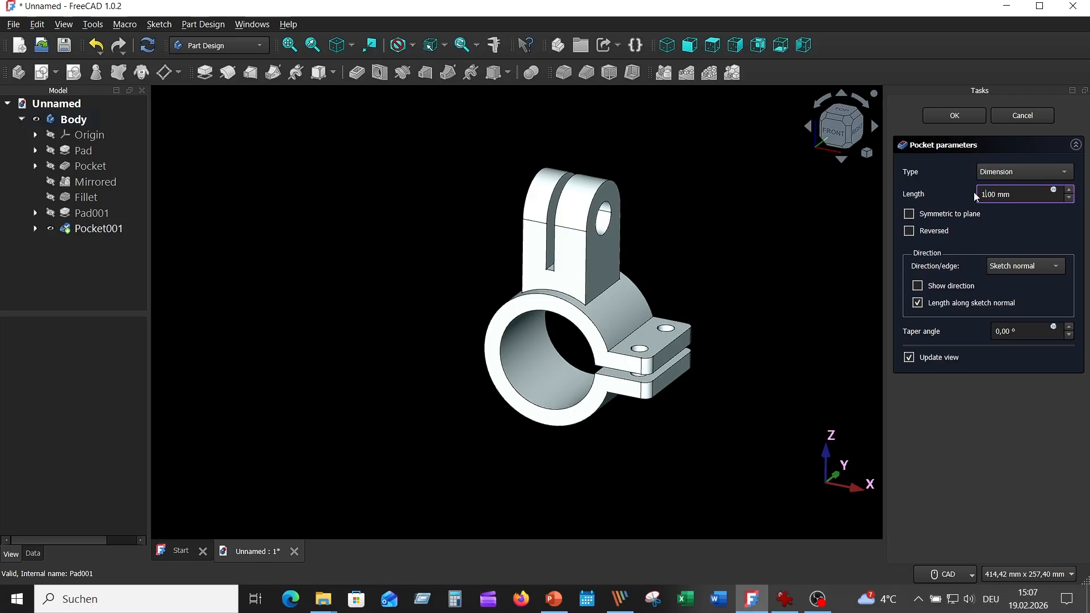
{"action": "type", "text": "12"}
{"action": "left_click", "coordinate": [910, 215]}
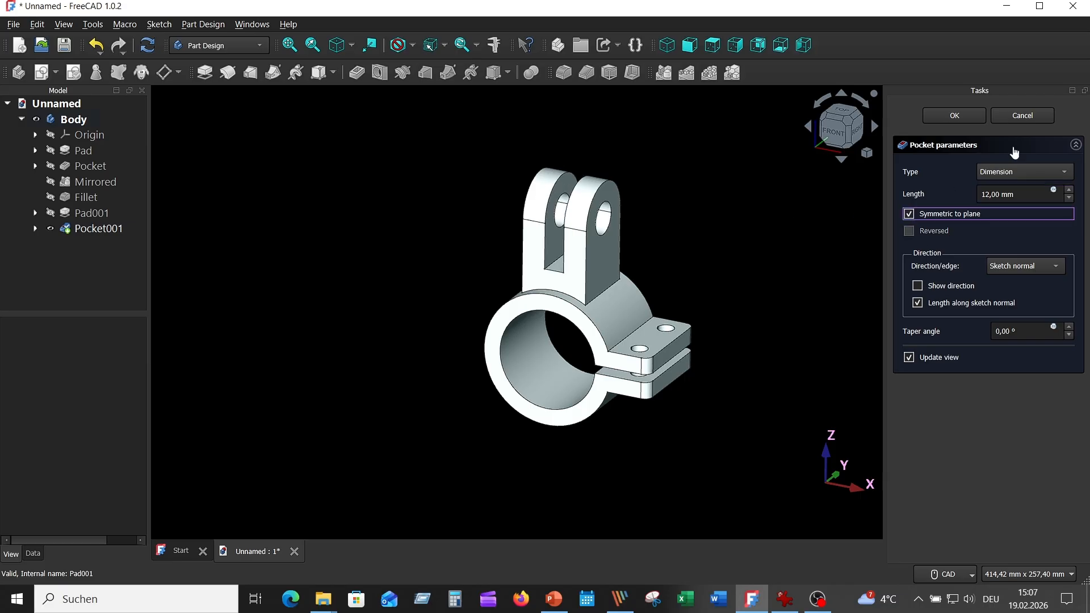
{"action": "left_click", "coordinate": [946, 117]}
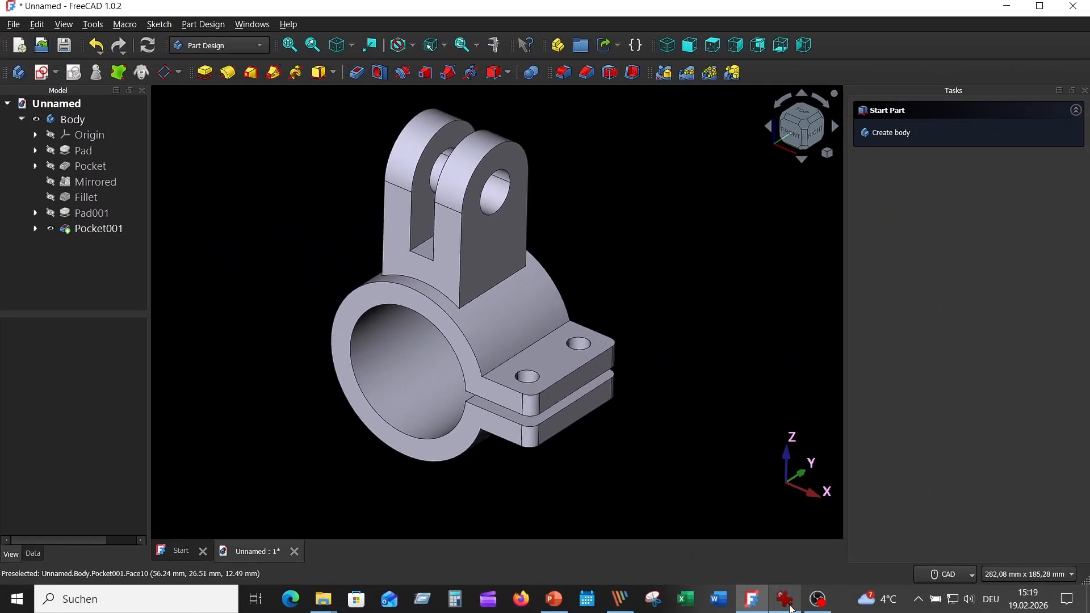
- Check the rib in the reference drawing and start a new sketch on the XZ-plane
{"action": "left_click", "coordinate": [787, 601]}
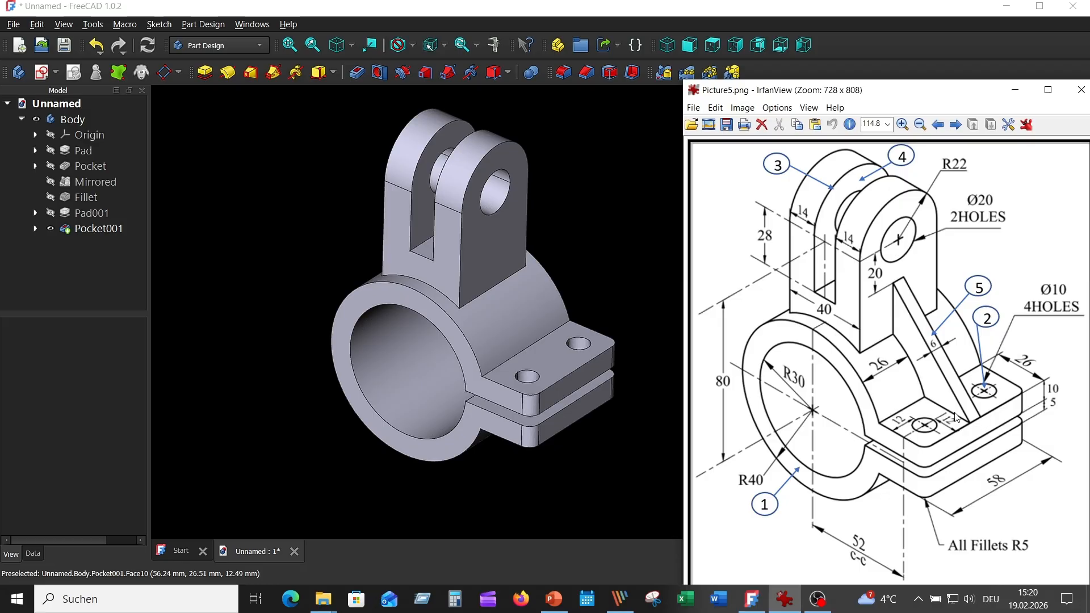
{"action": "left_click", "coordinate": [624, 259]}
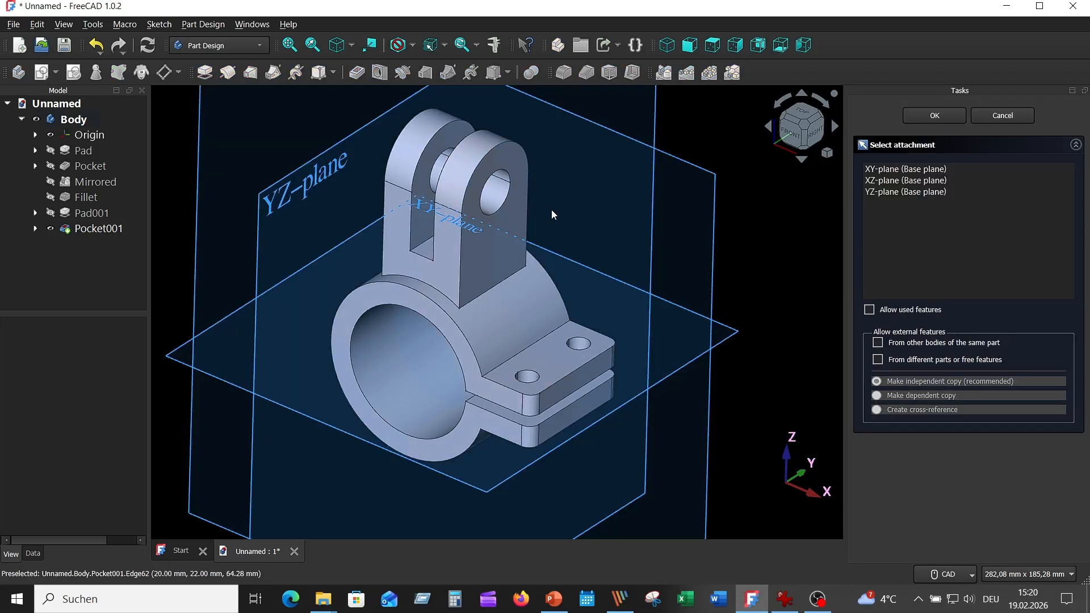
{"action": "scroll", "coordinate": [595, 194], "scroll_direction": "down", "scroll_amount": 2}
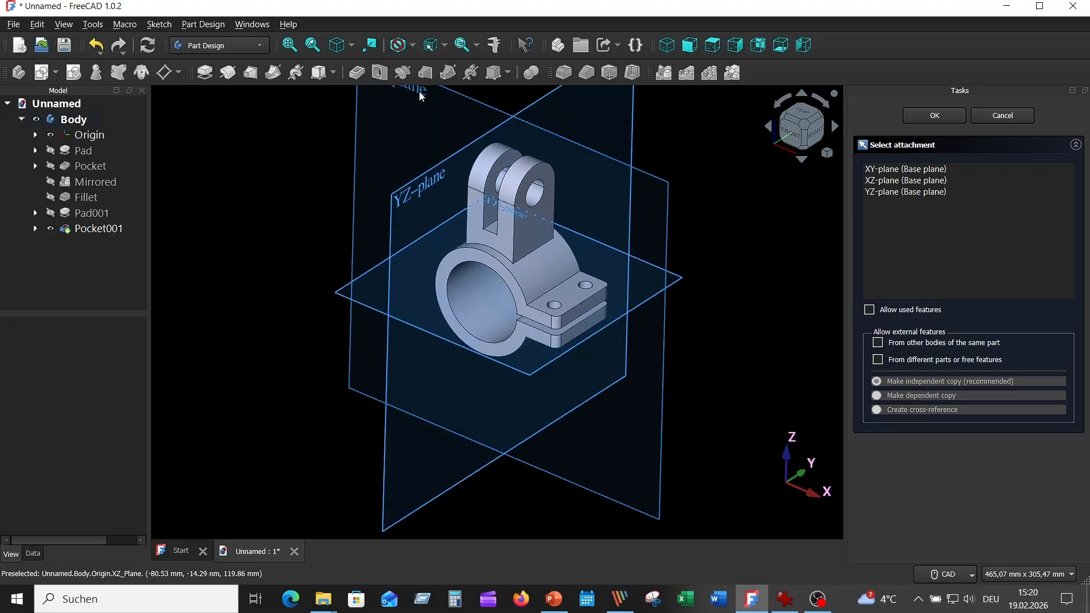
{"action": "middle_click_drag", "start_coordinate": [426, 97], "coordinate": [414, 132]}
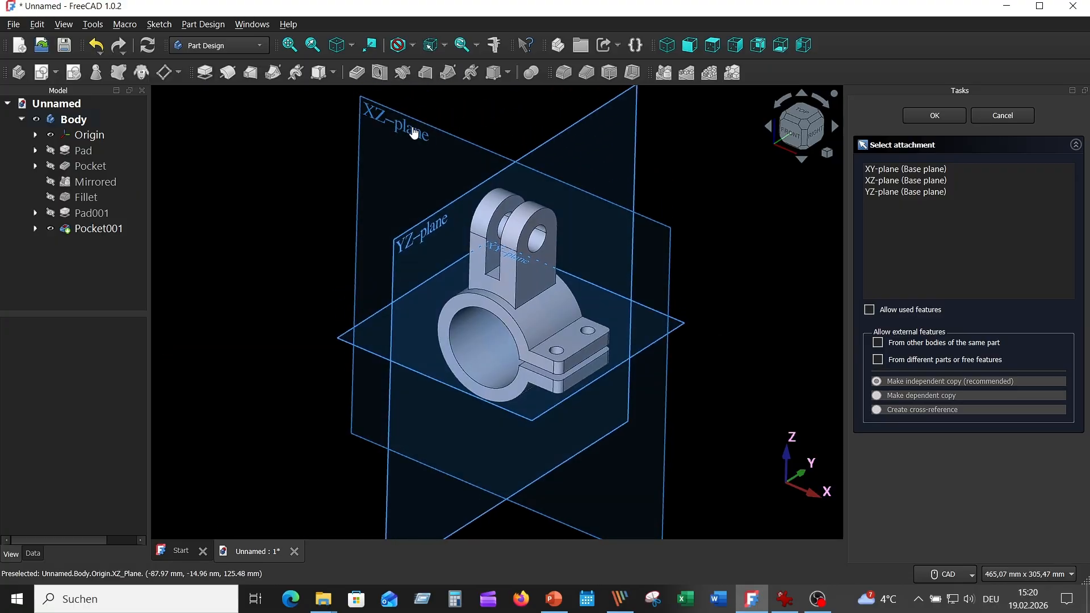
{"action": "left_click", "coordinate": [413, 132]}
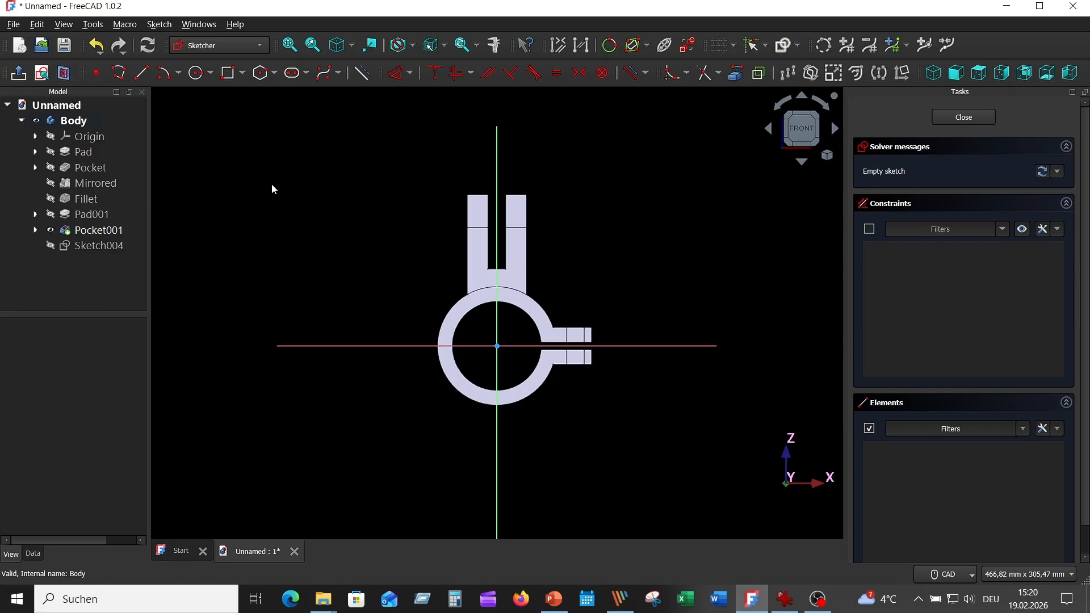
- Project the fork's outer side edges facing the lugs and the upper lug's top edges into the sketch as external geometry
{"action": "scroll", "coordinate": [591, 270], "scroll_direction": "up", "scroll_amount": 5}
{"action": "mouse_move", "coordinate": [556, 239]}
{"action": "middle_mouse_down"}
{"action": "mouse_move", "coordinate": [619, 251]}
{"action": "mouse_move", "coordinate": [588, 261]}
{"action": "mouse_move", "coordinate": [579, 200]}
{"action": "mouse_move", "coordinate": [580, 220]}
{"action": "middle_mouse_up"}
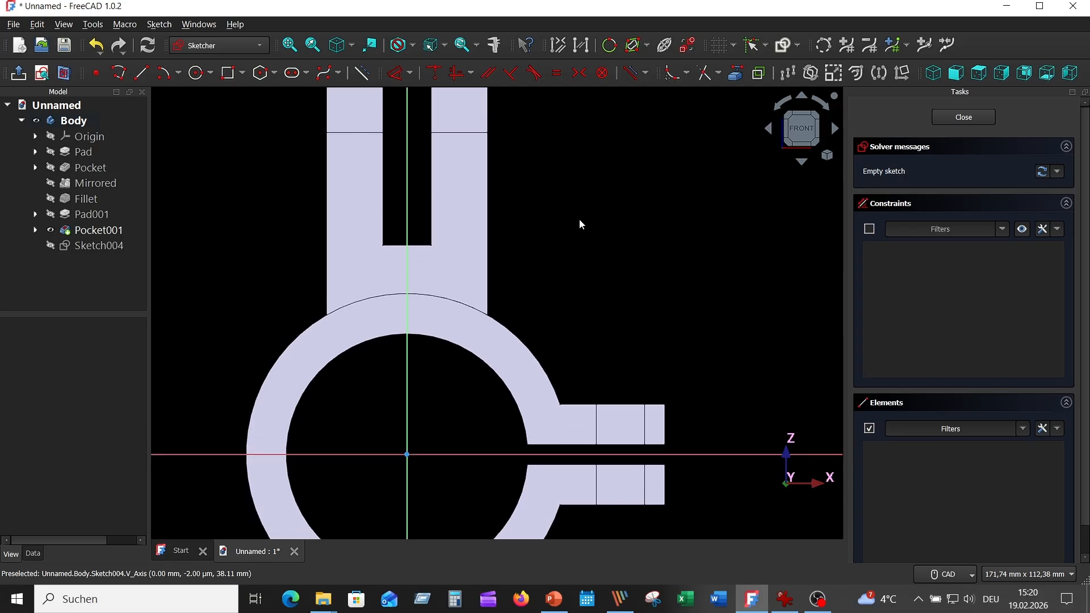
{"action": "left_click", "coordinate": [736, 73]}
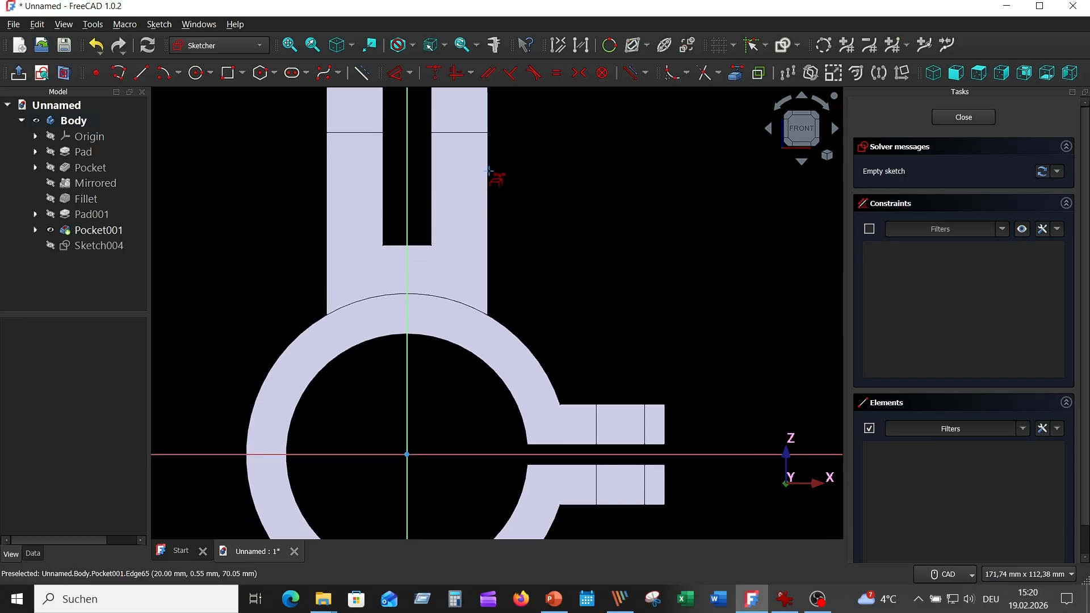
{"action": "left_click", "coordinate": [486, 168]}
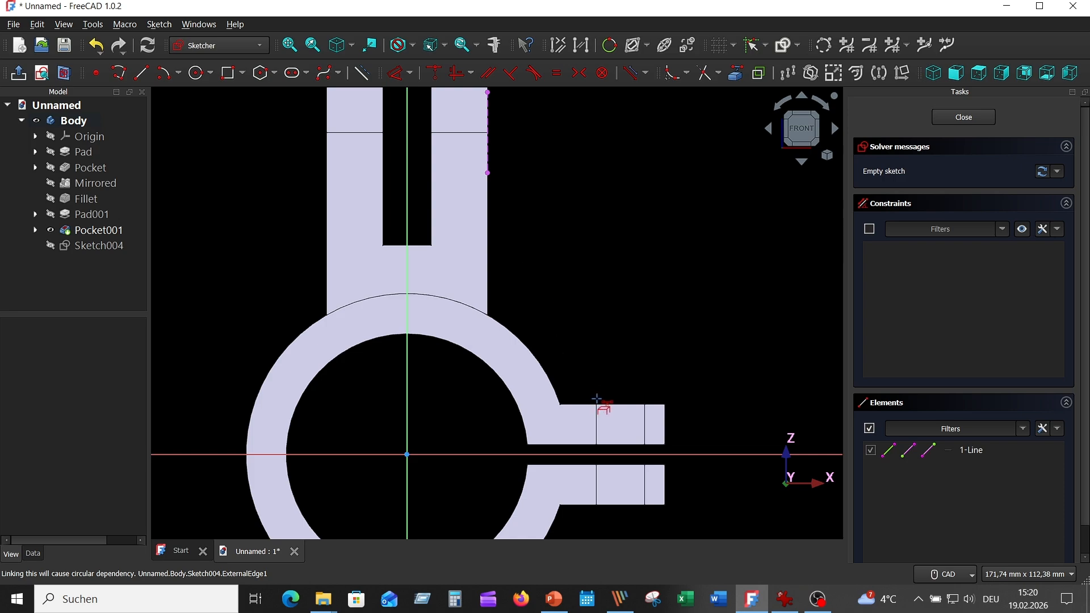
{"action": "left_click", "coordinate": [657, 404]}
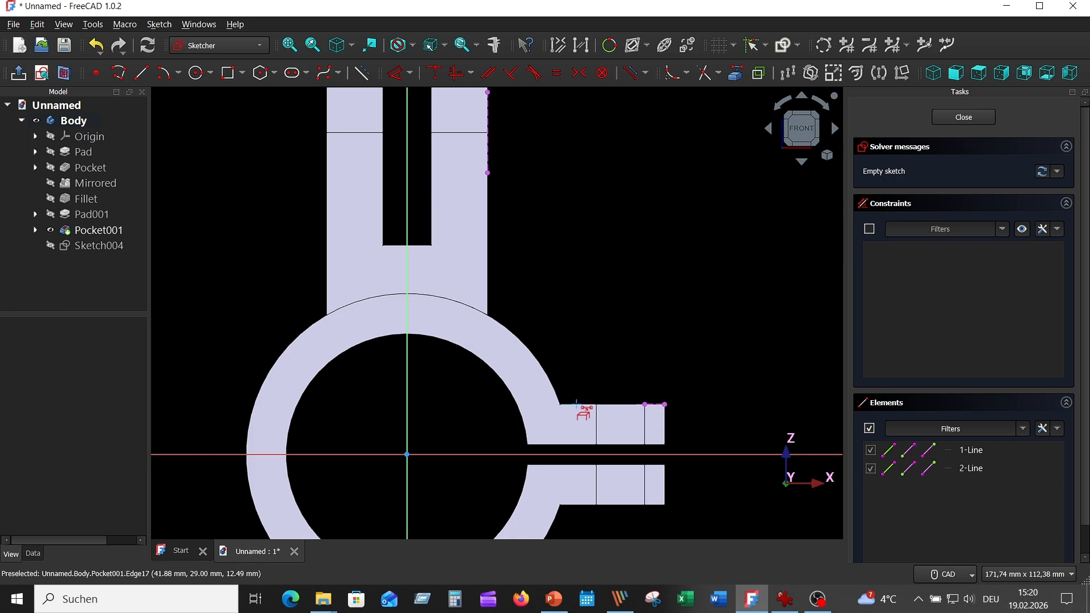
{"action": "left_click", "coordinate": [580, 404]}
{"action": "left_click", "coordinate": [487, 298]}
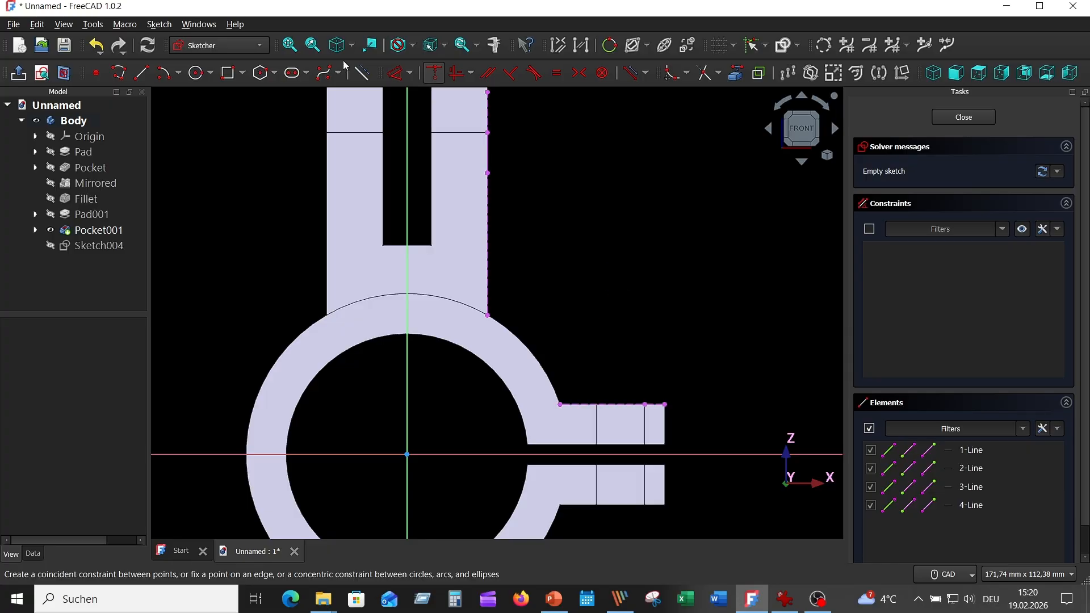
- Draw a circle with a 40 mm radius centred on the origin
{"action": "left_click", "coordinate": [195, 73]}
{"action": "left_click", "coordinate": [406, 455]}
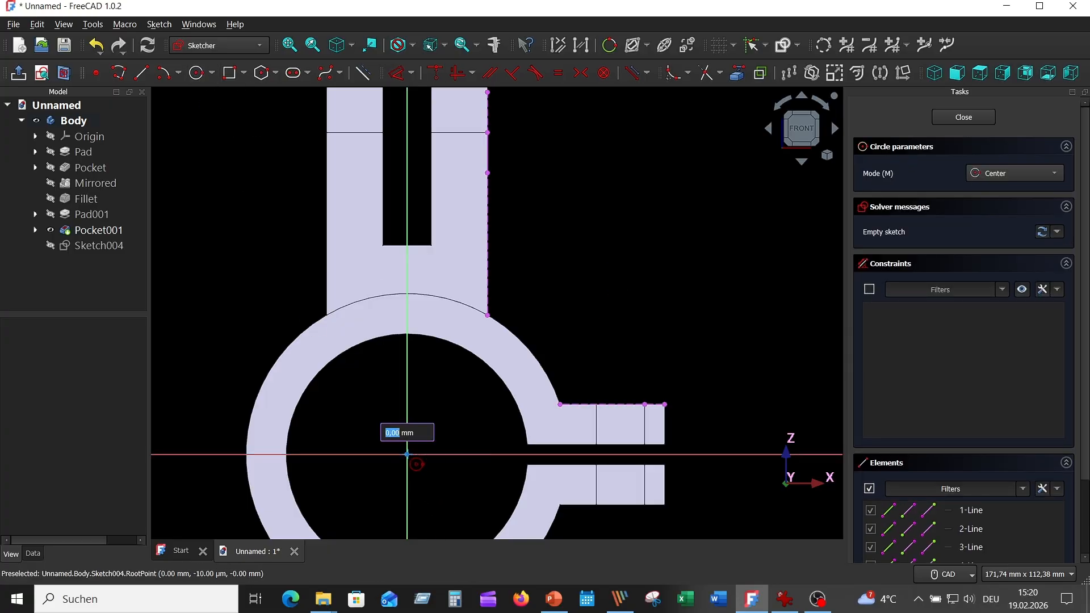
{"action": "type", "text": "40"}
{"action": "key", "text": "Return"}
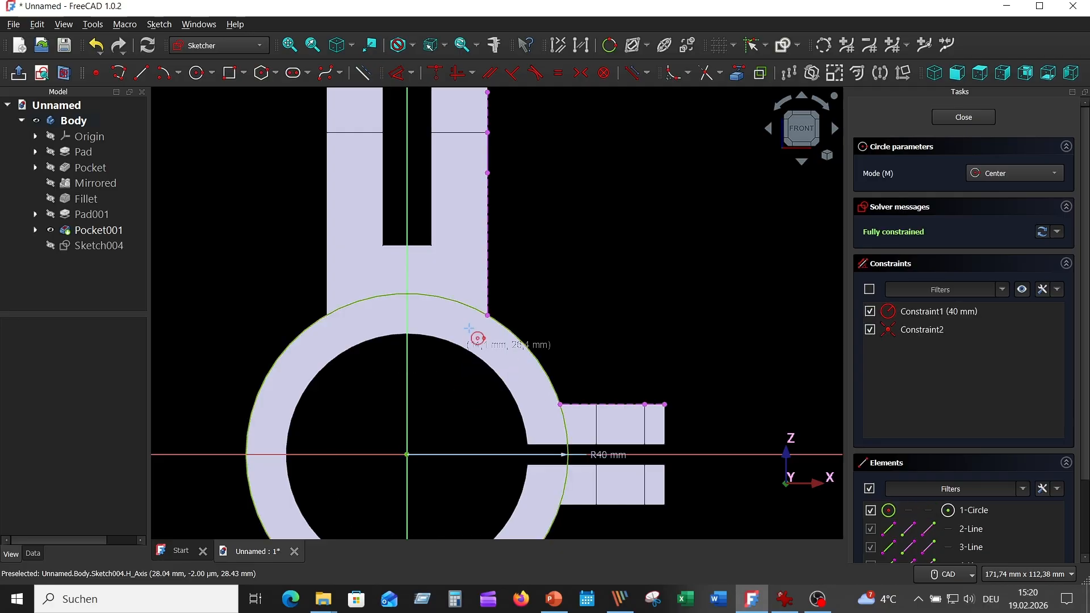
{"action": "key", "text": "Escape"}
- Hide the solid and trim the circle to the arc between the fork's side edge and the upper lug's top edge
{"action": "left_click", "coordinate": [91, 230]}
{"action": "key", "text": "space"}
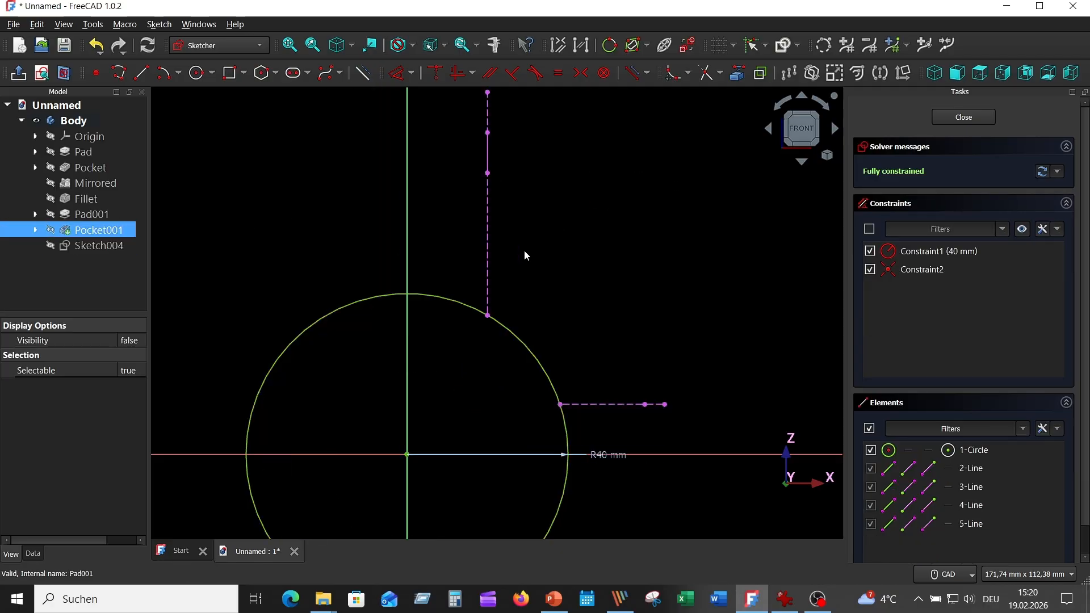
{"action": "left_click_drag", "start_coordinate": [606, 452], "coordinate": [481, 394]}
{"action": "left_click", "coordinate": [707, 73]}
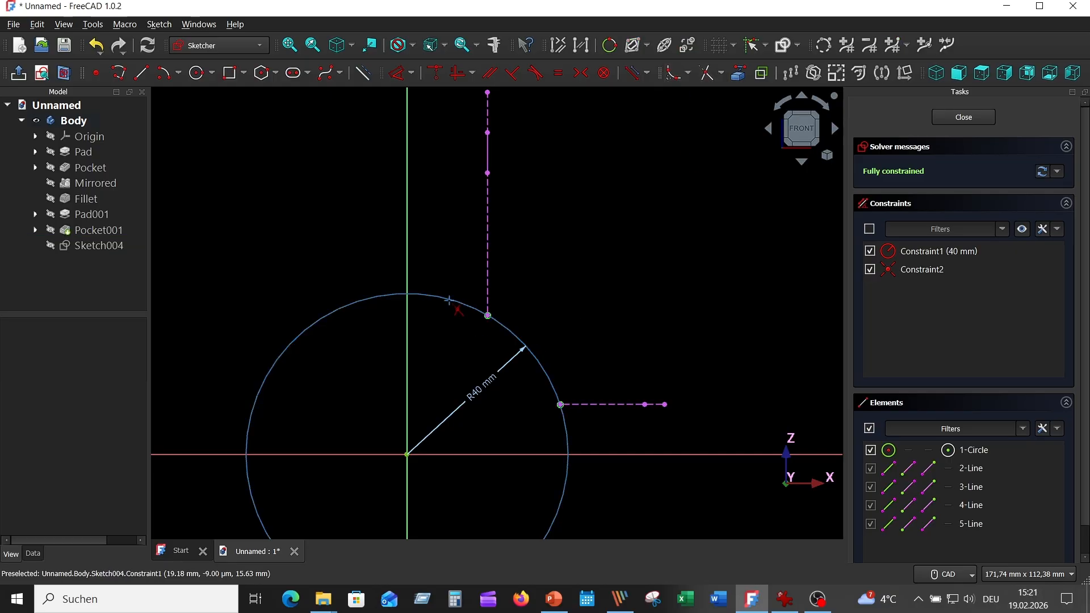
{"action": "left_click", "coordinate": [448, 299]}
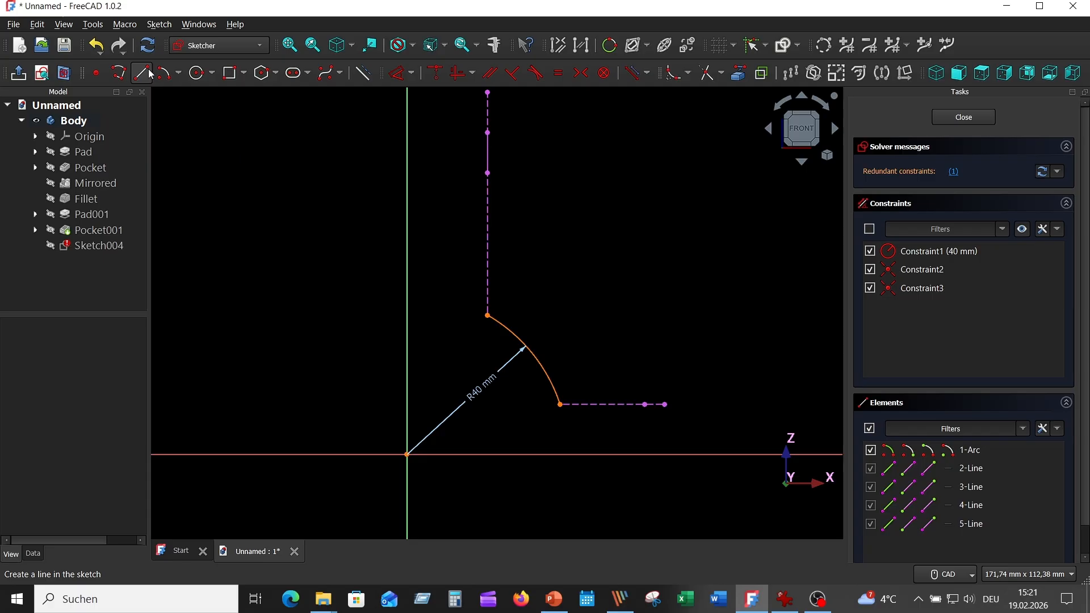
- Draw a polyline from the outer end of the upper lug's top edge to the fork's side edge and down to the arc's upper end
{"action": "left_click", "coordinate": [118, 72]}
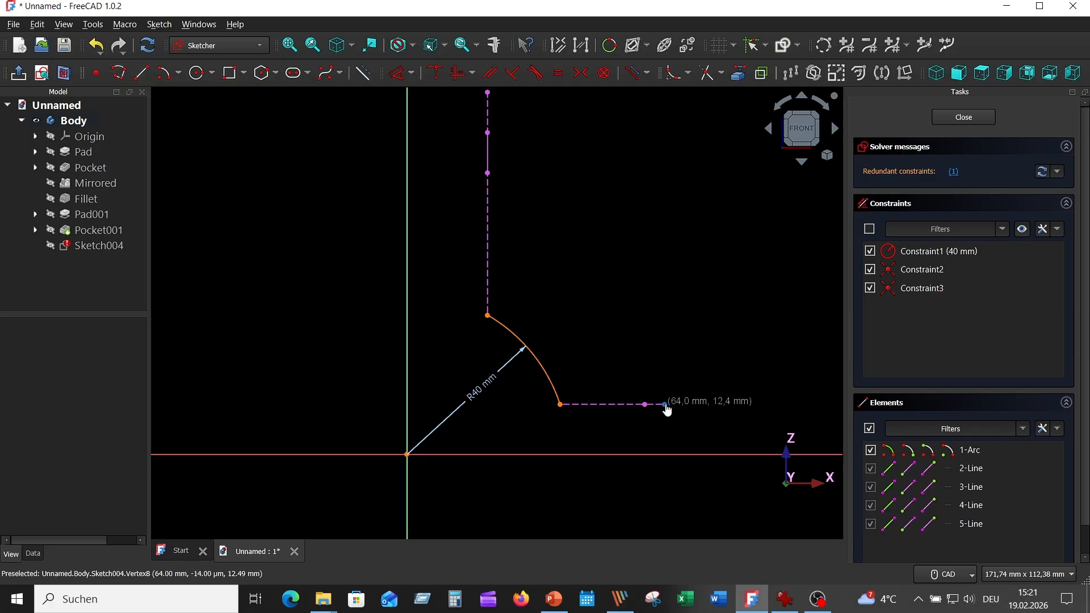
{"action": "left_click", "coordinate": [664, 404]}
{"action": "left_click", "coordinate": [488, 186]}
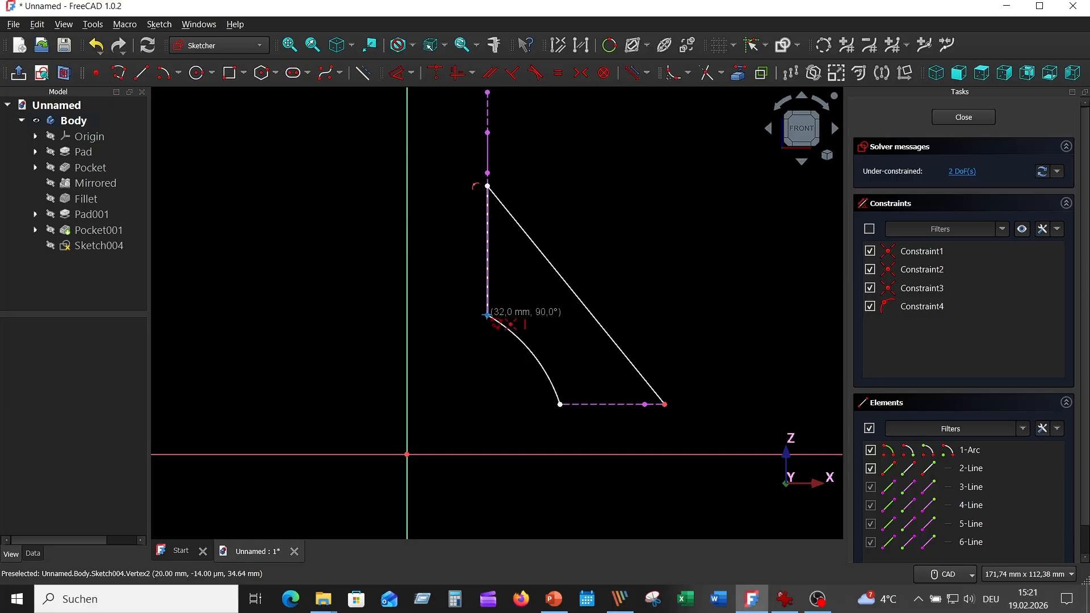
{"action": "left_click", "coordinate": [487, 315]}
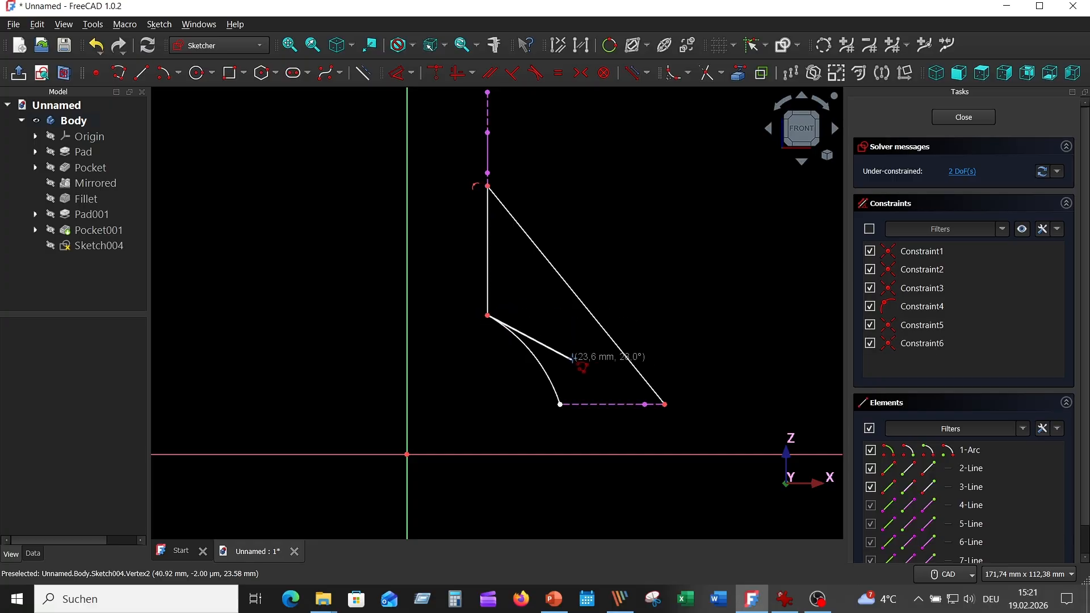
- Close the rib profile with a horizontal line along the upper lug's top edge, from its outer end to the arc's lower end
{"action": "scroll", "coordinate": [581, 437], "scroll_direction": "up", "scroll_amount": 5}
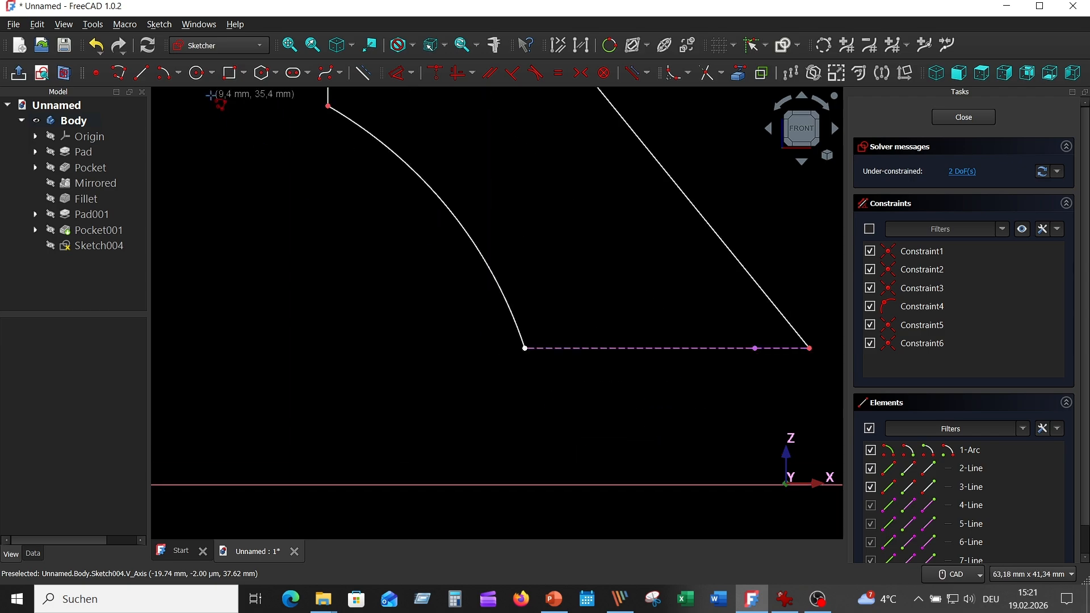
{"action": "left_click", "coordinate": [141, 72]}
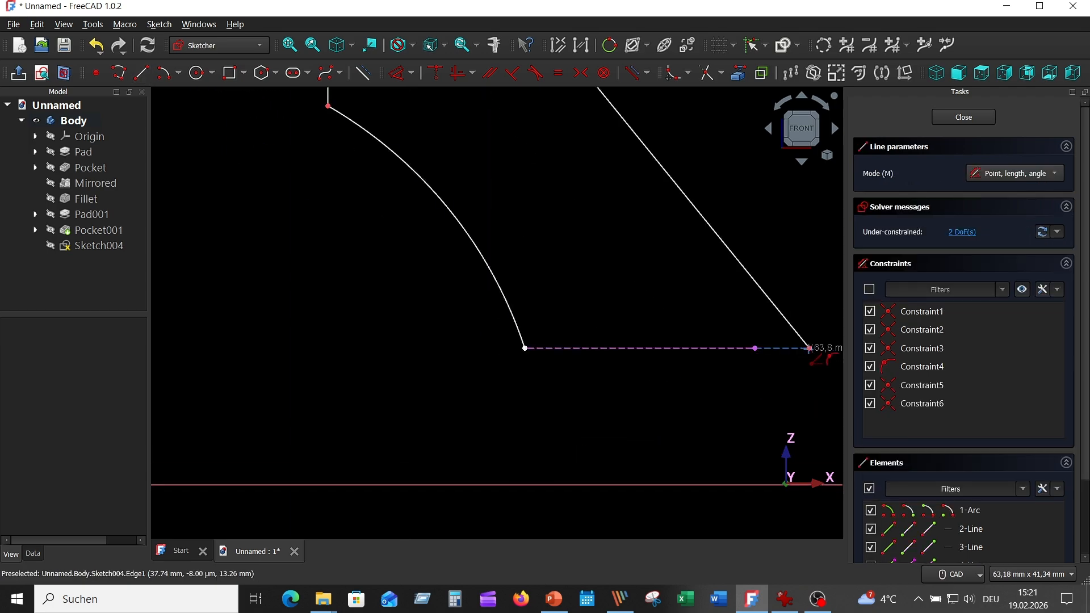
{"action": "middle_click_drag", "start_coordinate": [769, 374], "coordinate": [655, 389]}
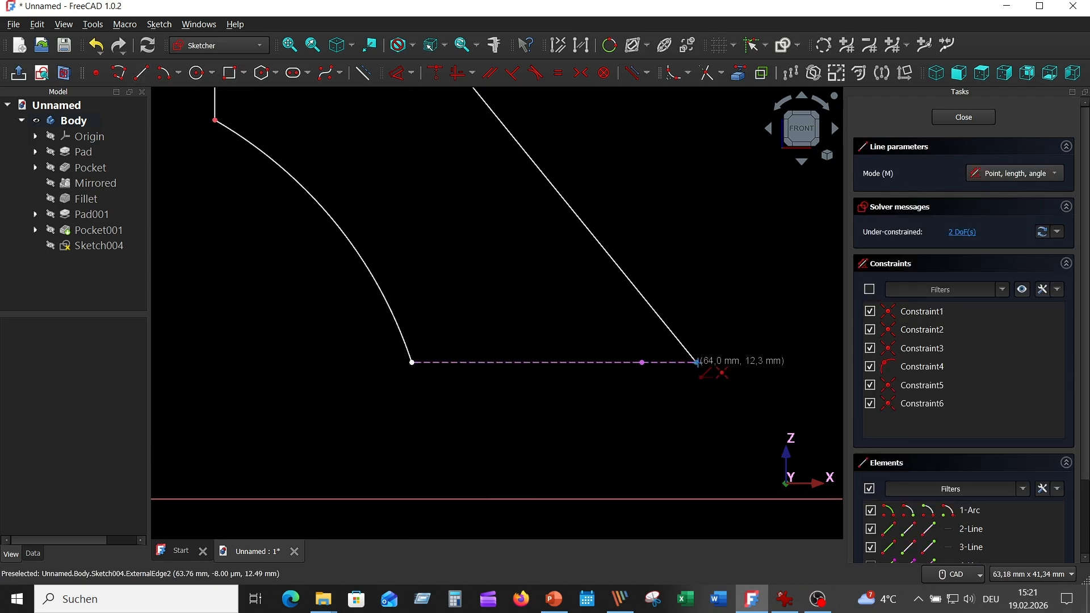
{"action": "left_click", "coordinate": [696, 362]}
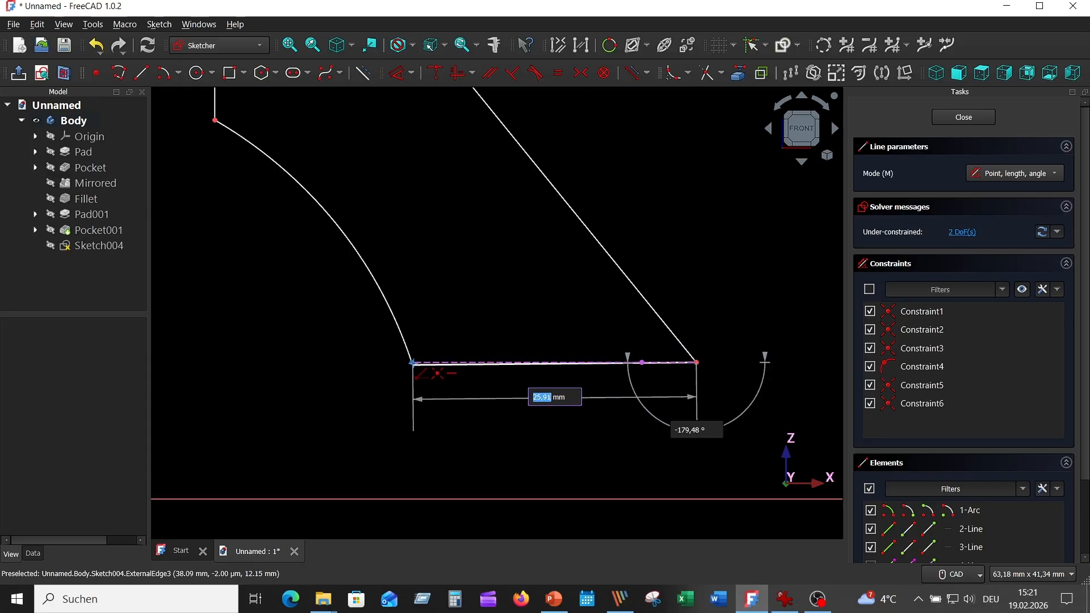
{"action": "left_click", "coordinate": [412, 362]}
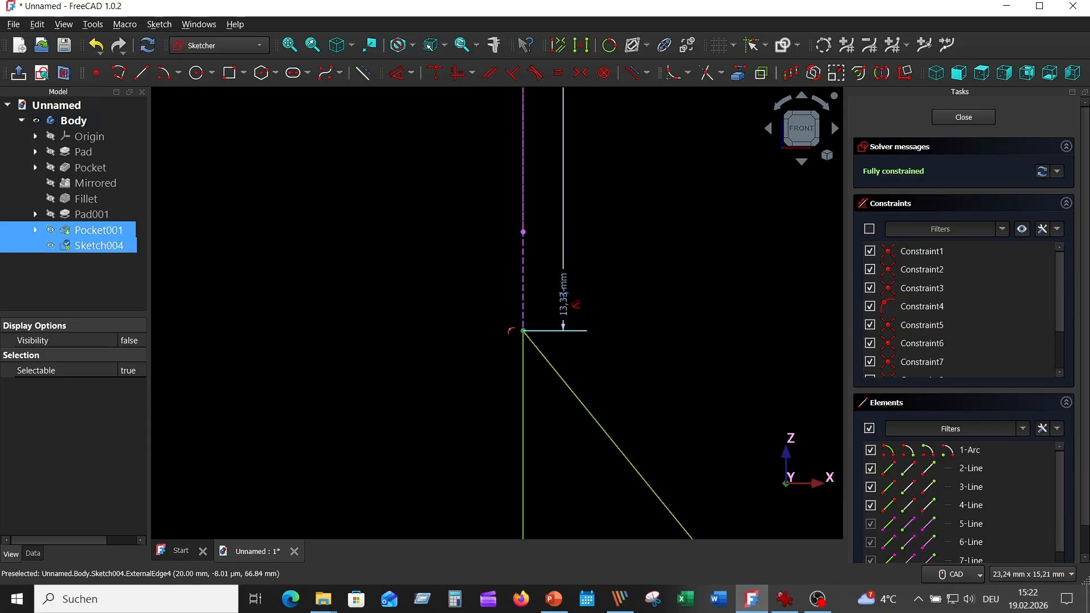
- Set the vertical distance between the fork hole's centre level and the rib profile's upper corner to 20 mm
{"action": "scroll", "coordinate": [564, 300], "scroll_direction": "down", "scroll_amount": 10}
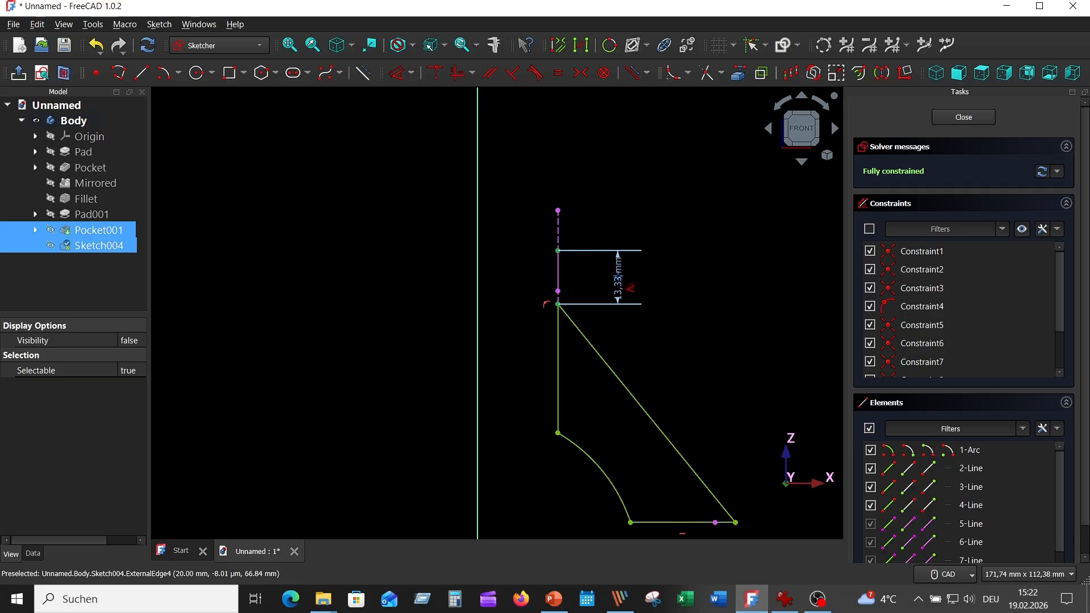
{"action": "double_click", "coordinate": [604, 281]}
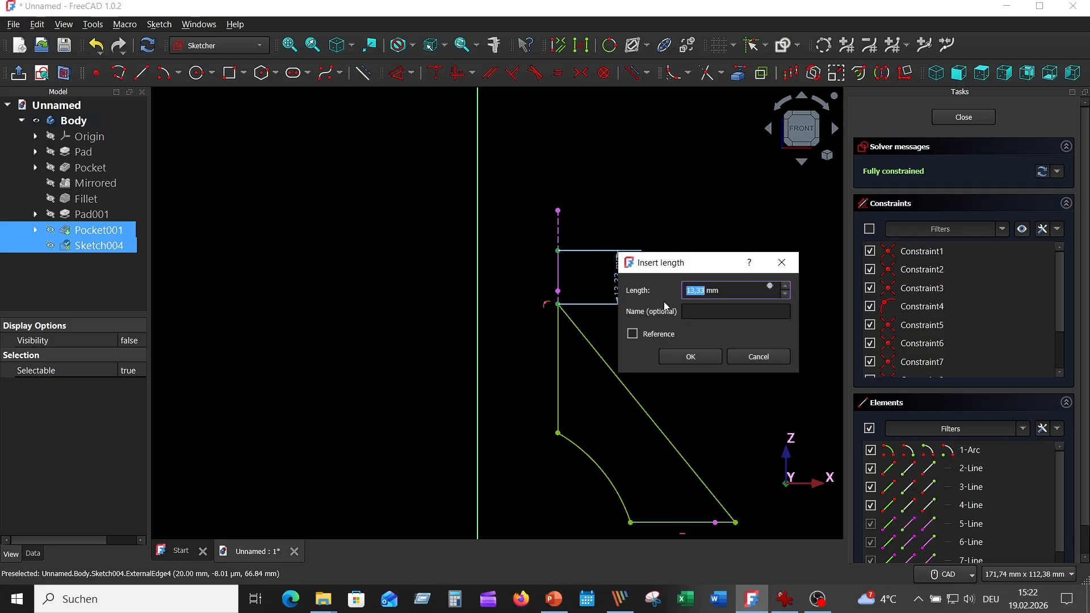
{"action": "type", "text": "20"}
{"action": "key", "text": "Return"}
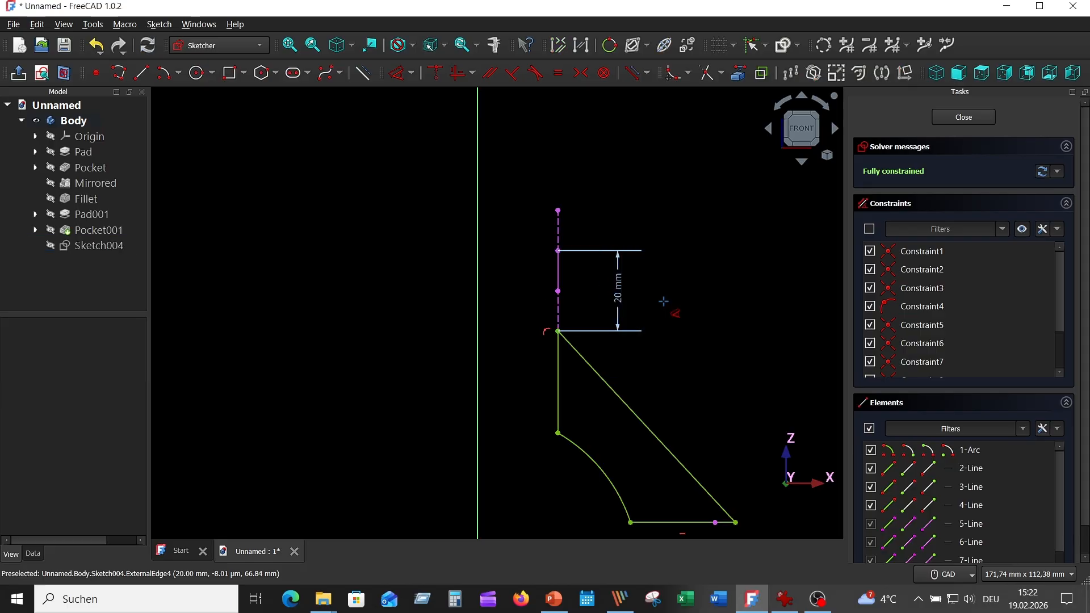
{"action": "right_click", "coordinate": [703, 266]}
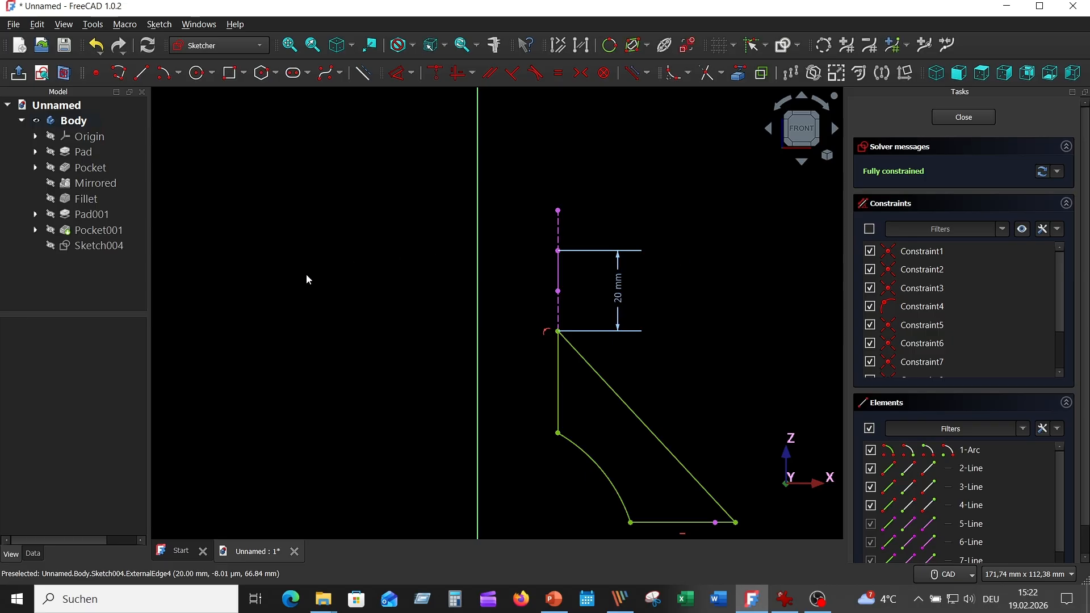
- Show the Pocket001 solid again, check the rib profile against it and close the sketch
{"action": "middle_click_drag", "start_coordinate": [342, 291], "coordinate": [297, 238]}
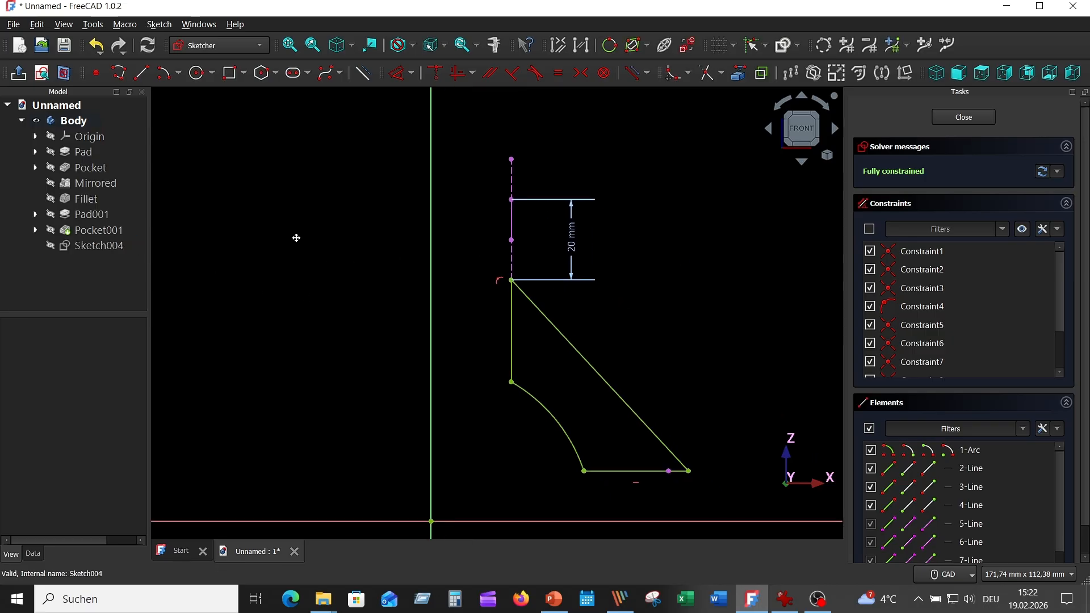
{"action": "left_click", "coordinate": [55, 233]}
{"action": "scroll", "coordinate": [649, 281], "scroll_direction": "down", "scroll_amount": 3}
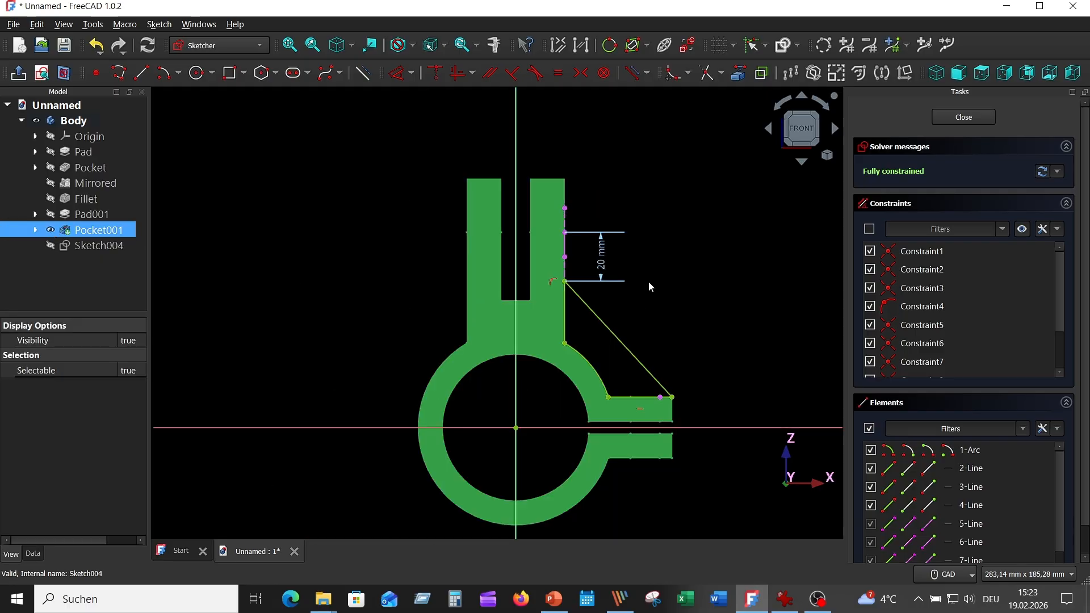
{"action": "middle_click_drag", "start_coordinate": [649, 281], "coordinate": [673, 280]}
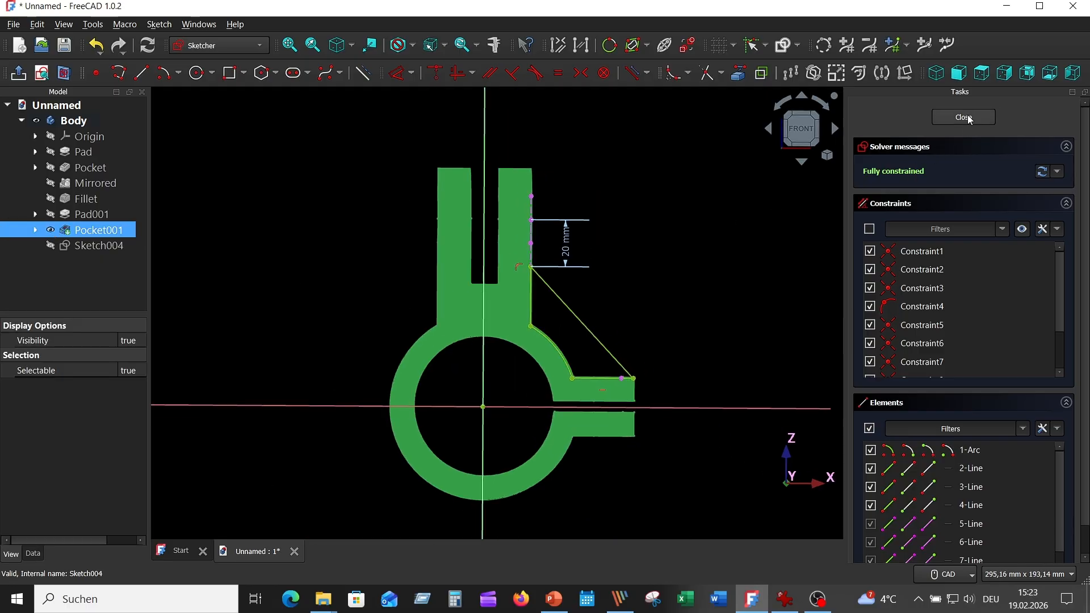
{"action": "key", "text": "Escape"}
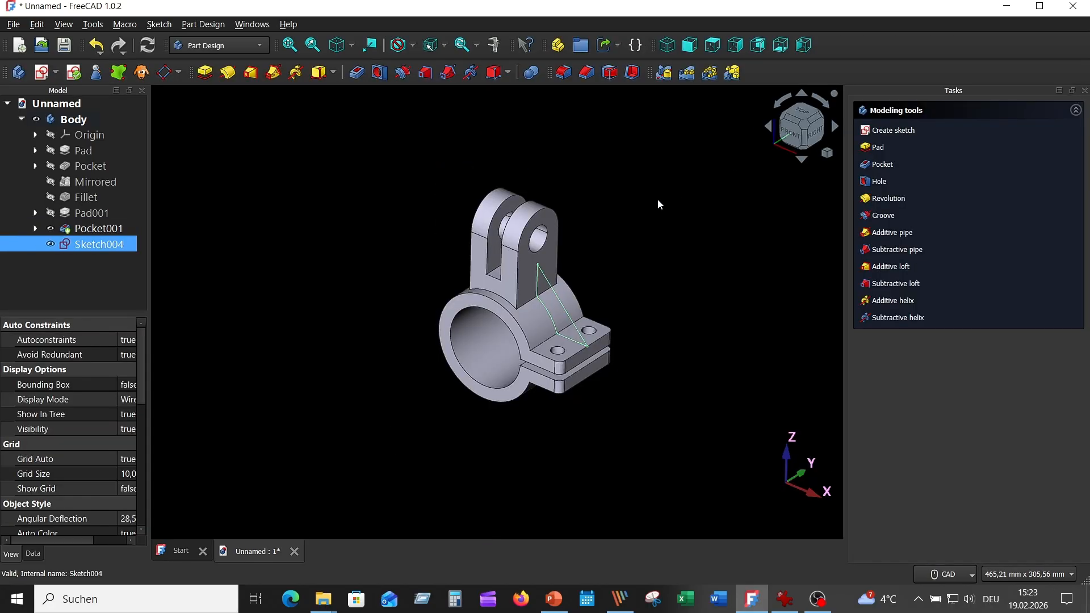
- Pad the rib sketch 6 mm symmetrically to its plane
{"action": "left_click", "coordinate": [206, 73]}
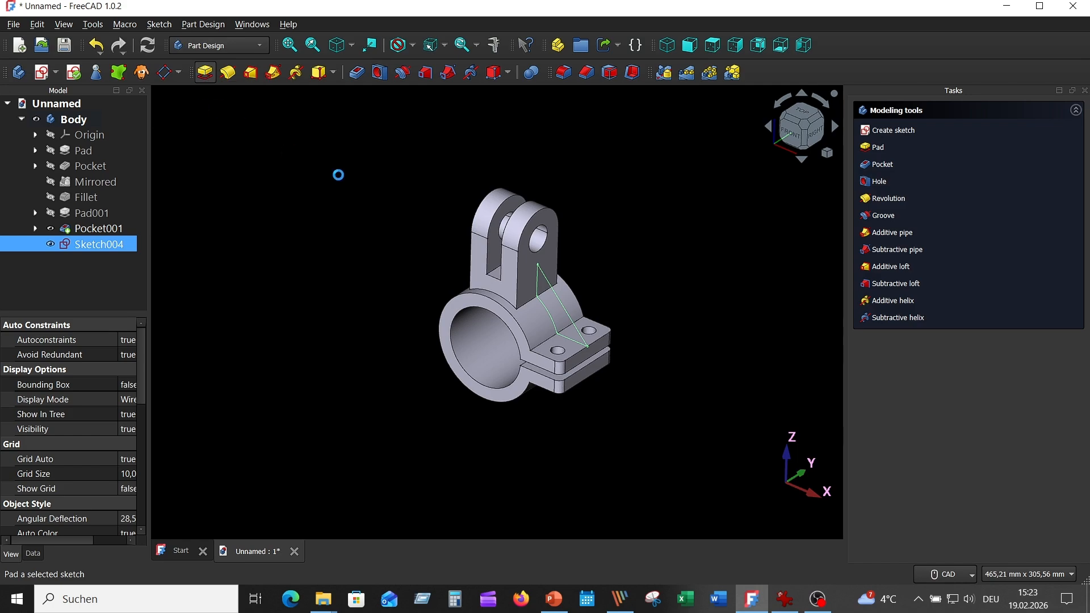
{"action": "mouse_move", "coordinate": [685, 246]}
{"action": "middle_mouse_down"}
{"action": "mouse_move", "coordinate": [651, 239]}
{"action": "mouse_move", "coordinate": [684, 246]}
{"action": "middle_mouse_up"}
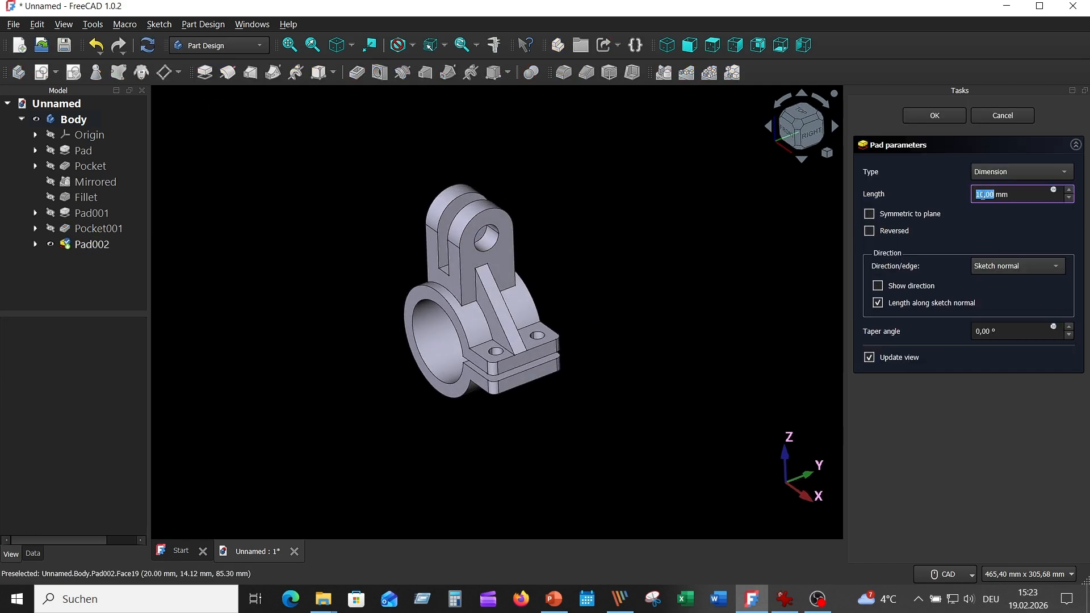
{"action": "left_click", "coordinate": [984, 193]}
{"action": "left_click_drag", "start_coordinate": [983, 194], "coordinate": [966, 194]}
{"action": "type", "text": "6"}
{"action": "left_click", "coordinate": [897, 213]}
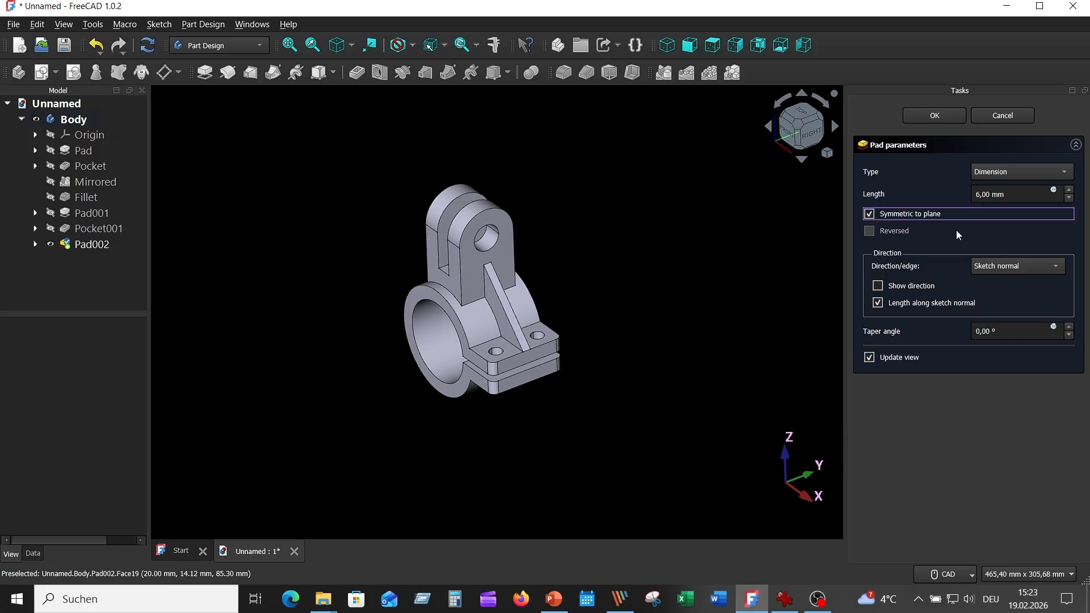
{"action": "left_click", "coordinate": [962, 113]}
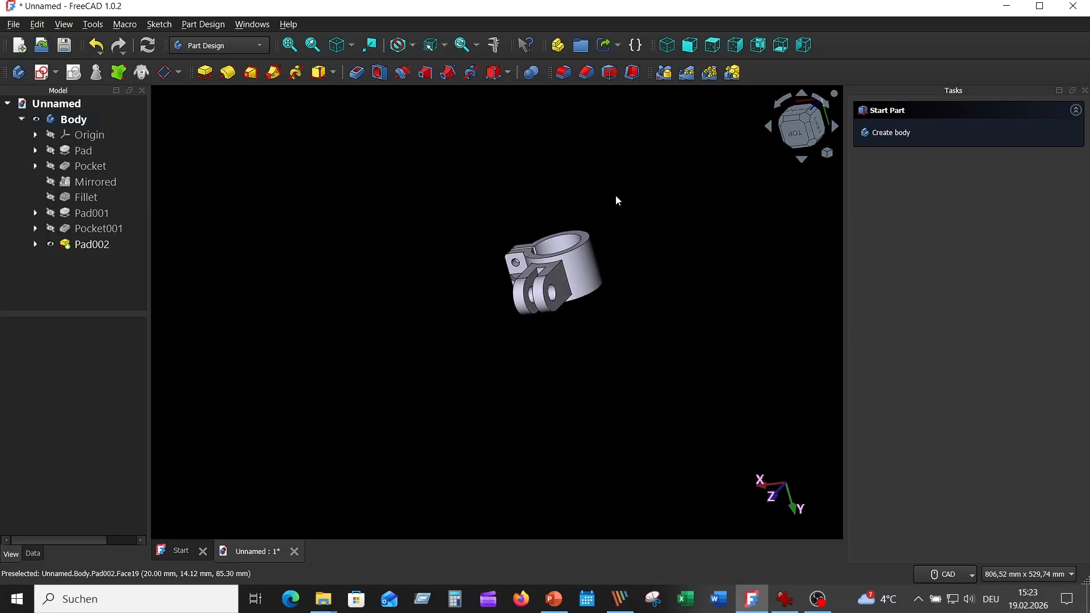
- Fit the whole part in an isometric view and open the reference drawing beside it to compare them
{"action": "key", "text": "0"}
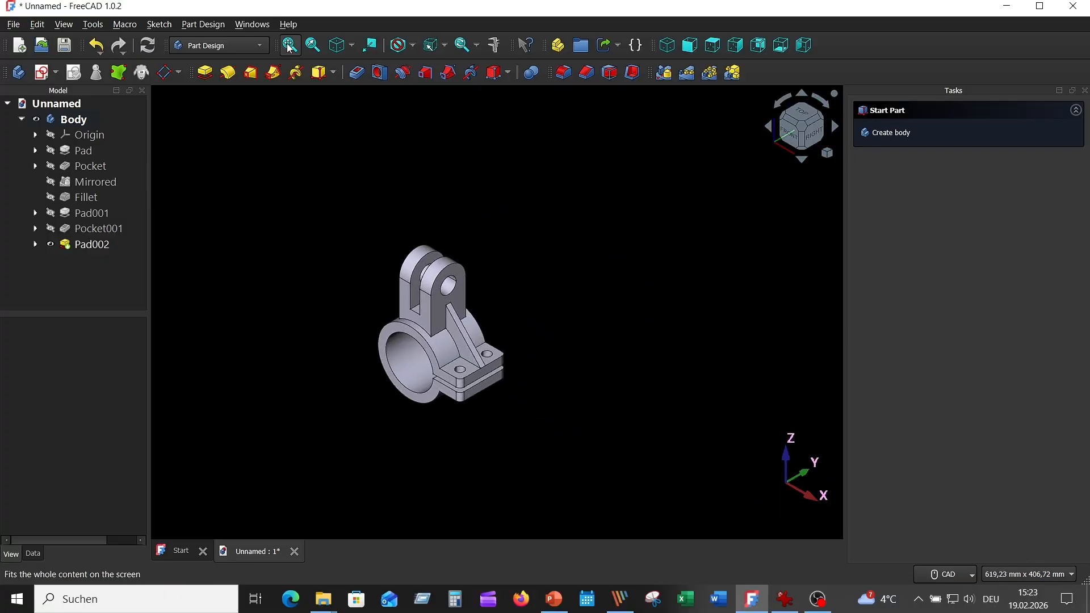
{"action": "left_click", "coordinate": [290, 46]}
{"action": "left_click", "coordinate": [785, 599]}
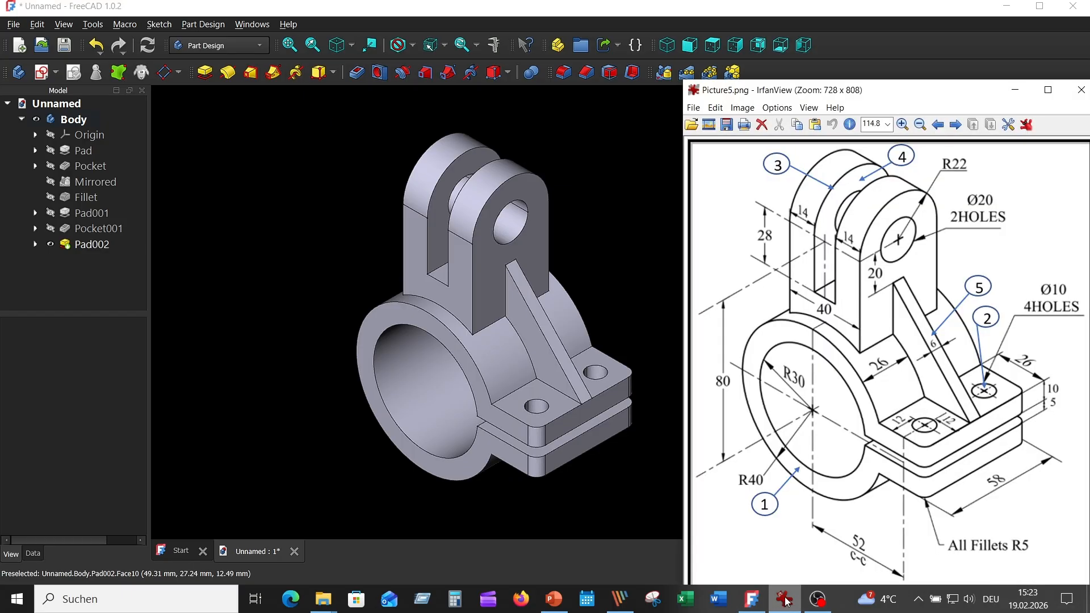